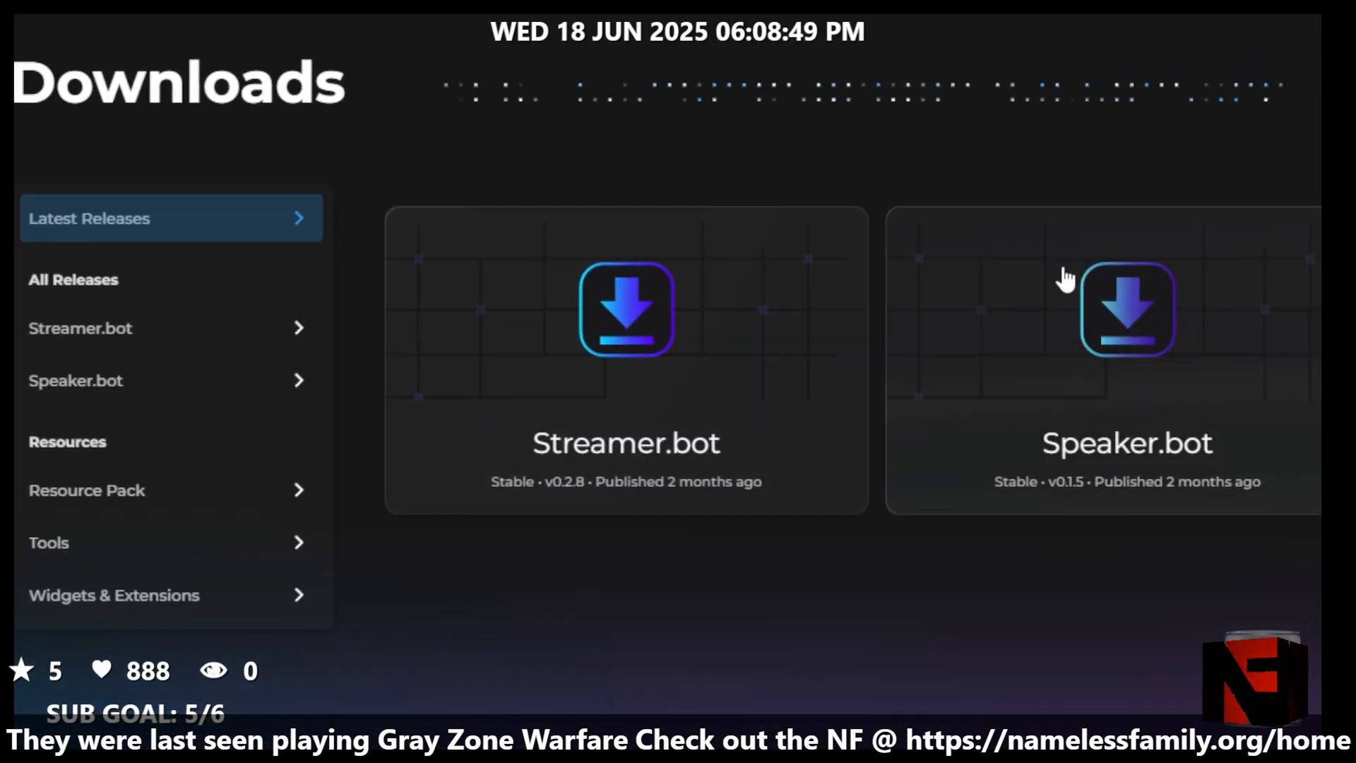
# Step: Close the browser with the downloads page, then switch to Streamer.bot and maximize its window
pyautogui.click(1320, 37)
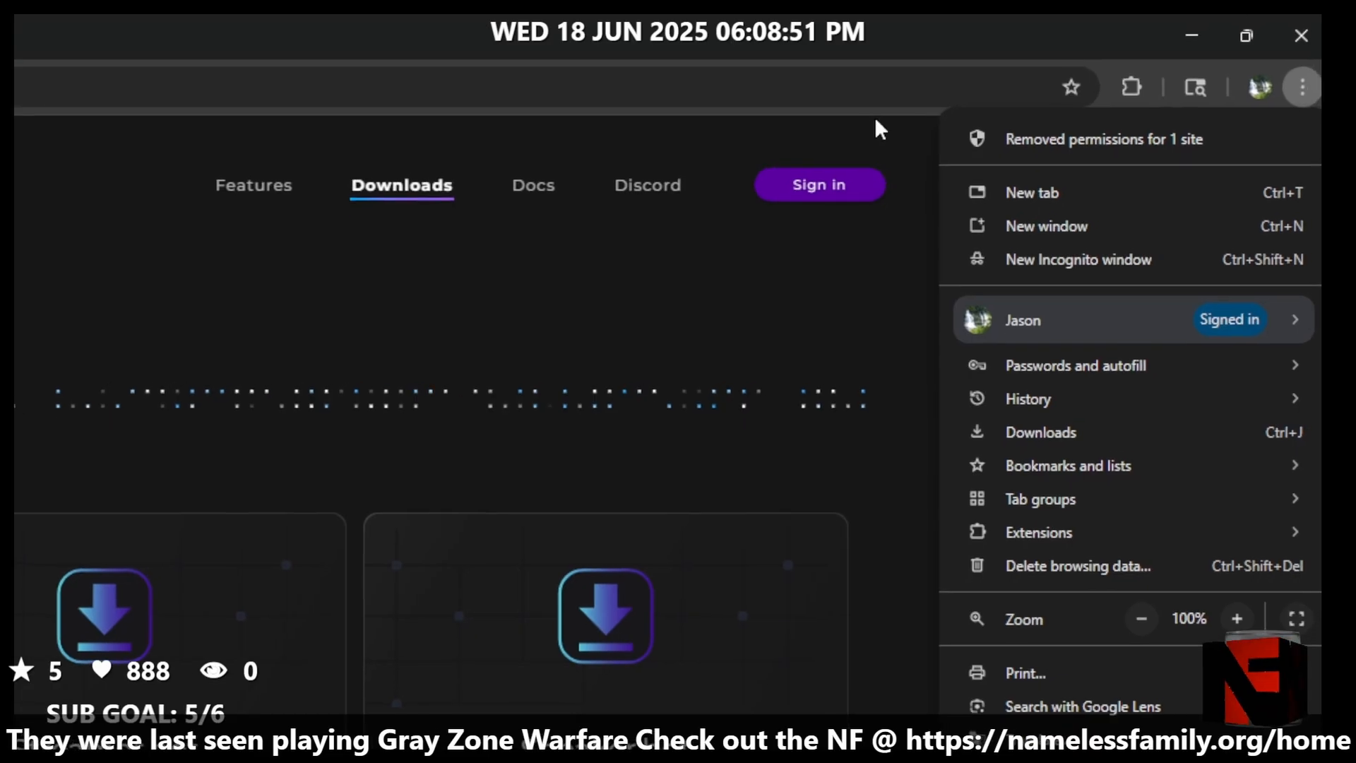
pyautogui.click(868, 134)
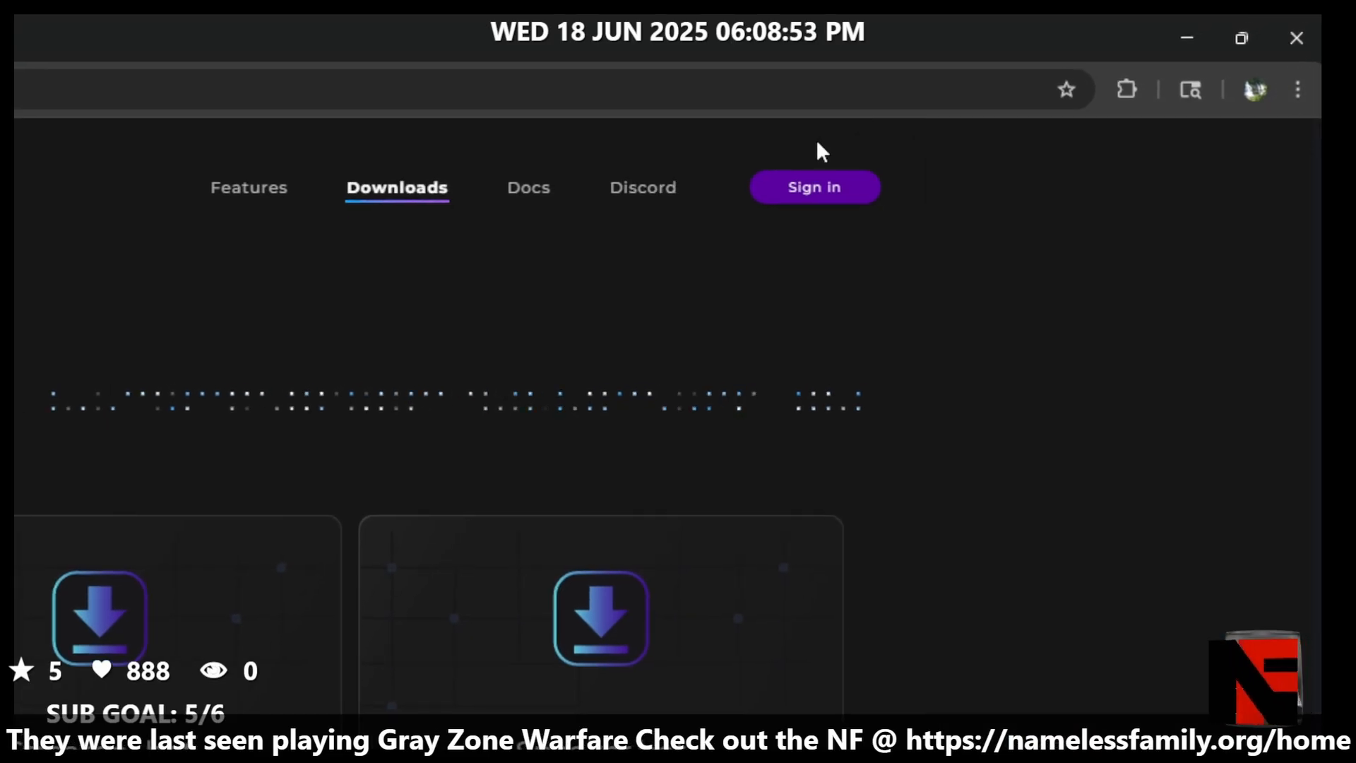
pyautogui.click(1303, 45)
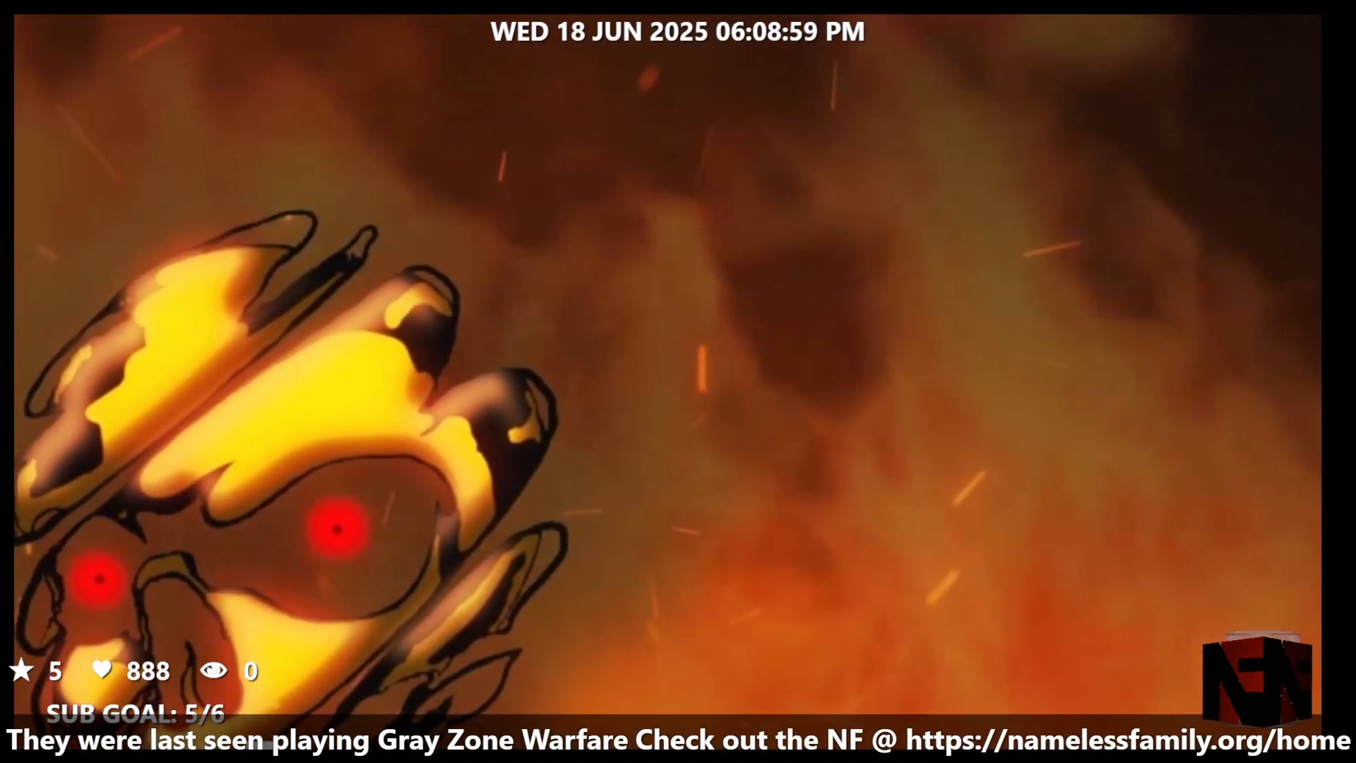
pyautogui.hotkey('alt', 'Tab')
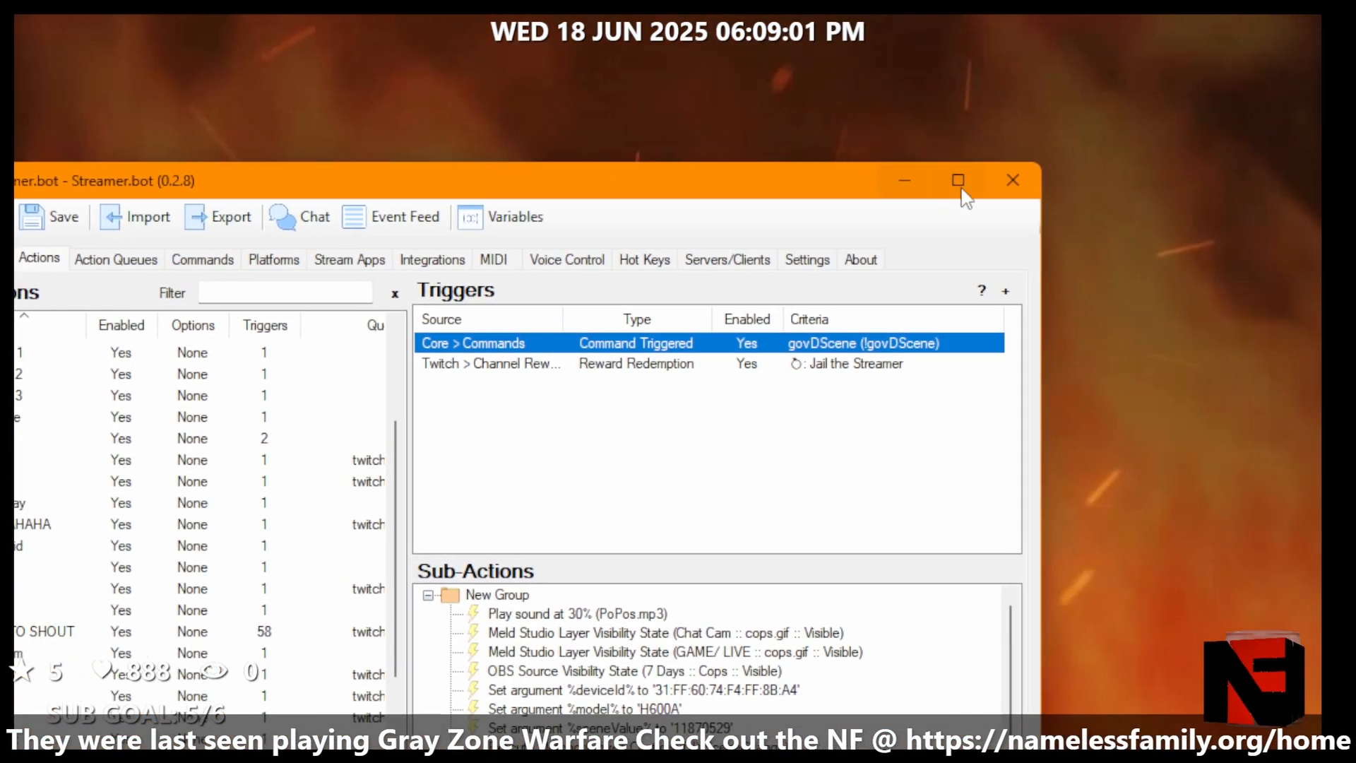
pyautogui.click(830, 185)
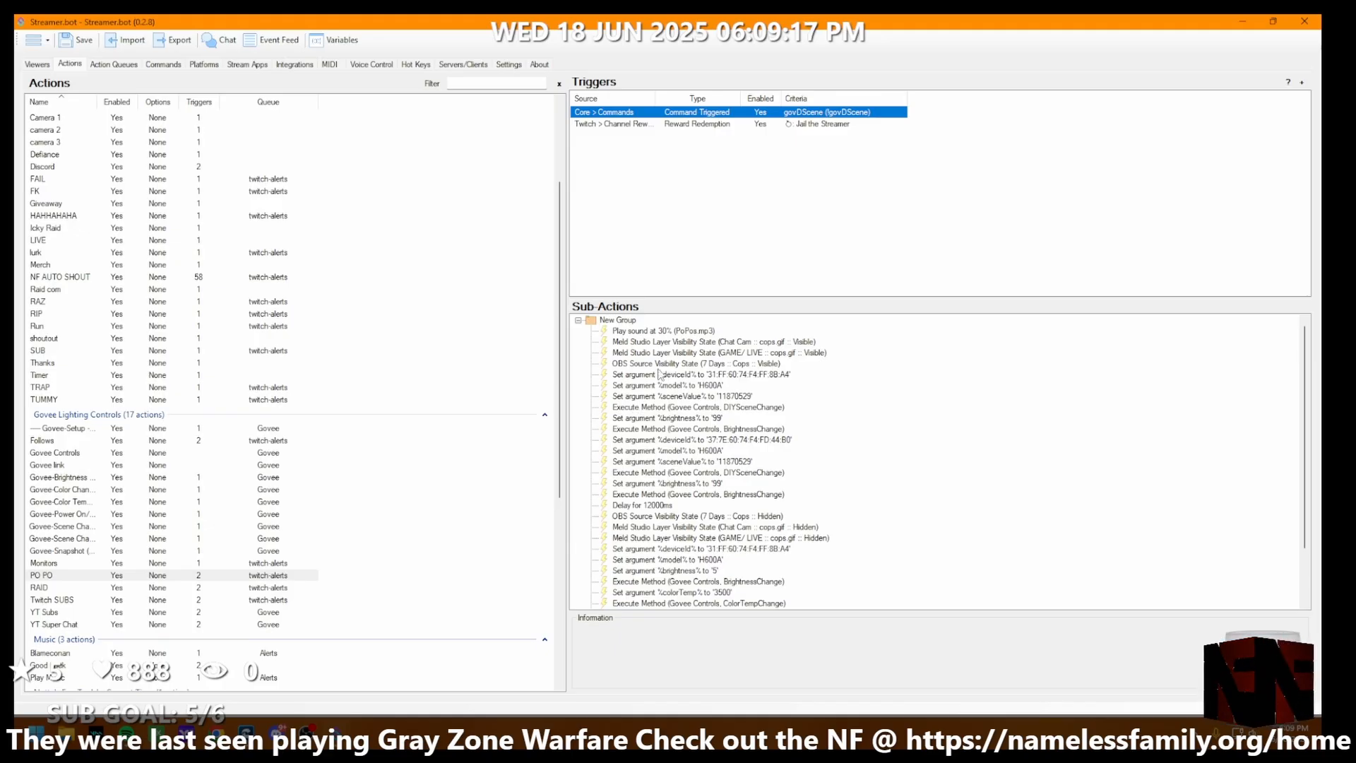
# Step: Delete the two Meld Studio layer visibility sub-actions that hide cops.gif from the PO PO action
pyautogui.click(723, 528)
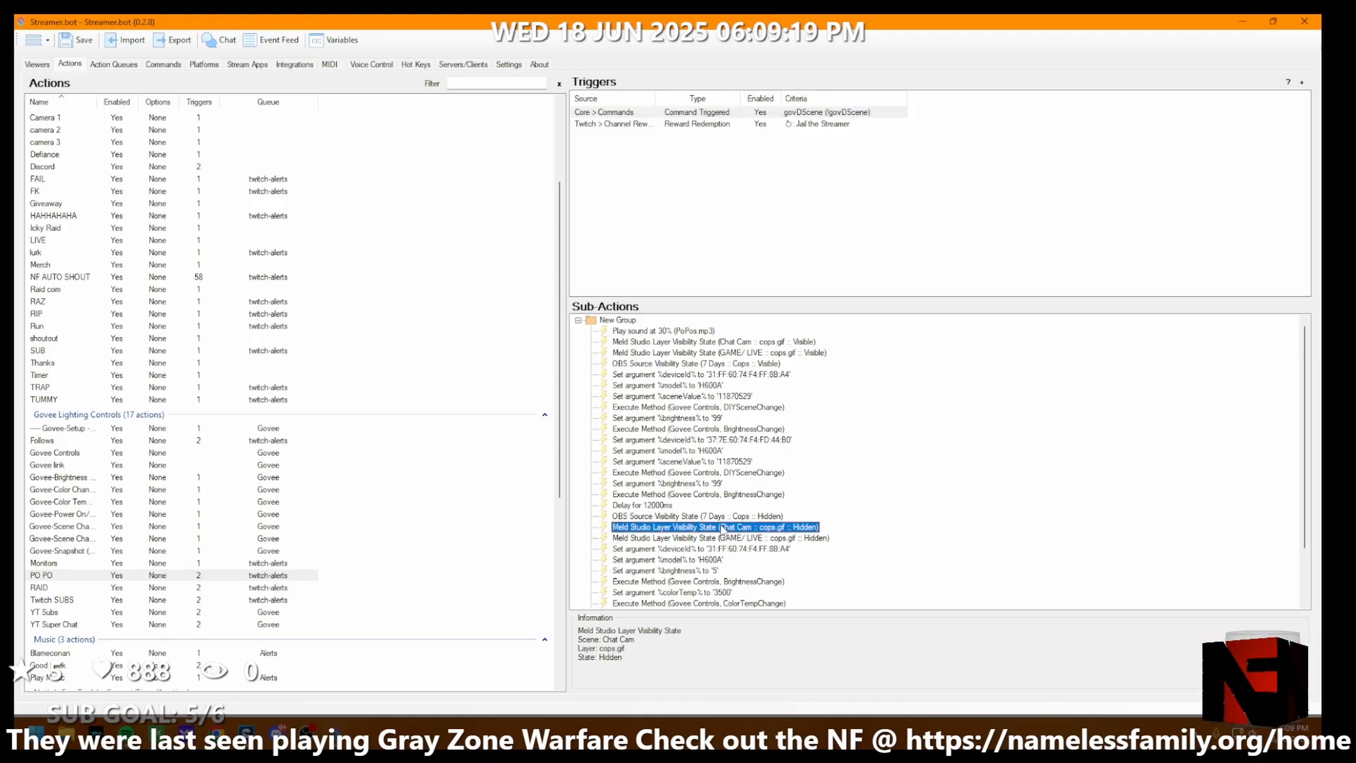
pyautogui.press('Delete')
pyautogui.press('Delete')
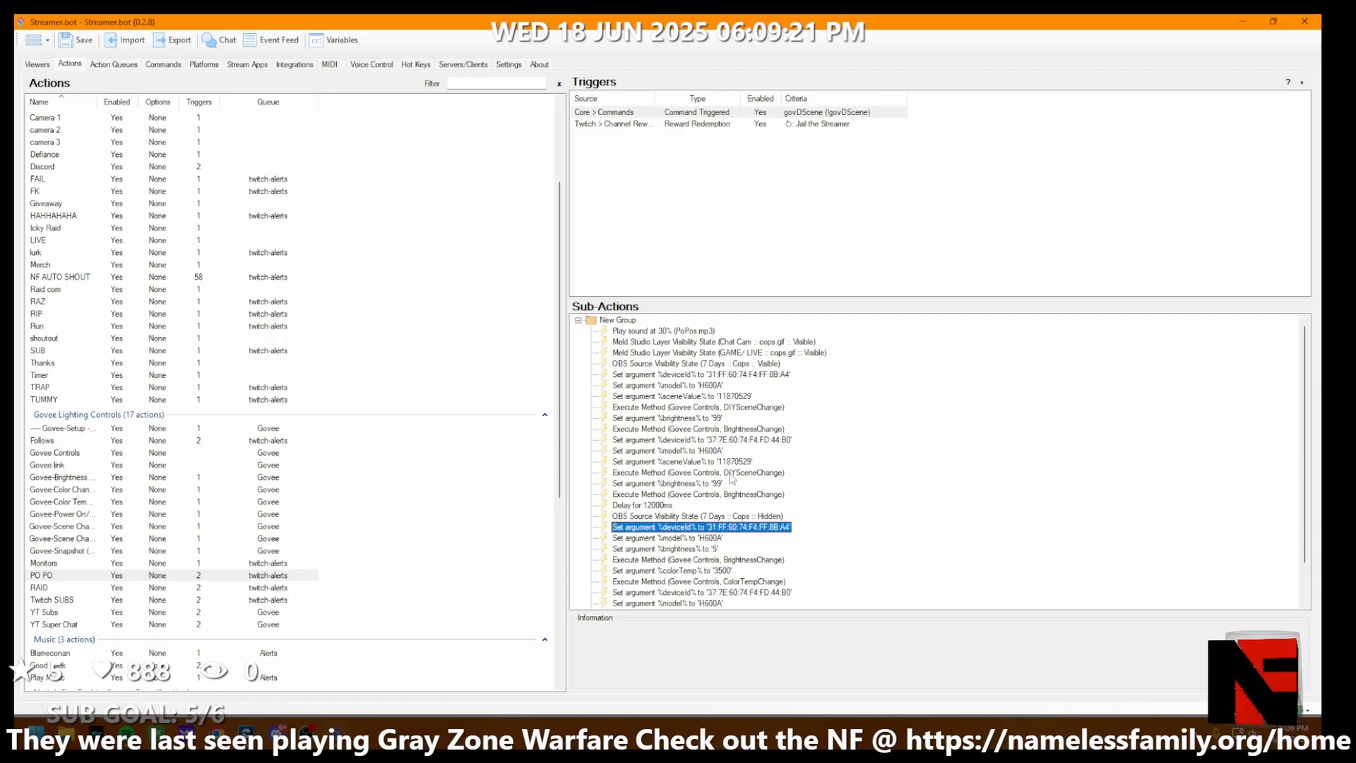
pyautogui.click(845, 333)
pyautogui.scroll(-1, 770, 465)
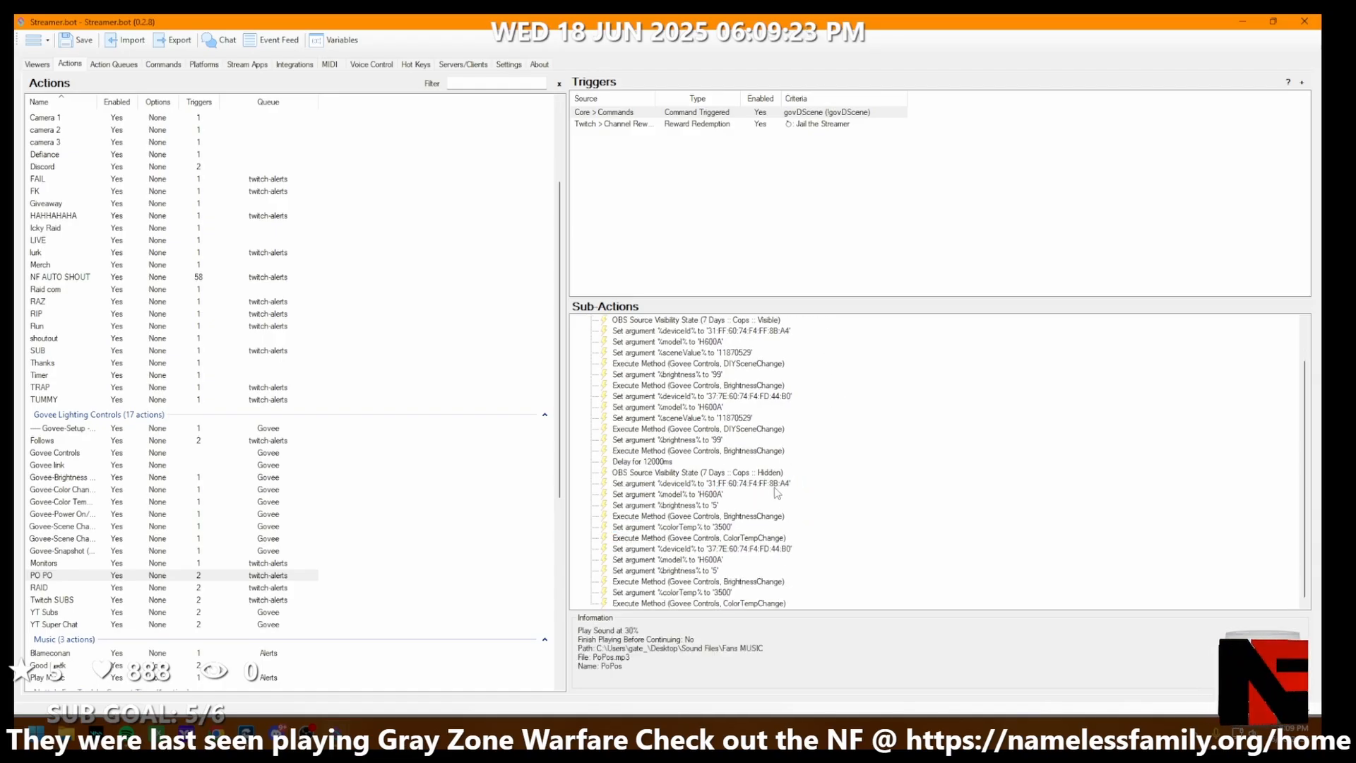
pyautogui.scroll(1, 777, 492)
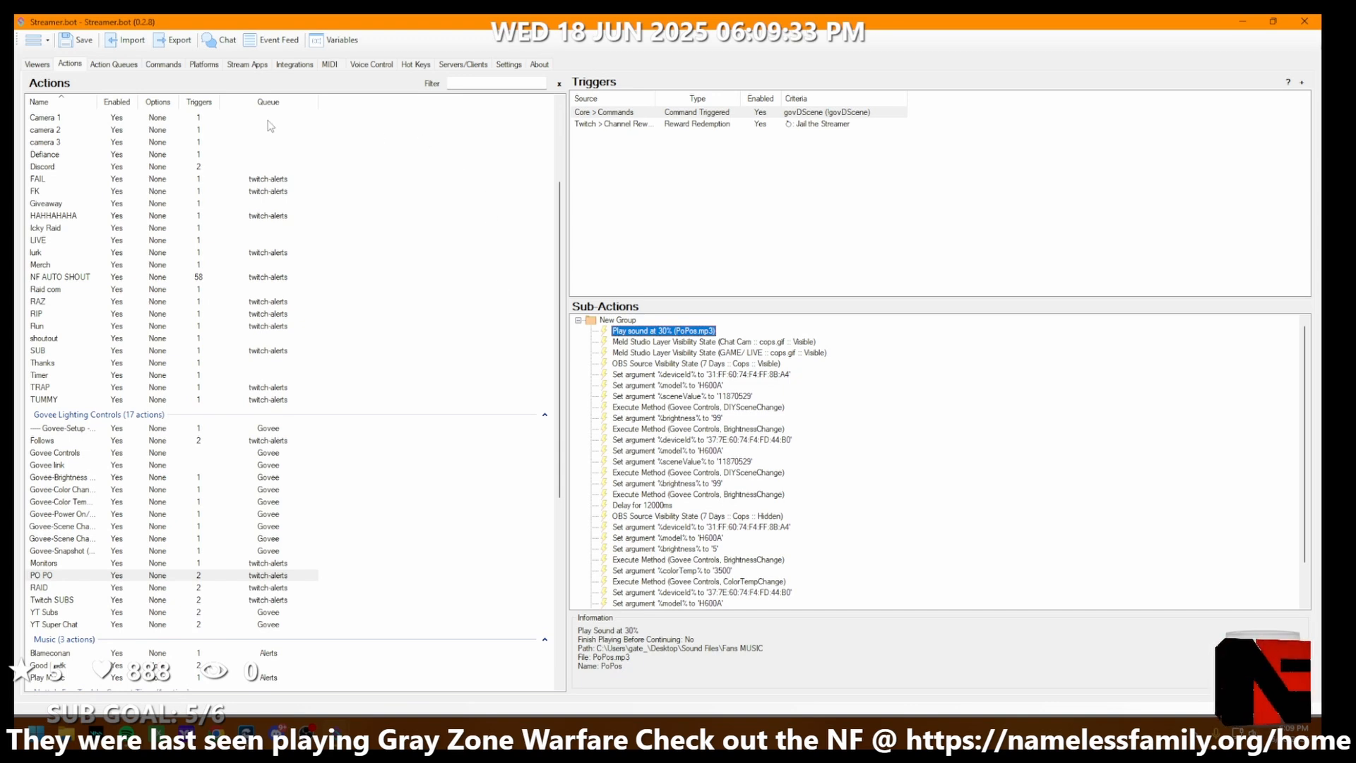
# Step: Check the stream app connections for Meld Studio, Streamlabs Desktop and OBS, and return to the actions list
pyautogui.click(255, 64)
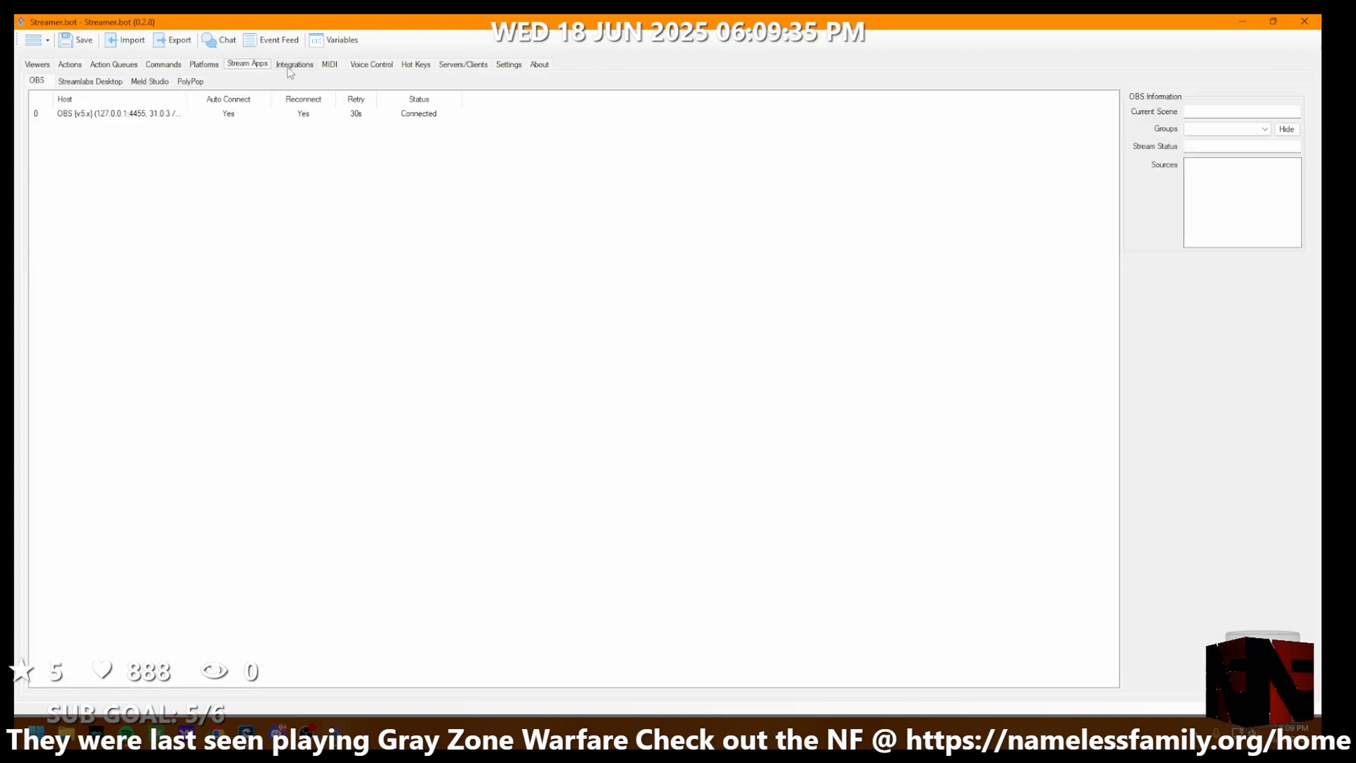
pyautogui.click(151, 81)
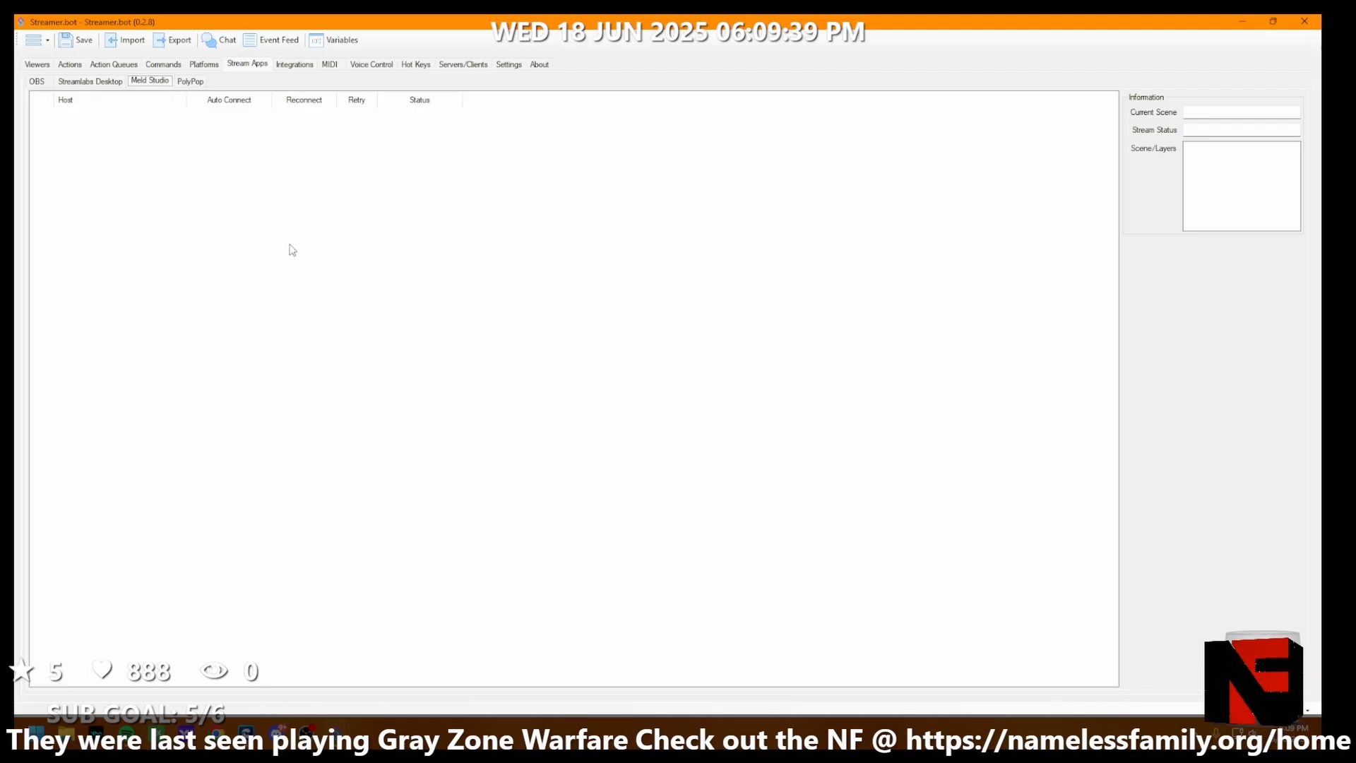
pyautogui.click(110, 83)
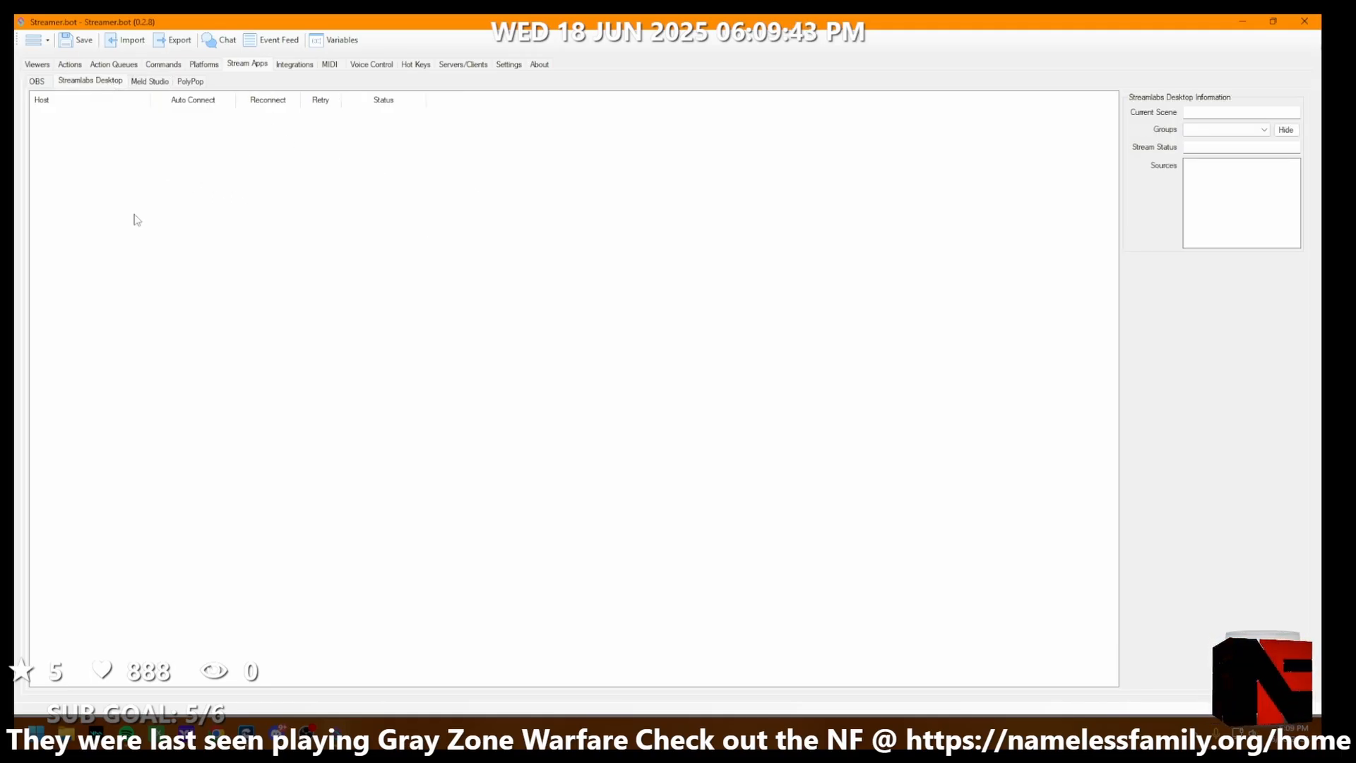
pyautogui.click(38, 82)
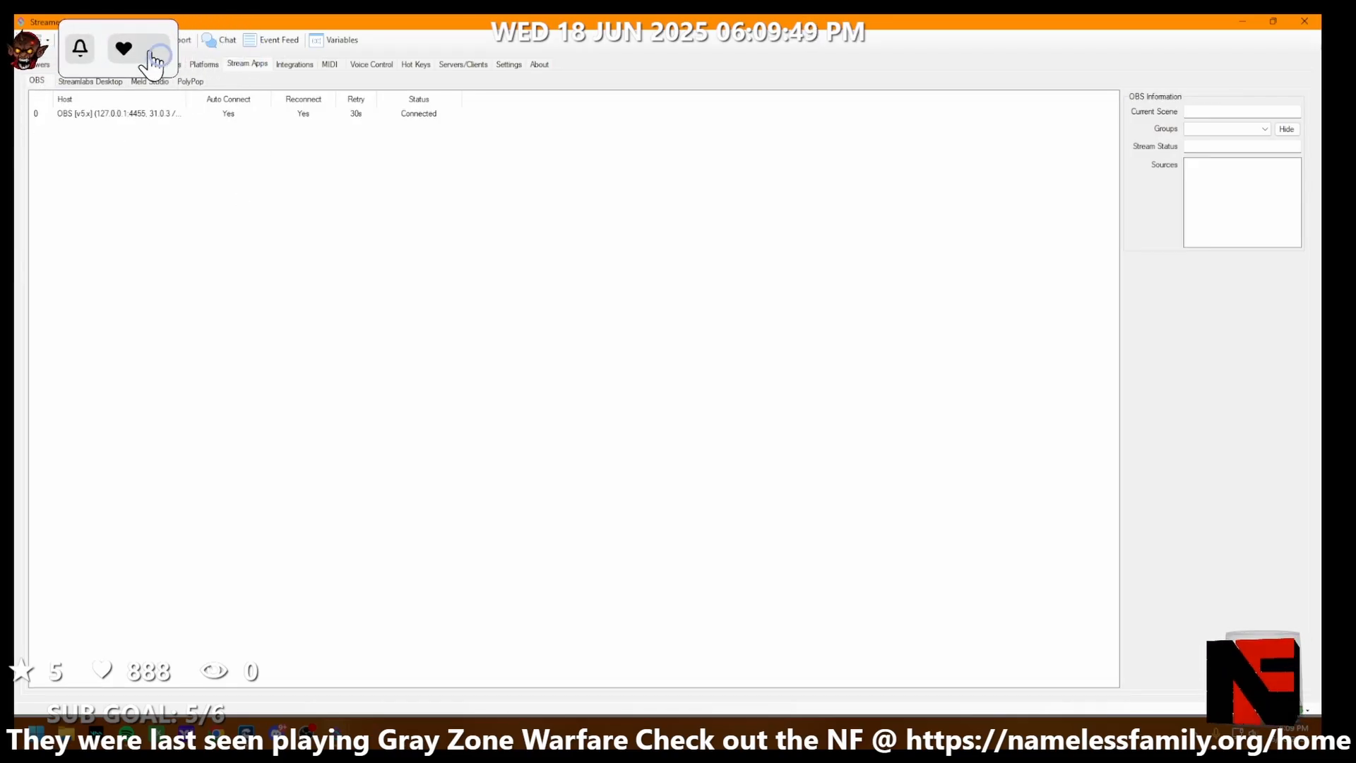
pyautogui.click(120, 65)
pyautogui.click(46, 66)
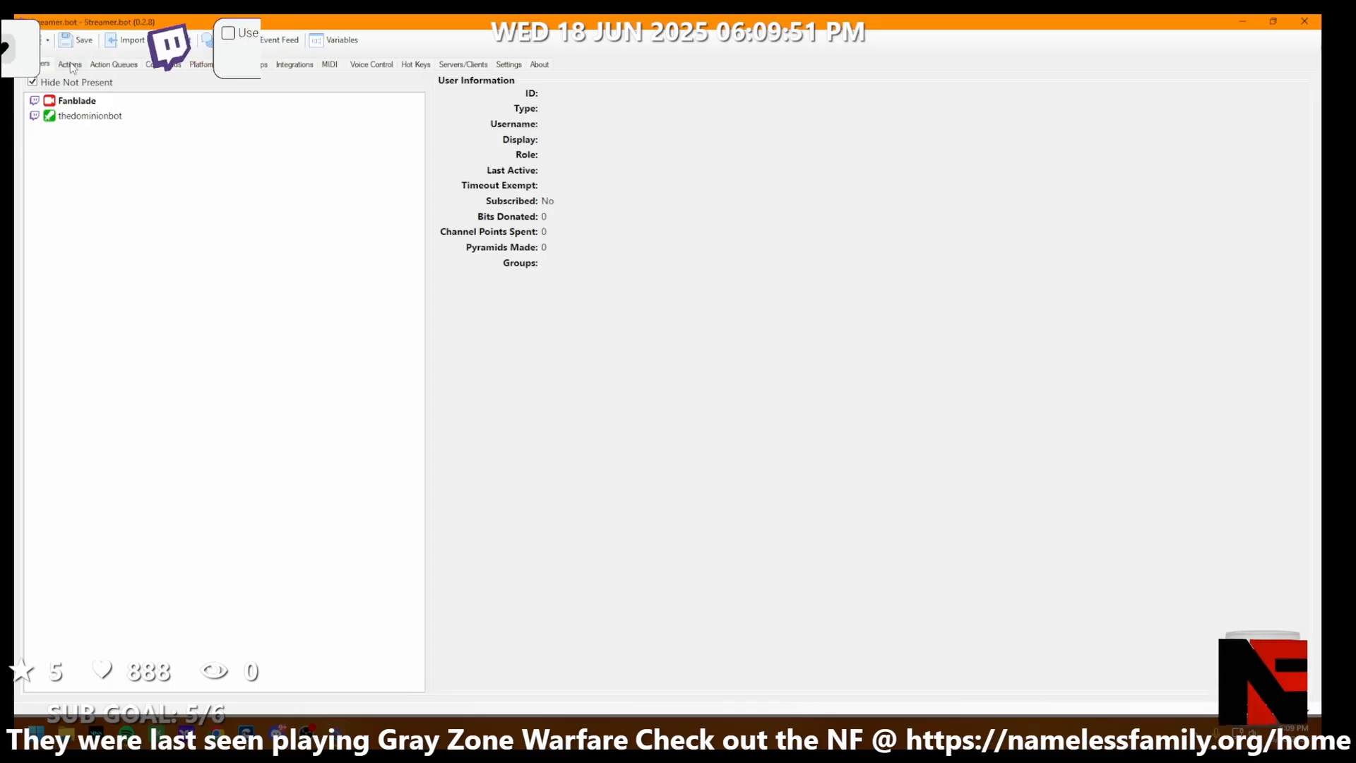
pyautogui.click(71, 65)
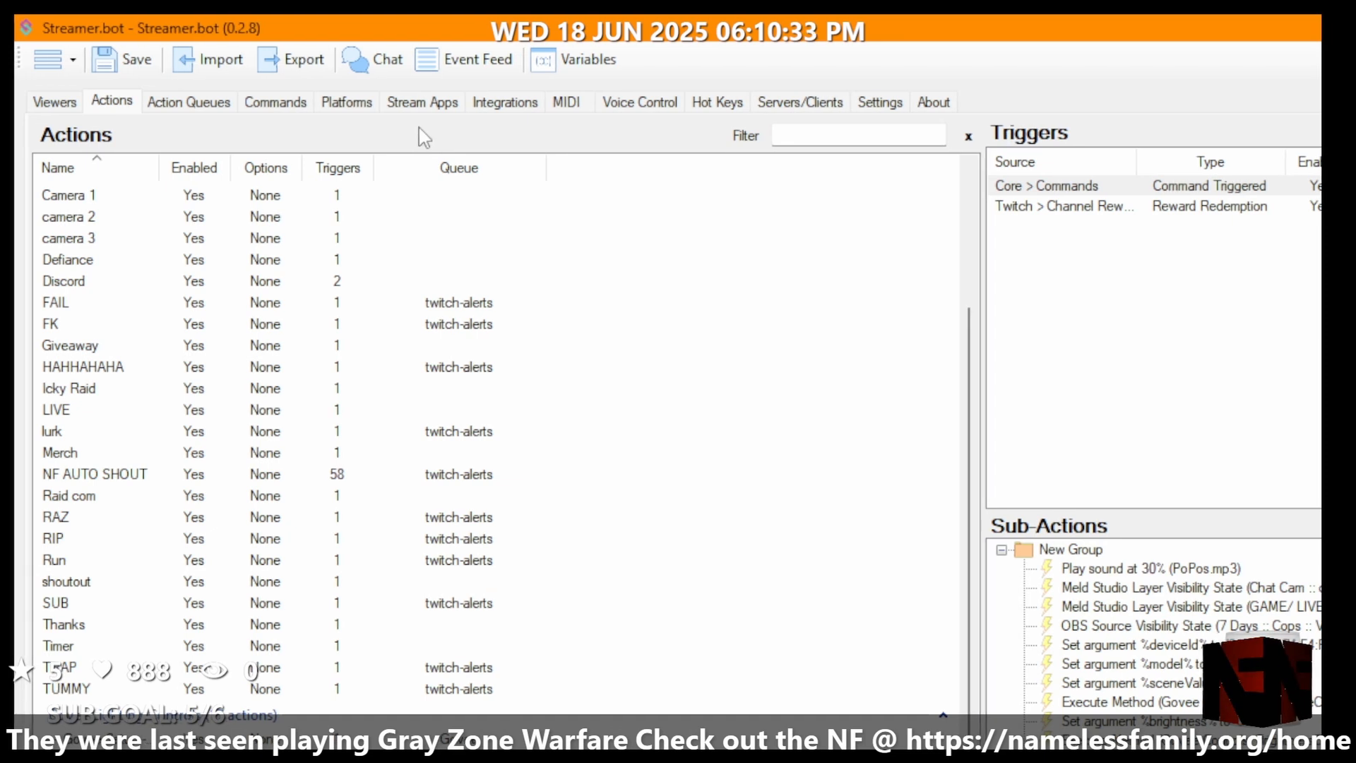
# Step: Review the Twitch accounts and the YouTube account, settings and broadcasts among the connected platforms
pyautogui.click(350, 106)
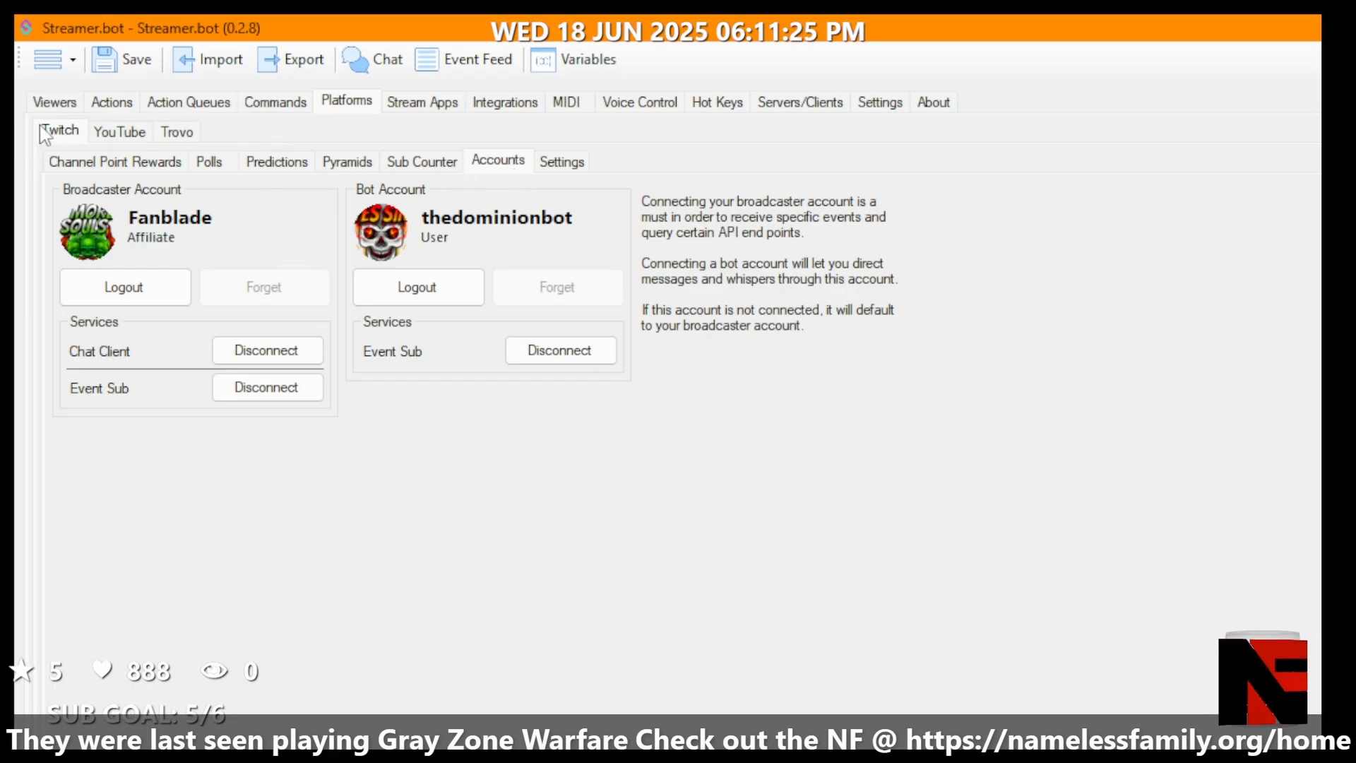
pyautogui.click(118, 133)
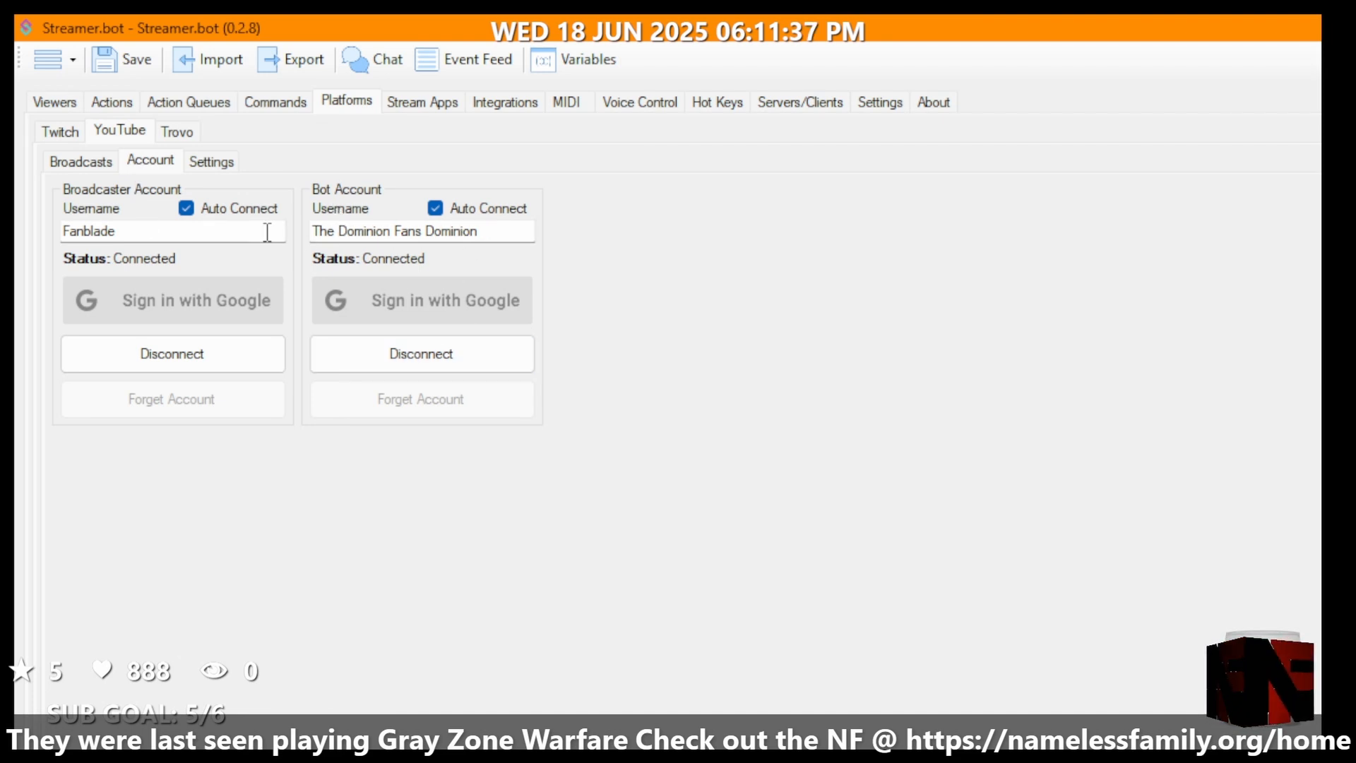
pyautogui.click(212, 164)
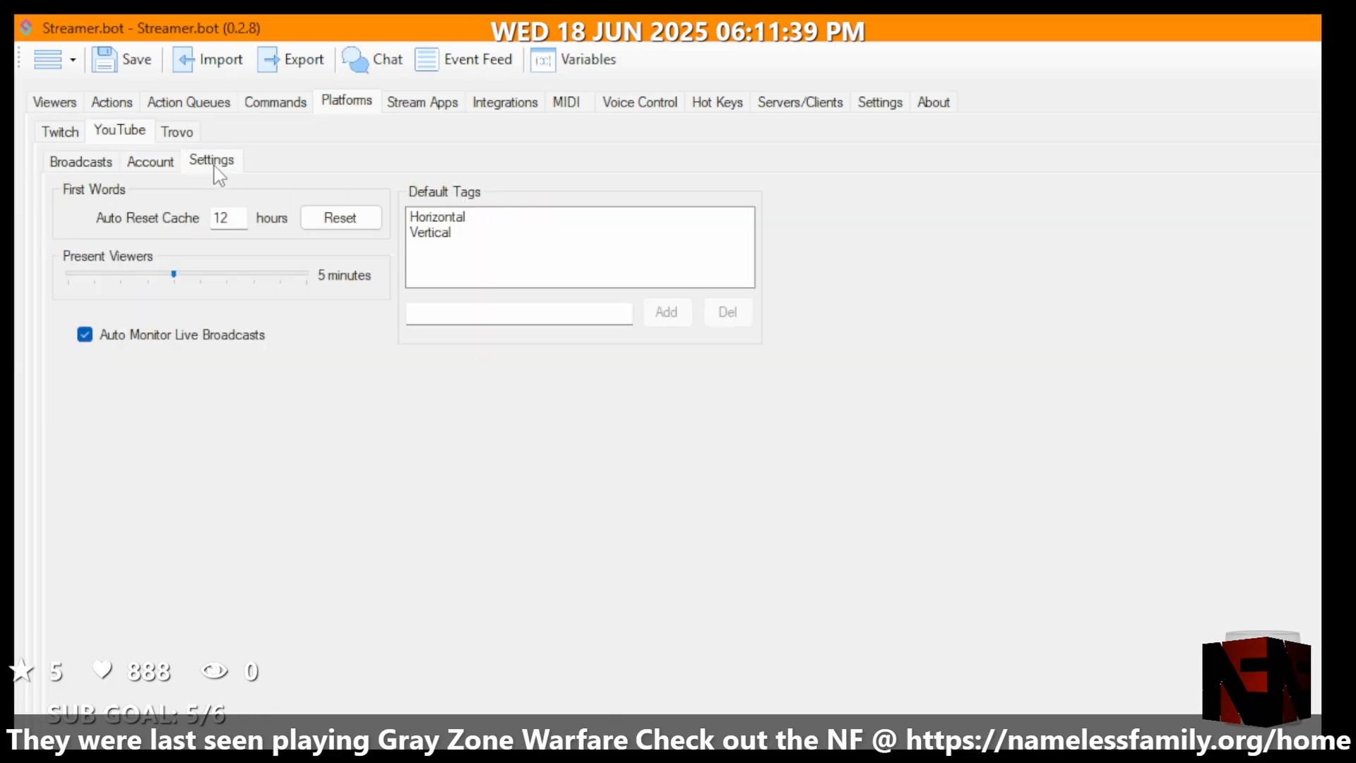
pyautogui.click(94, 168)
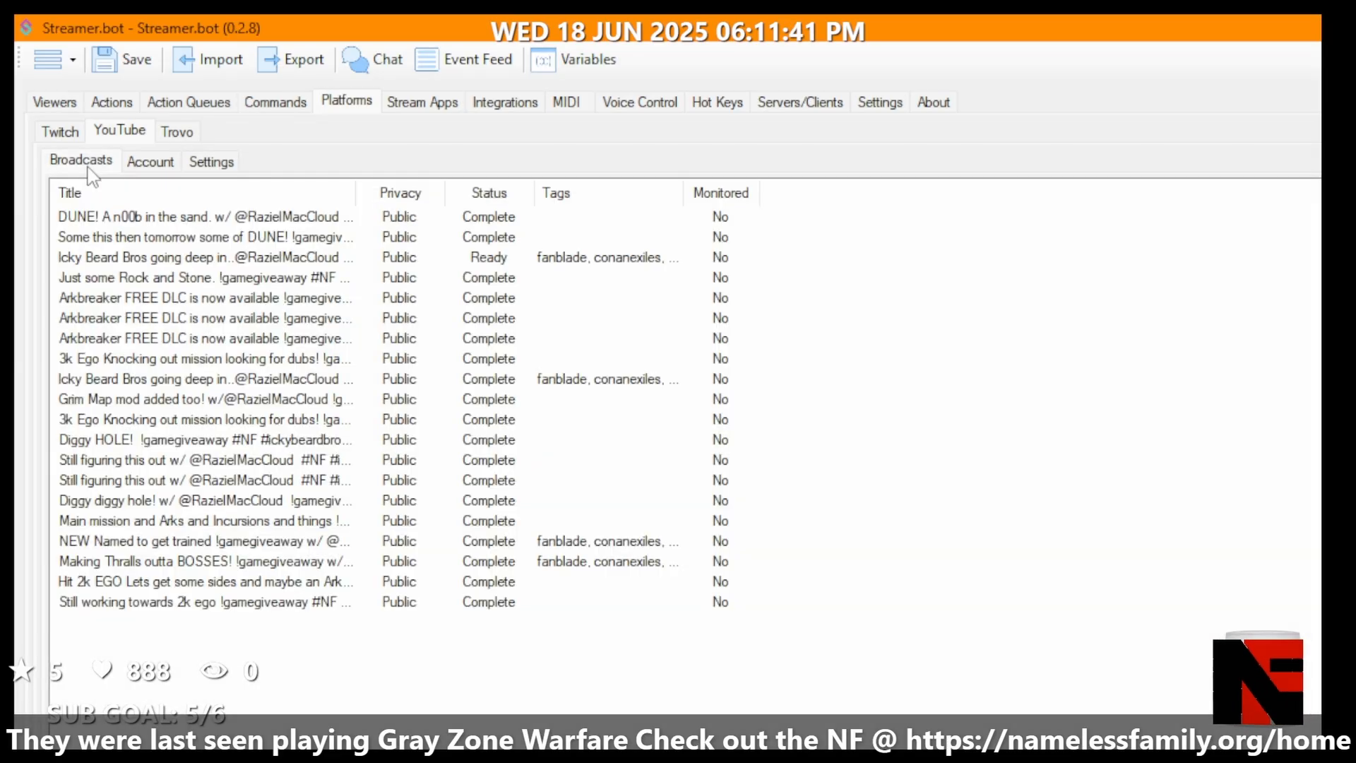
pyautogui.click(193, 136)
pyautogui.click(67, 137)
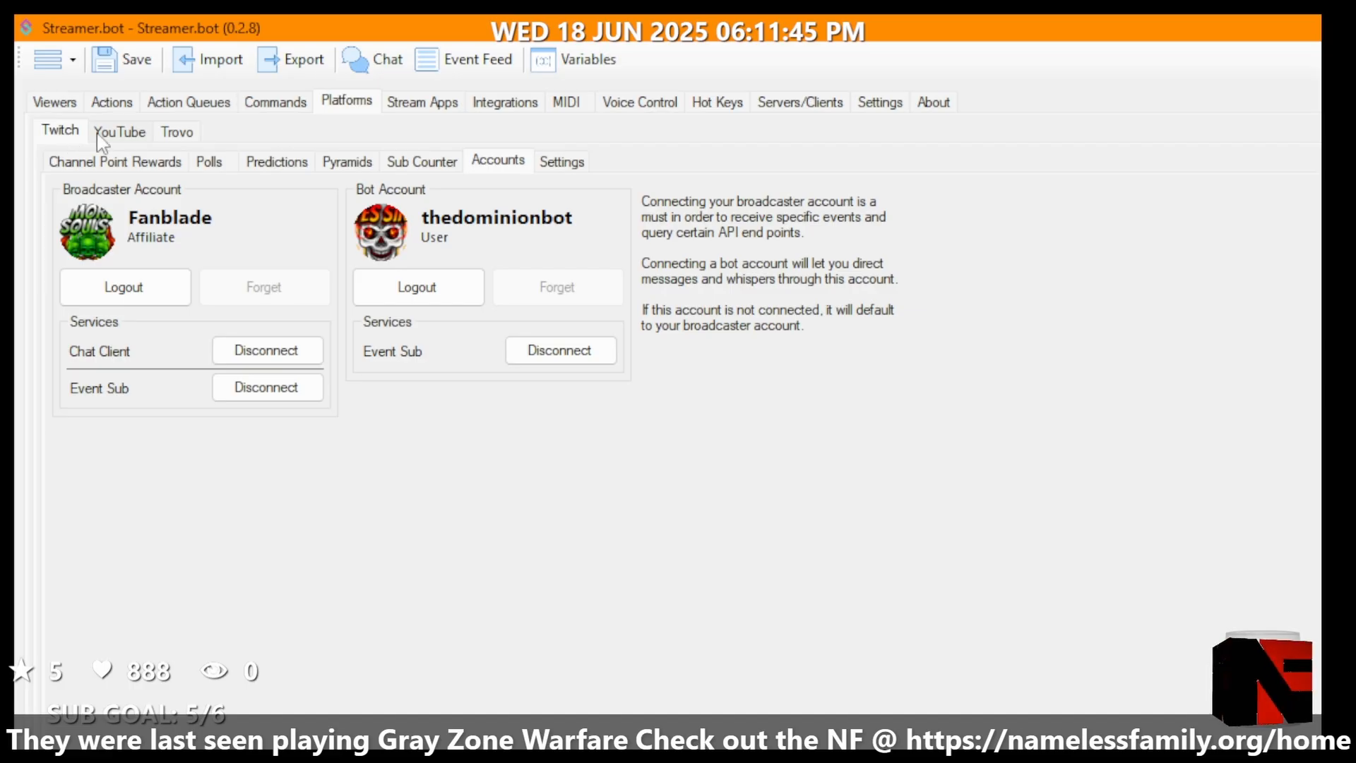
# Step: Duplicate the Hydrate! reward in the Twitch channel point rewards
pyautogui.click(152, 162)
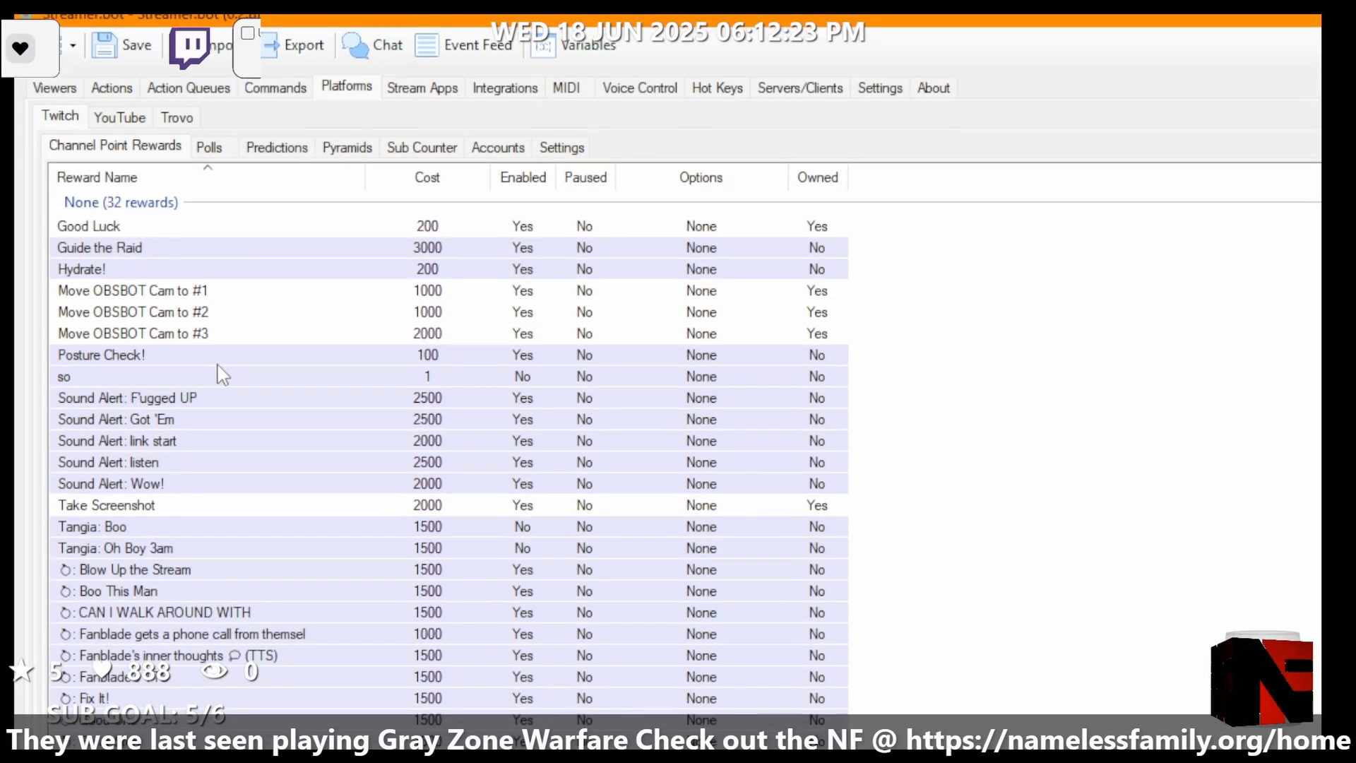
pyautogui.click(106, 258)
pyautogui.rightClick(106, 285)
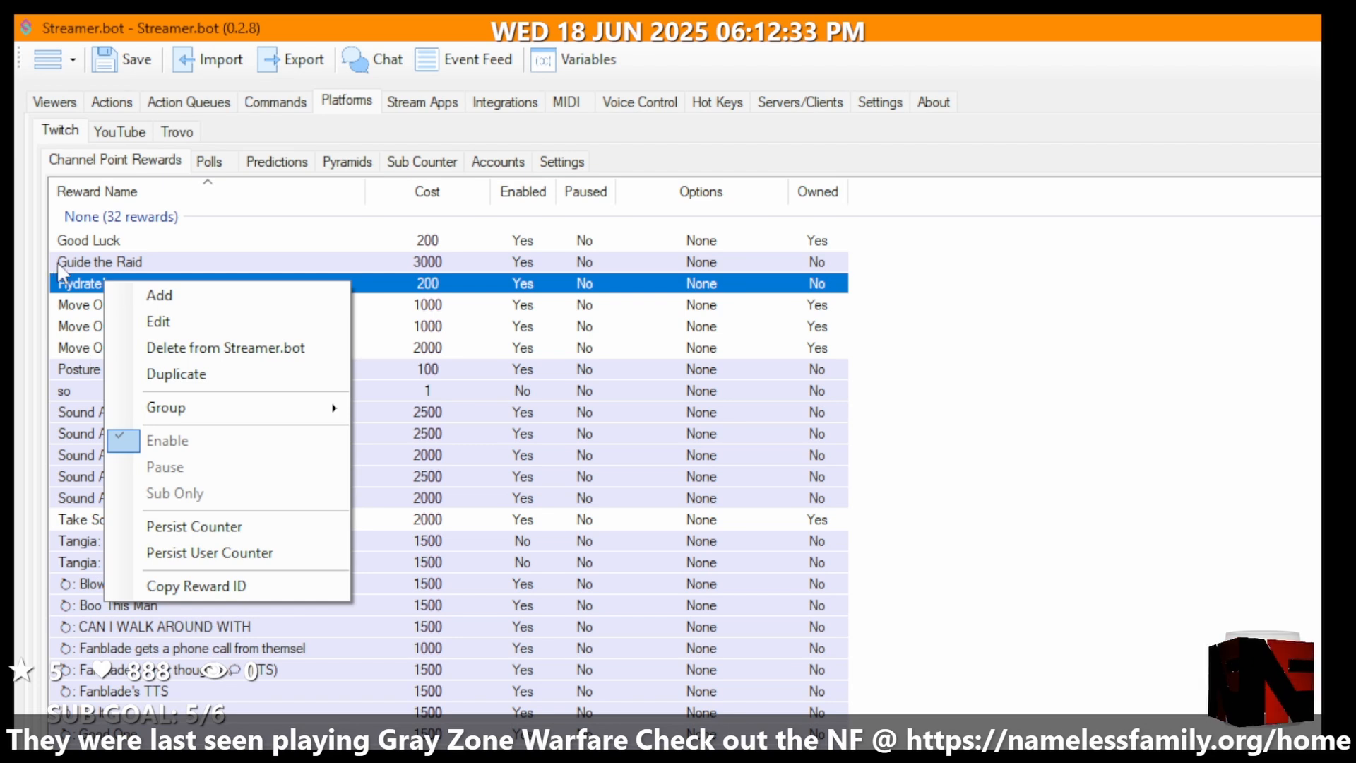
pyautogui.click(176, 373)
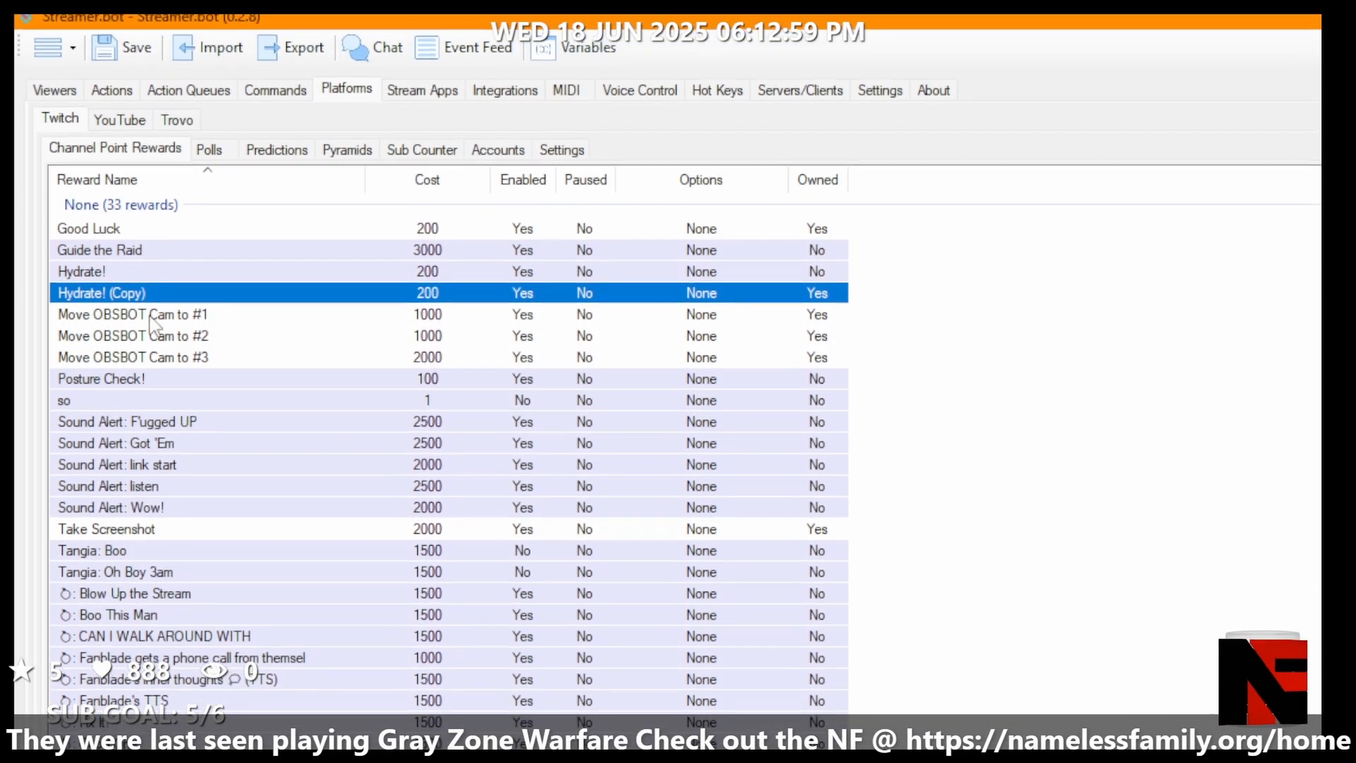
# Step: Delete the original Hydrate! reward from Streamer.bot
pyautogui.click(147, 207)
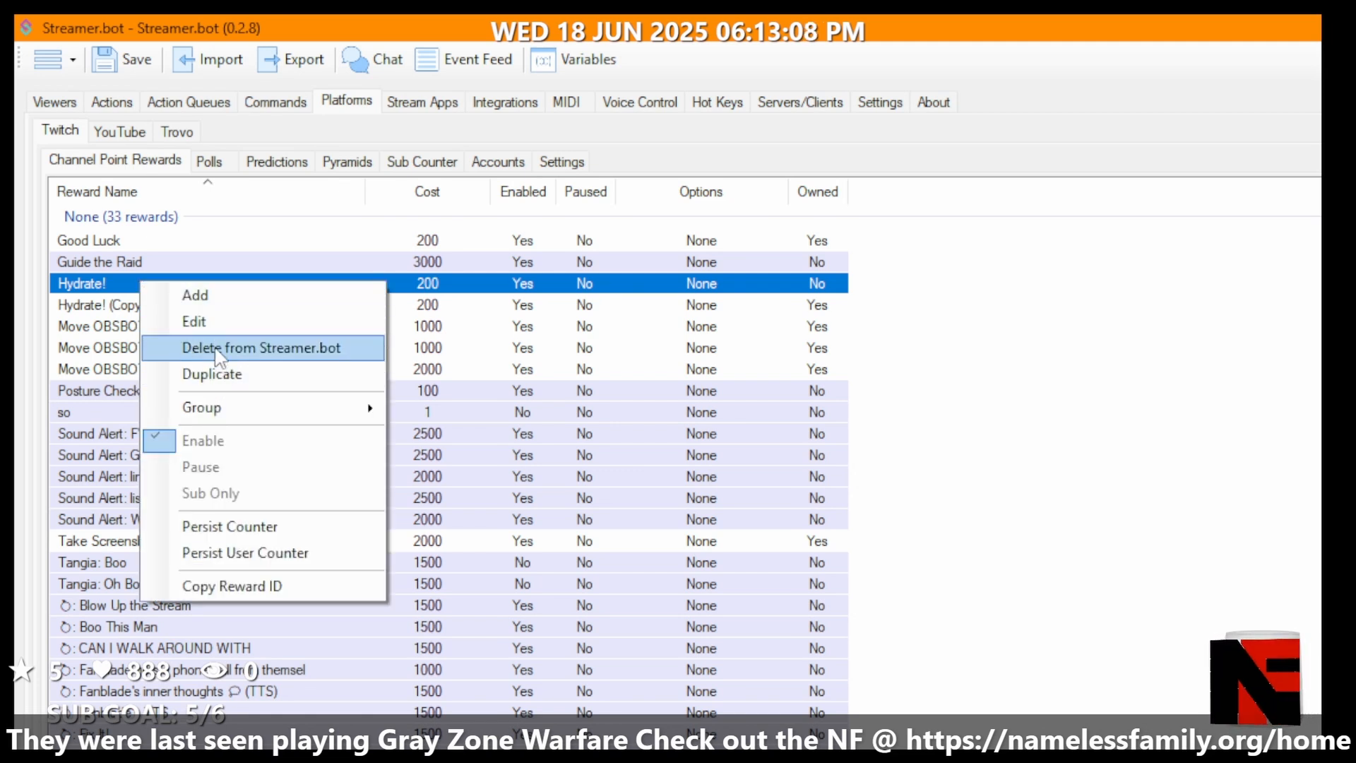
pyautogui.click(220, 349)
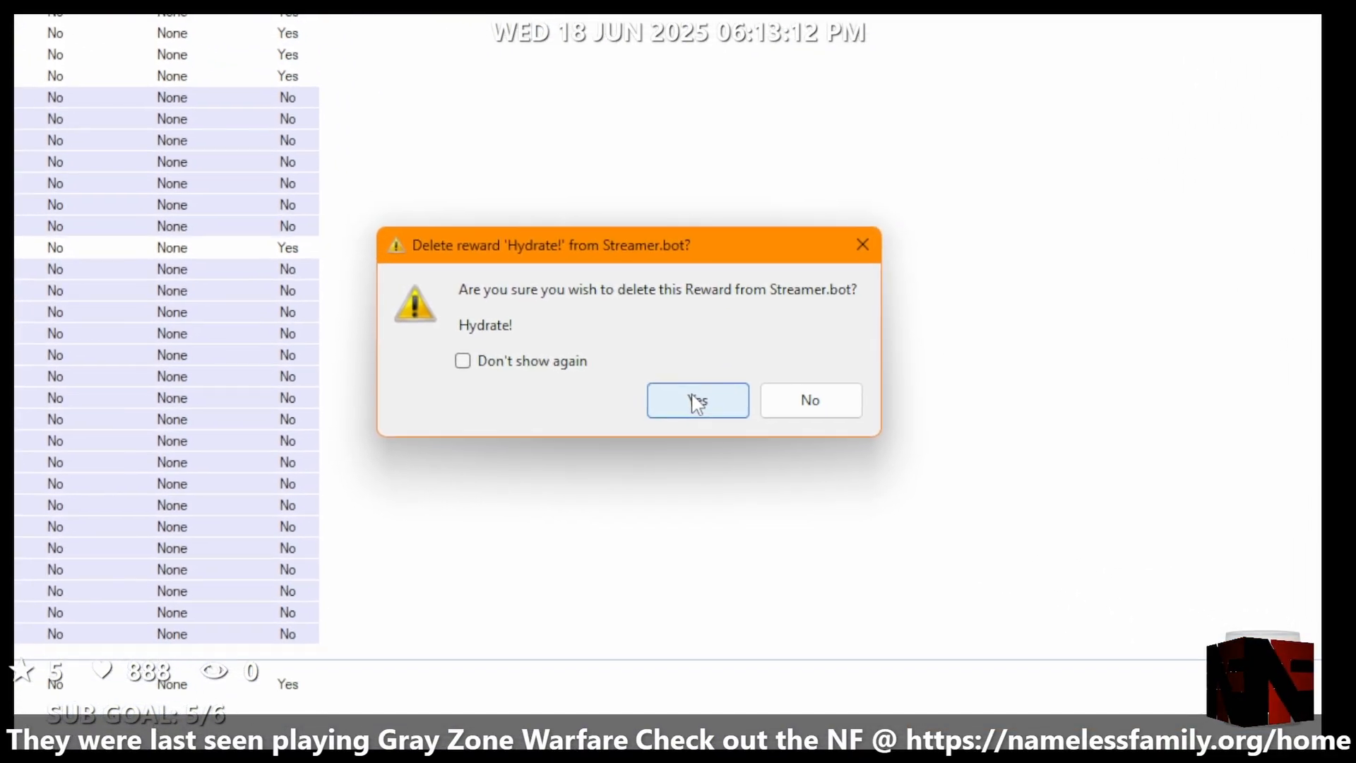
pyautogui.click(729, 417)
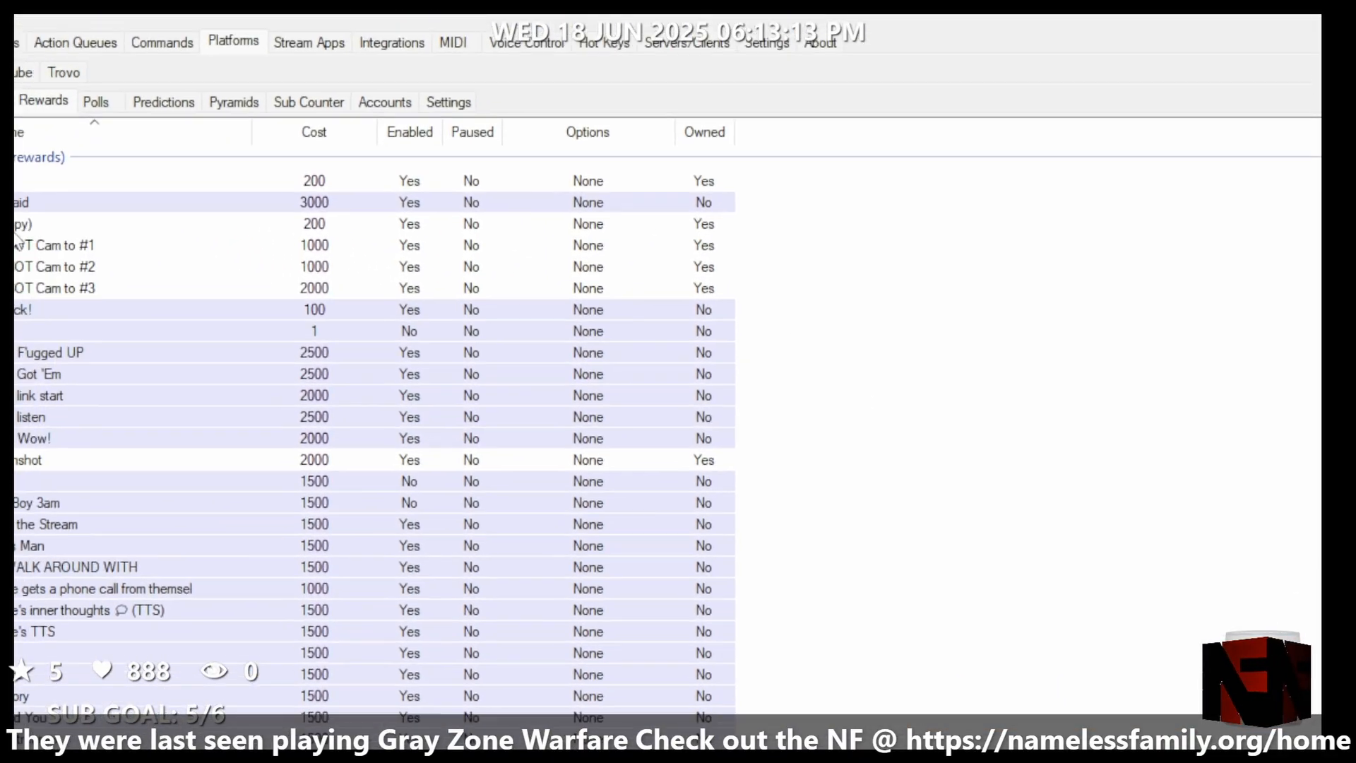
# Step: Try to retitle the Hydrate! (Copy) reward as Hydrate!, and reopen its settings to check them
pyautogui.rightClick(79, 261)
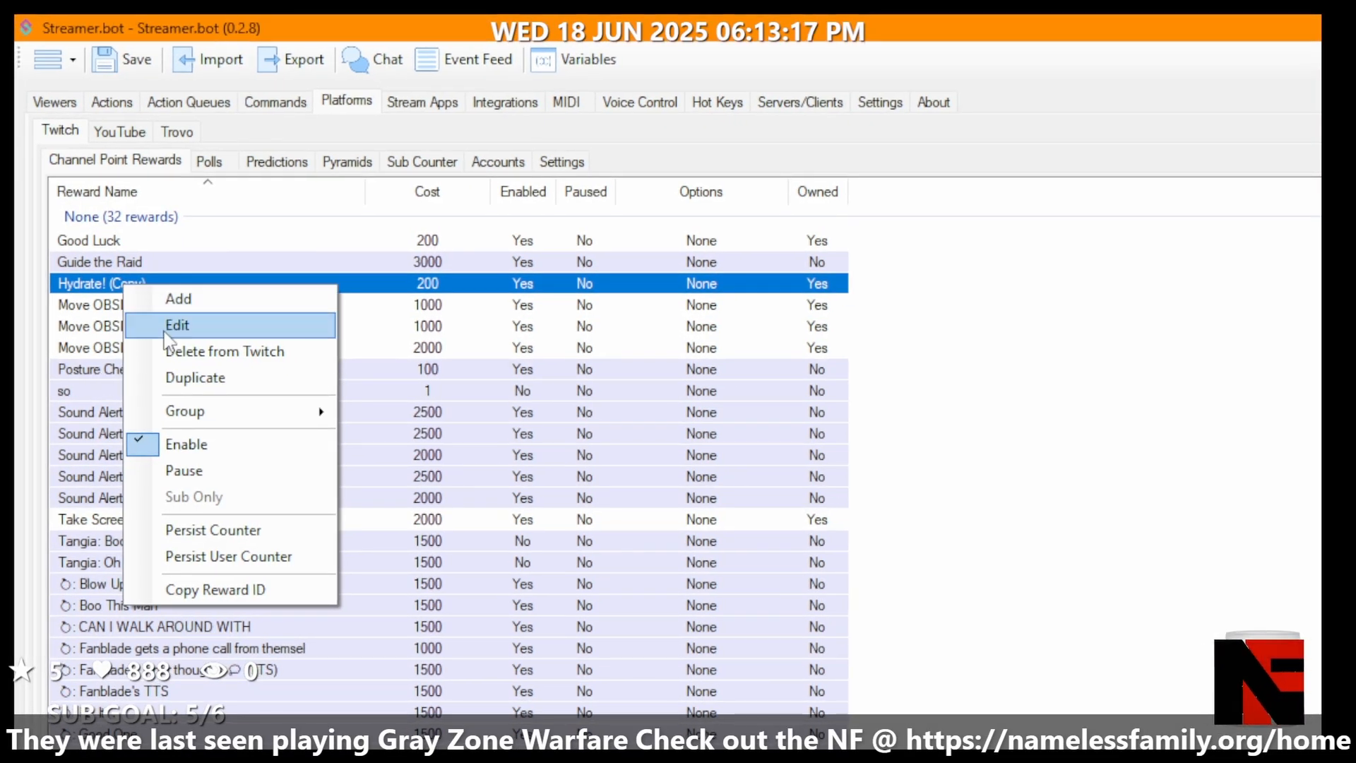
pyautogui.click(168, 326)
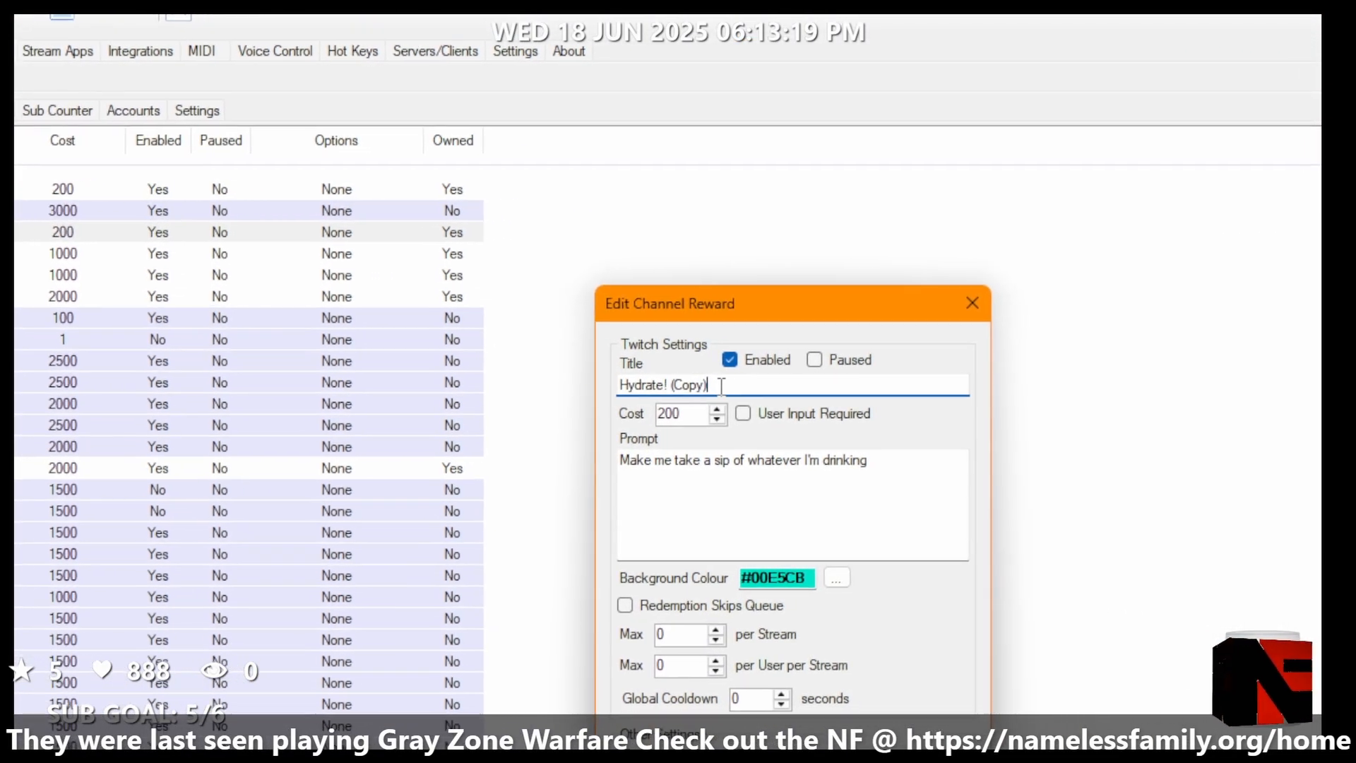
pyautogui.press('BackSpace')
pyautogui.press('BackSpace')
pyautogui.press('BackSpace')
pyautogui.press('BackSpace')
pyautogui.press('BackSpace')
pyautogui.press('BackSpace')
pyautogui.press('BackSpace')
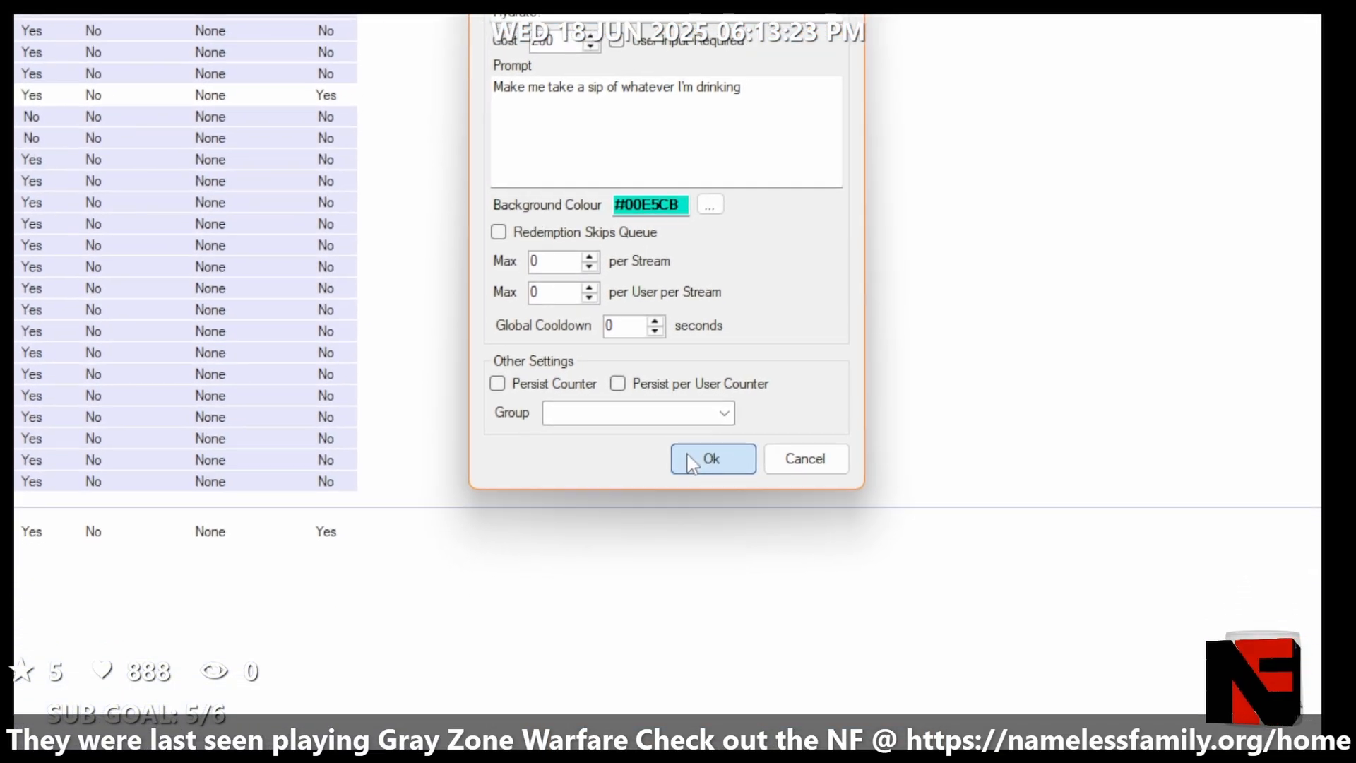
pyautogui.click(727, 561)
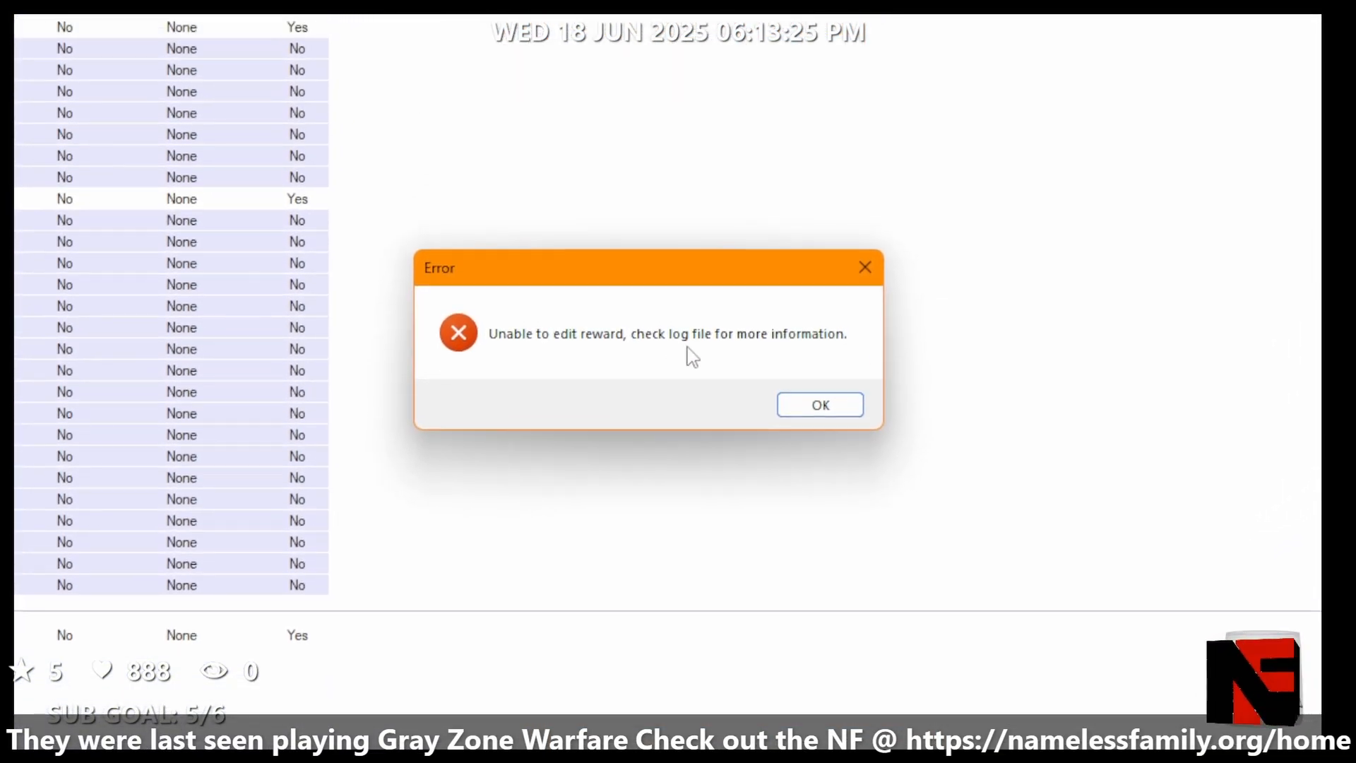
pyautogui.click(820, 405)
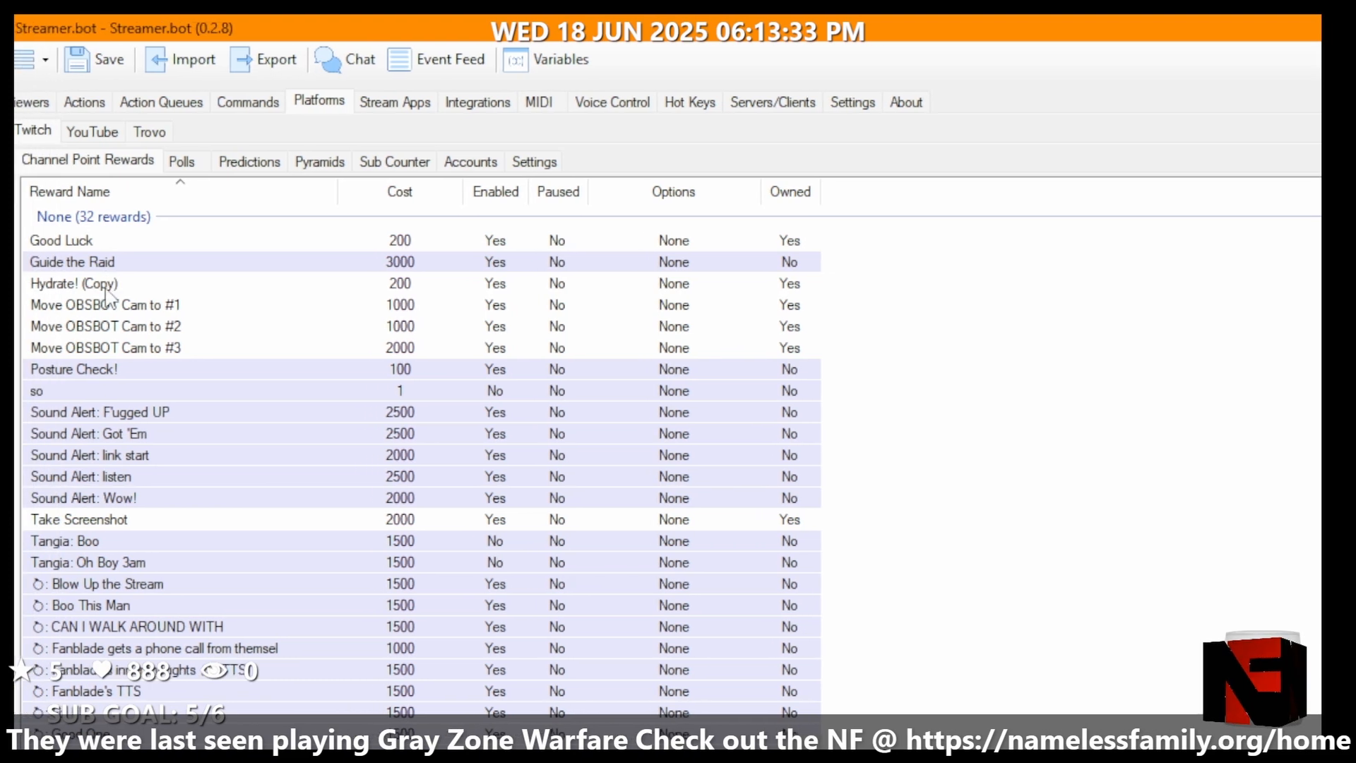
pyautogui.doubleClick(106, 286)
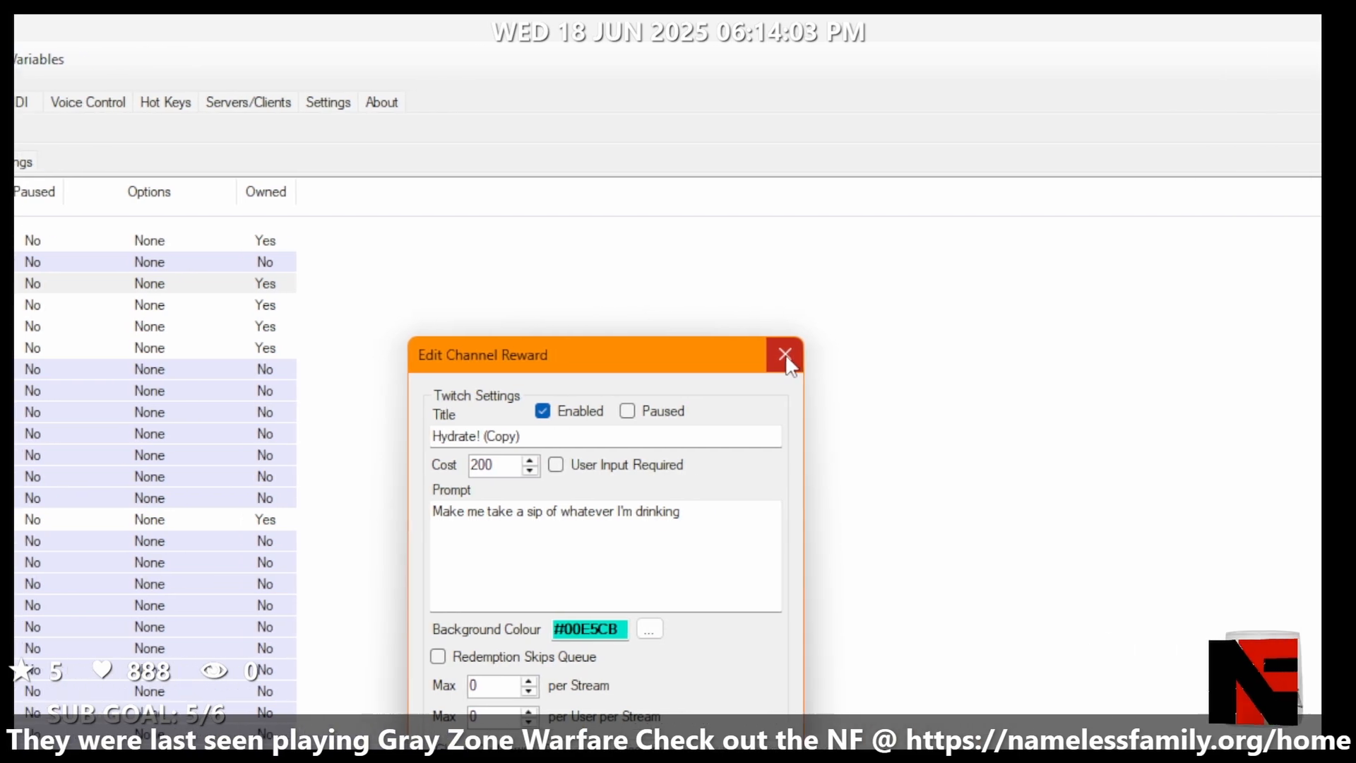
pyautogui.click(786, 359)
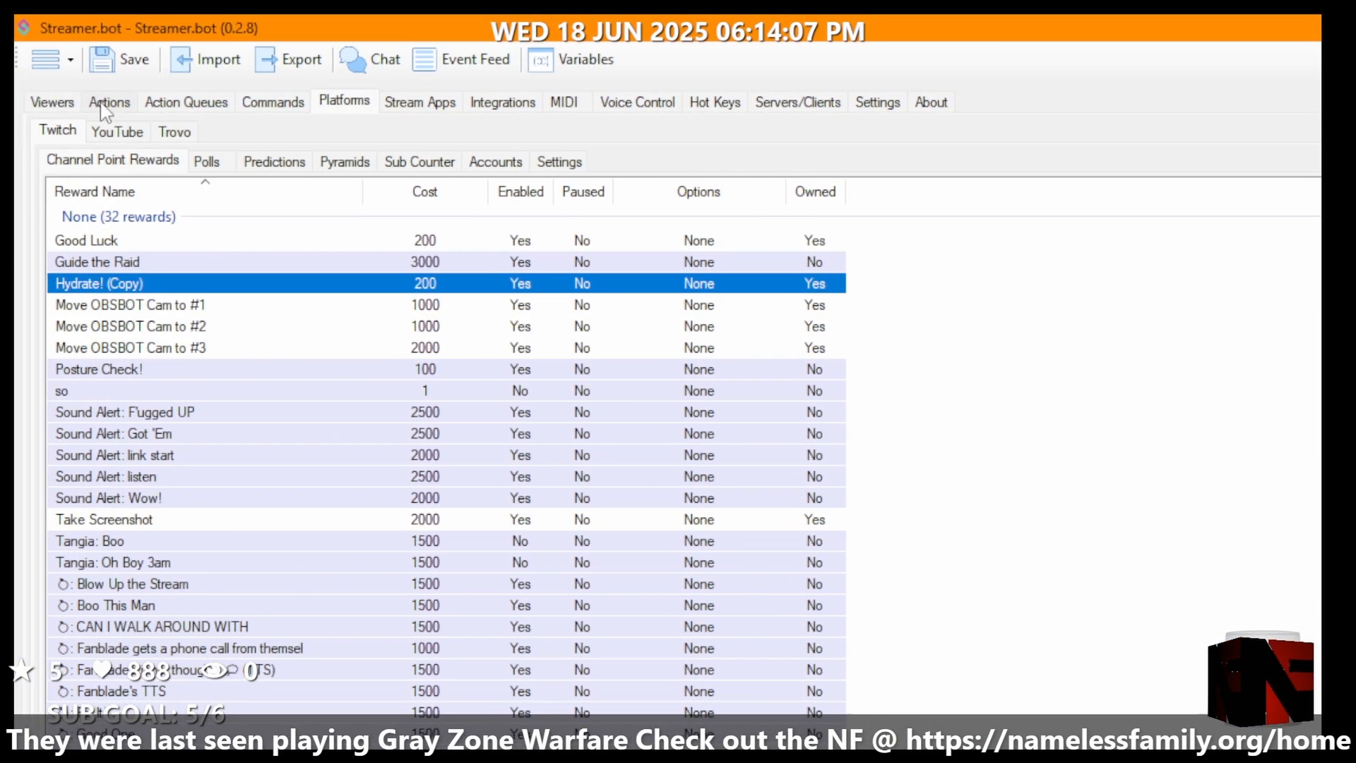
# Step: Open the NF AUTO SHOUT action to examine its First Words triggers and sub-actions
pyautogui.click(61, 108)
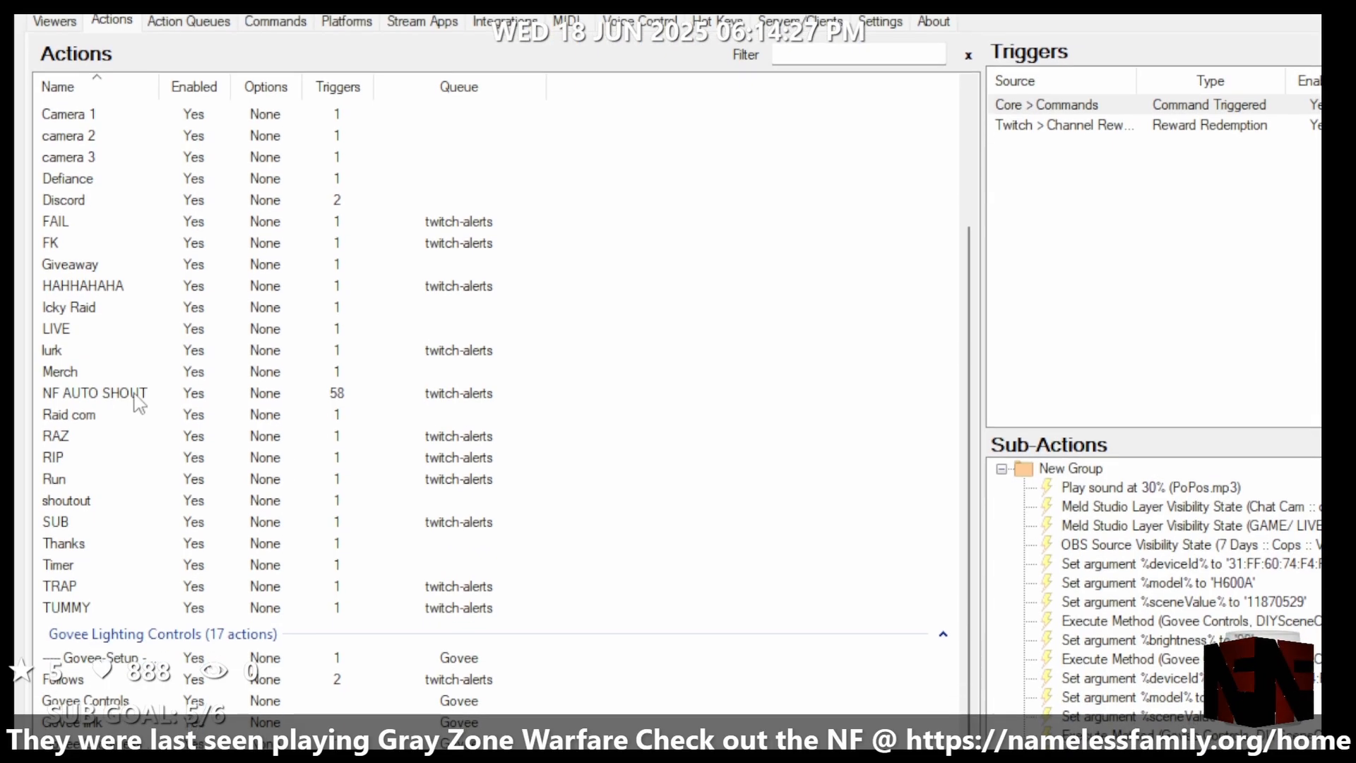
pyautogui.click(127, 479)
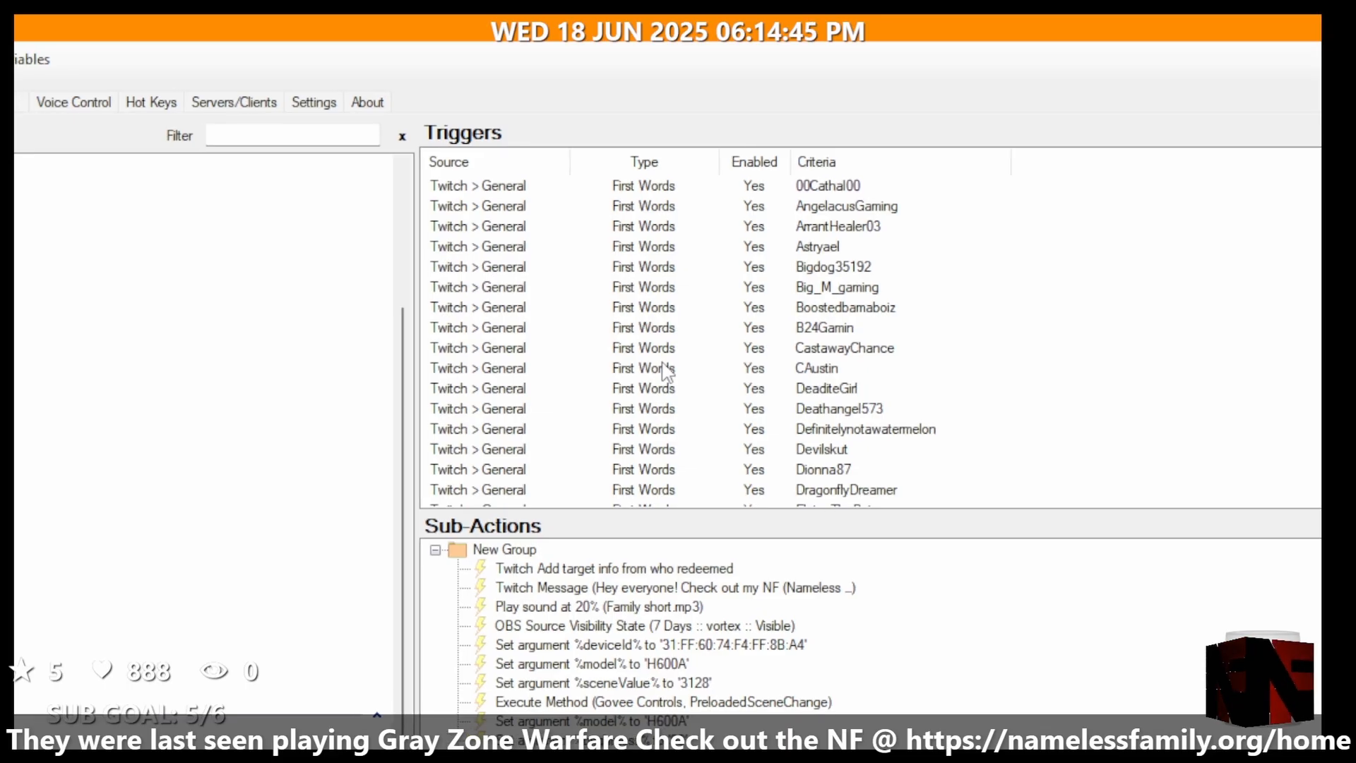
# Step: Locate the member trigger to replace among NF AUTO SHOUT's First Words triggers, and switch to Chrome for the replacement Twitch user name
pyautogui.scroll(-4, 713, 364)
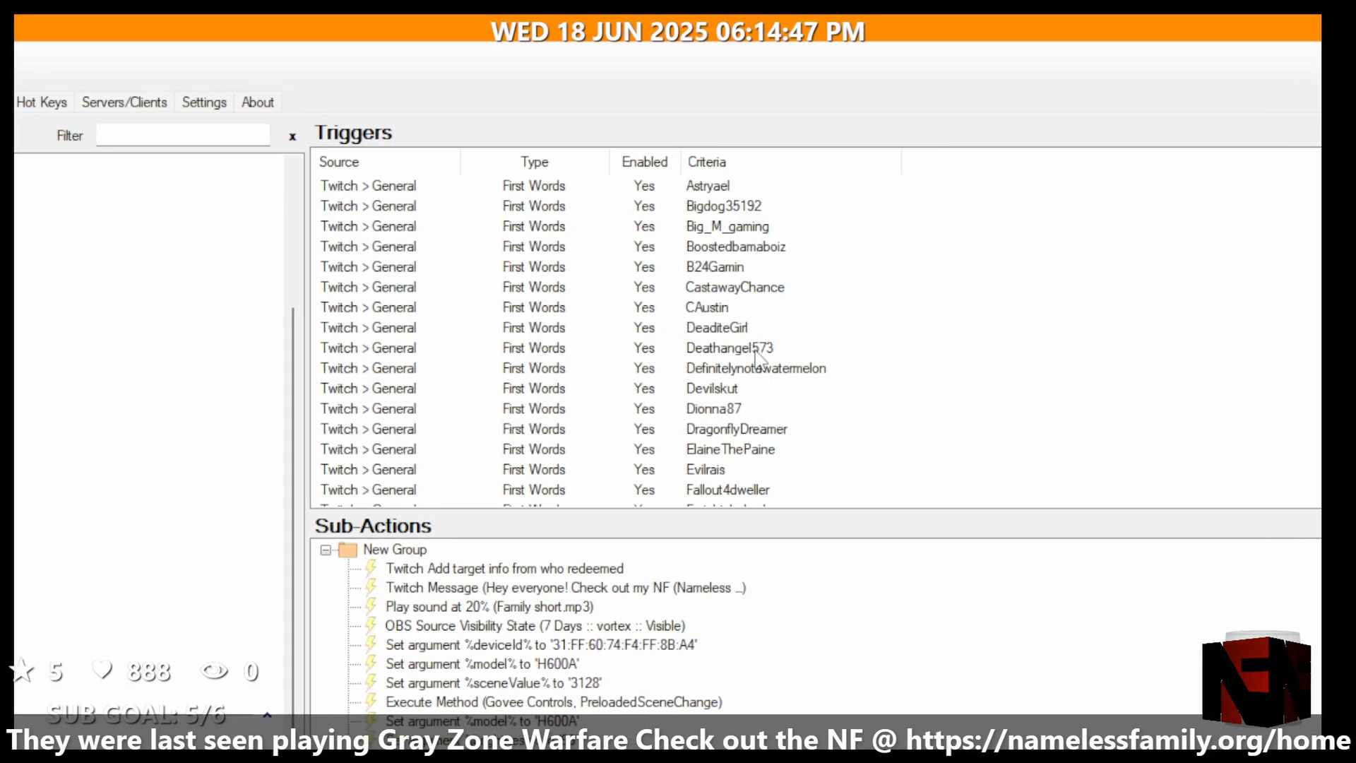
pyautogui.scroll(-5, 684, 357)
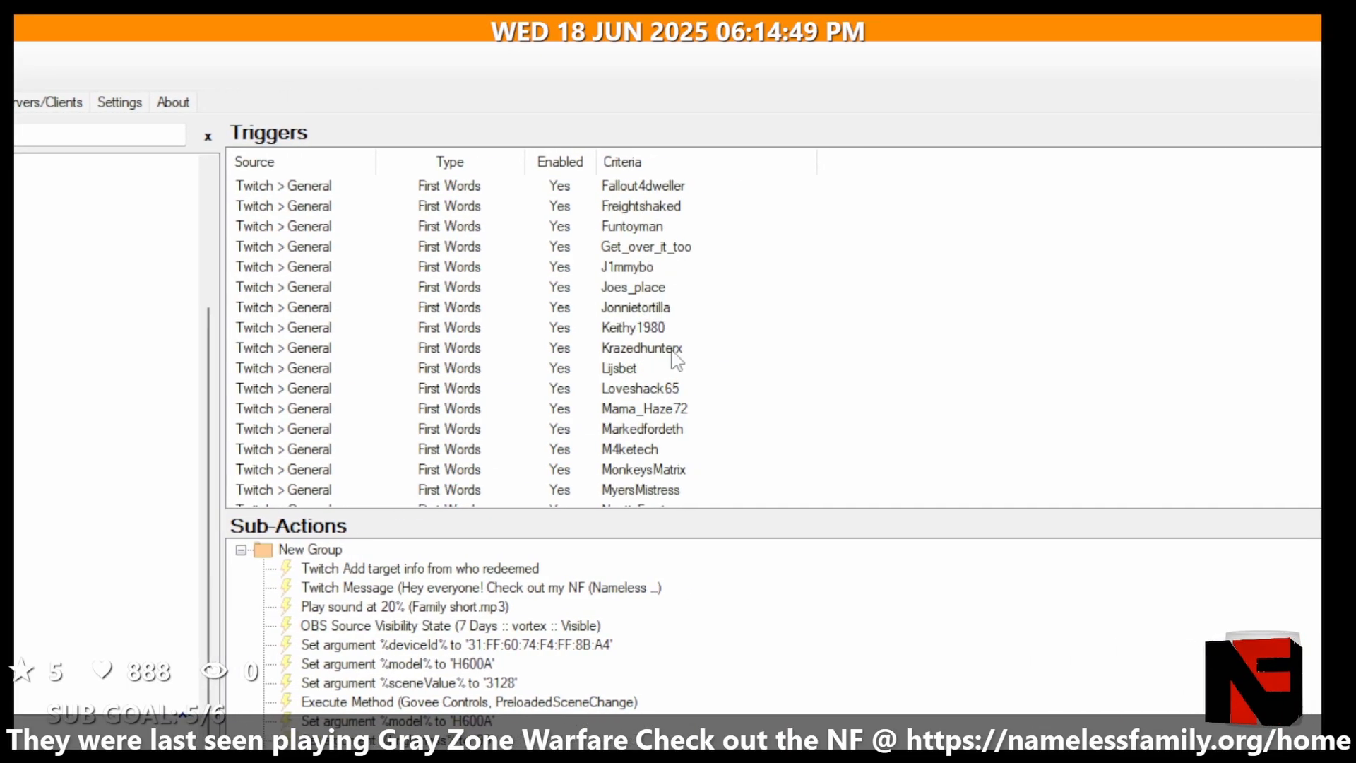
pyautogui.scroll(-4, 676, 360)
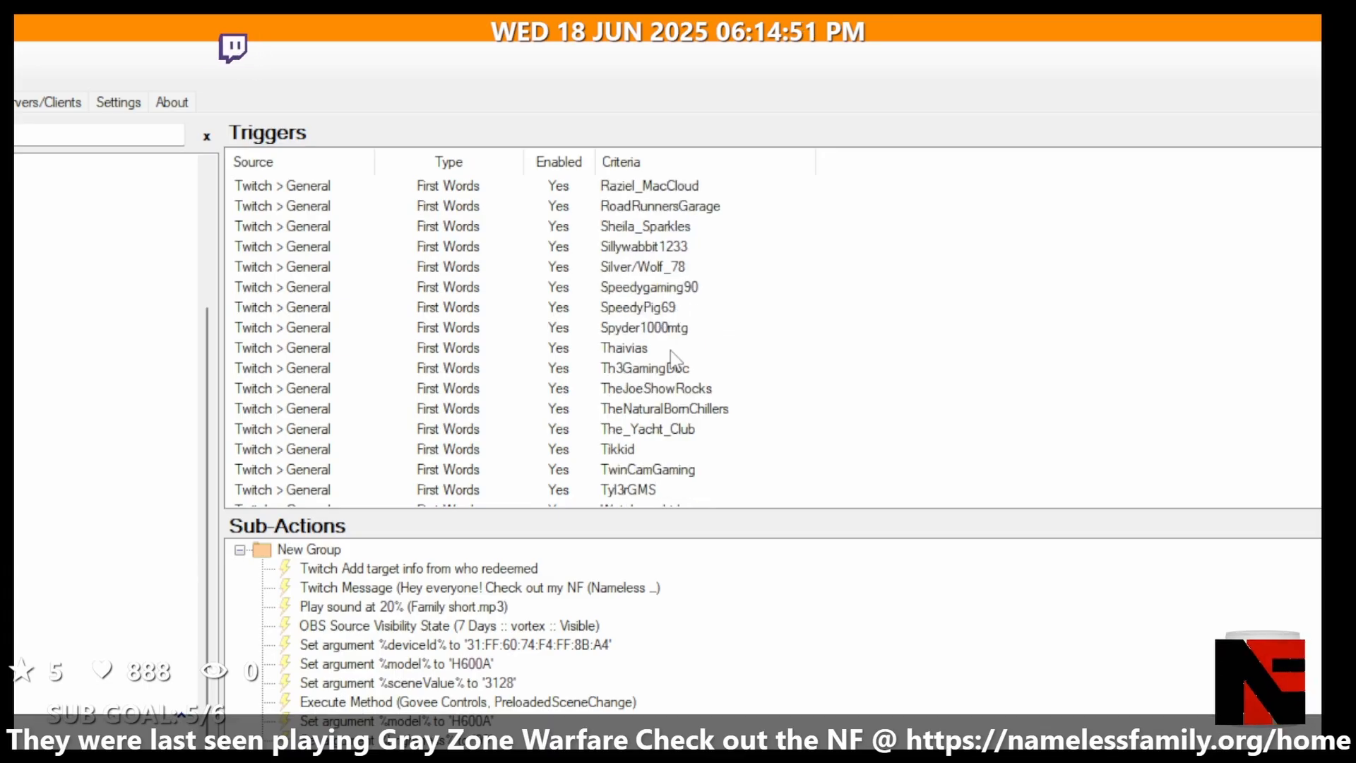
pyautogui.scroll(1, 675, 360)
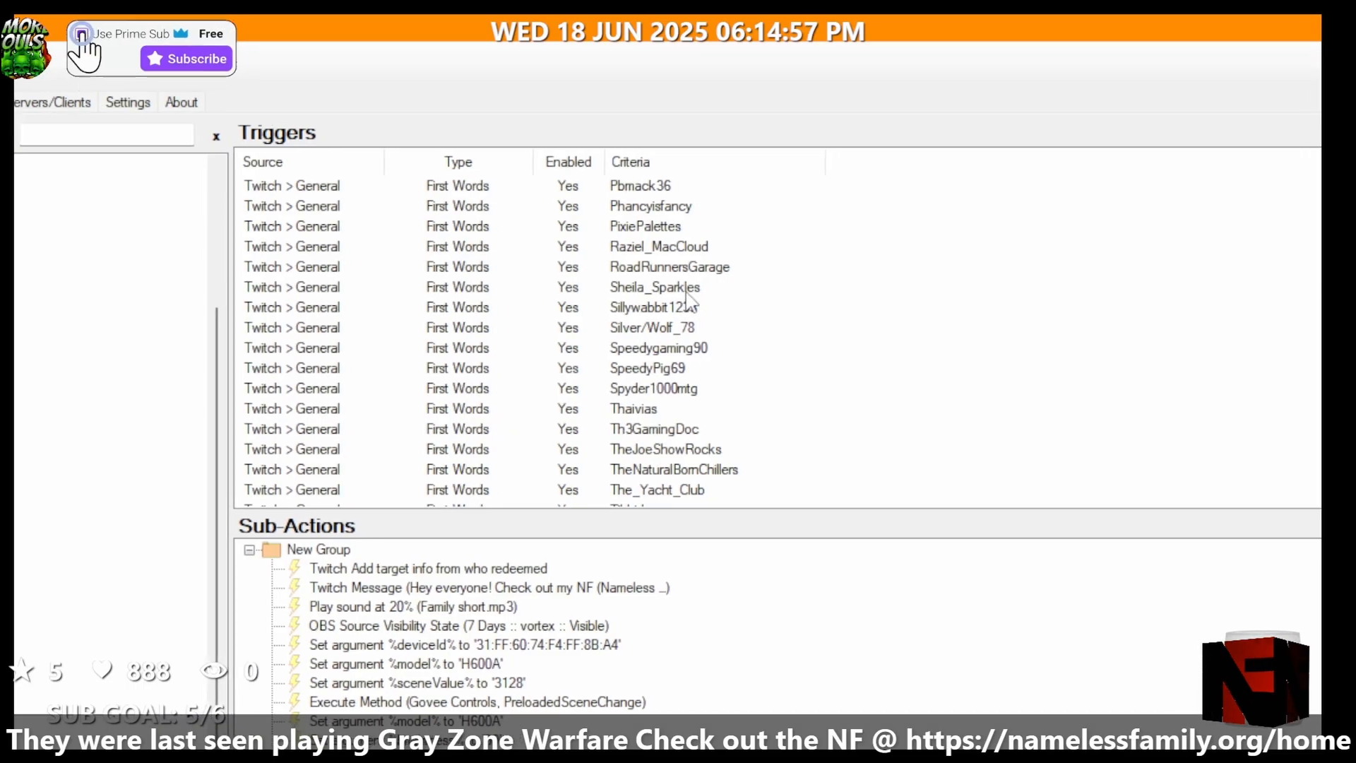
pyautogui.click(652, 287)
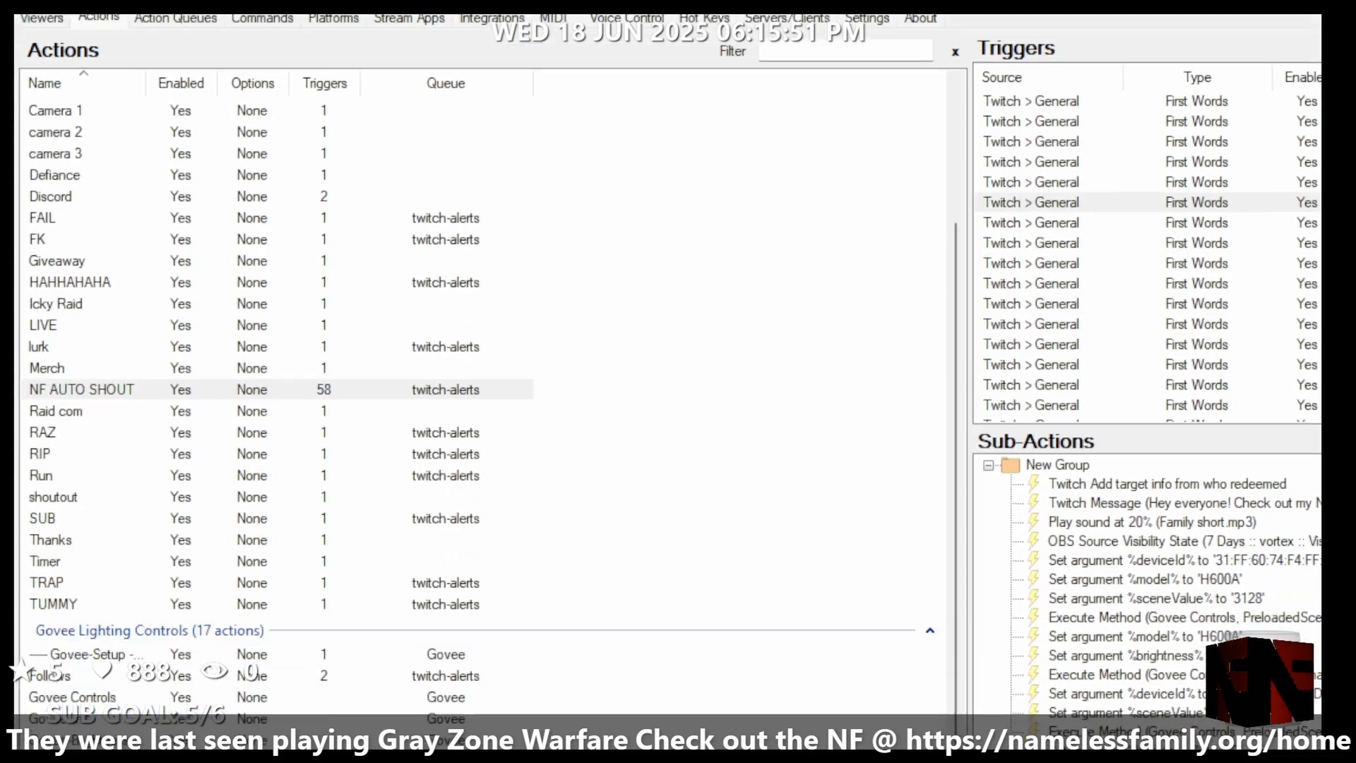
pyautogui.hotkey('alt', 'Tab')
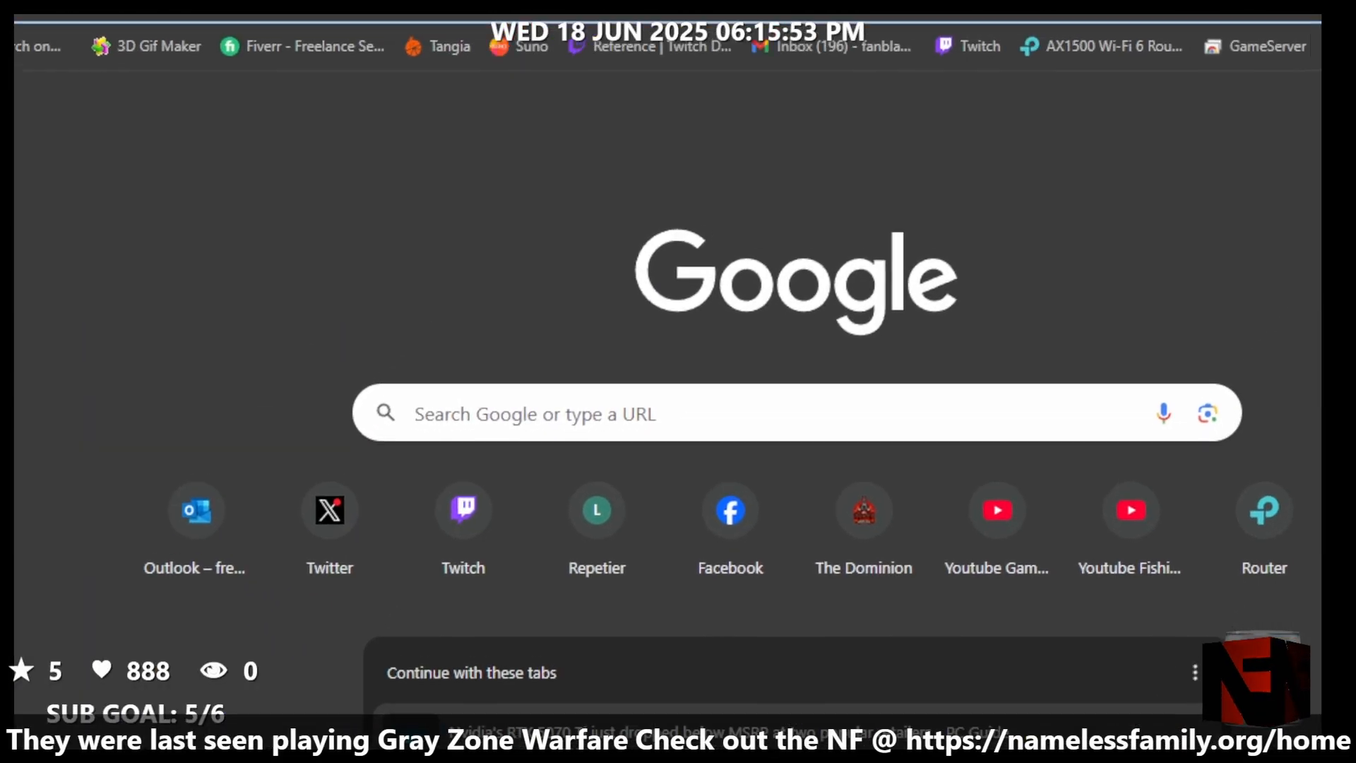
pyautogui.moveTo(812, 17); pyautogui.dragTo(565, 15)
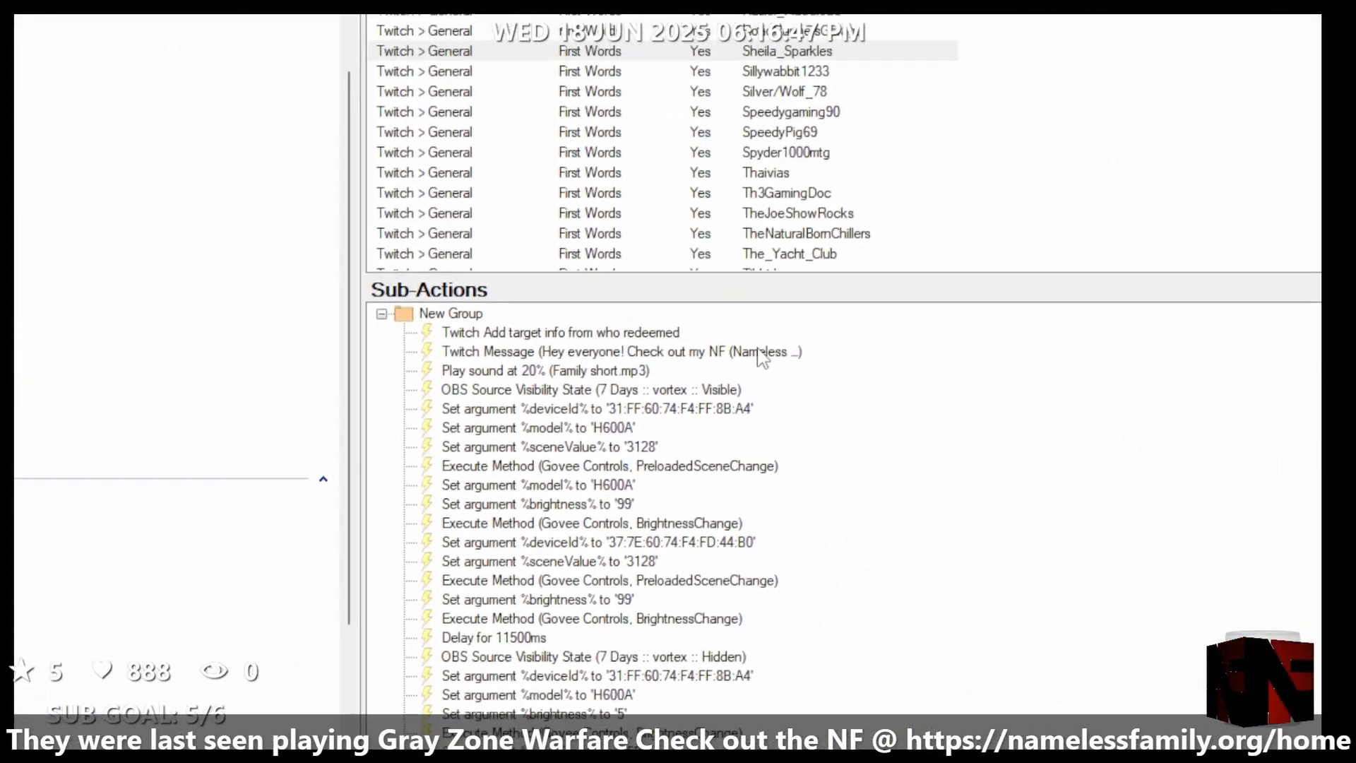
# Step: Replace the selected First Words trigger's user name with the copied Twitch user name, and test the trigger
pyautogui.doubleClick(697, 215)
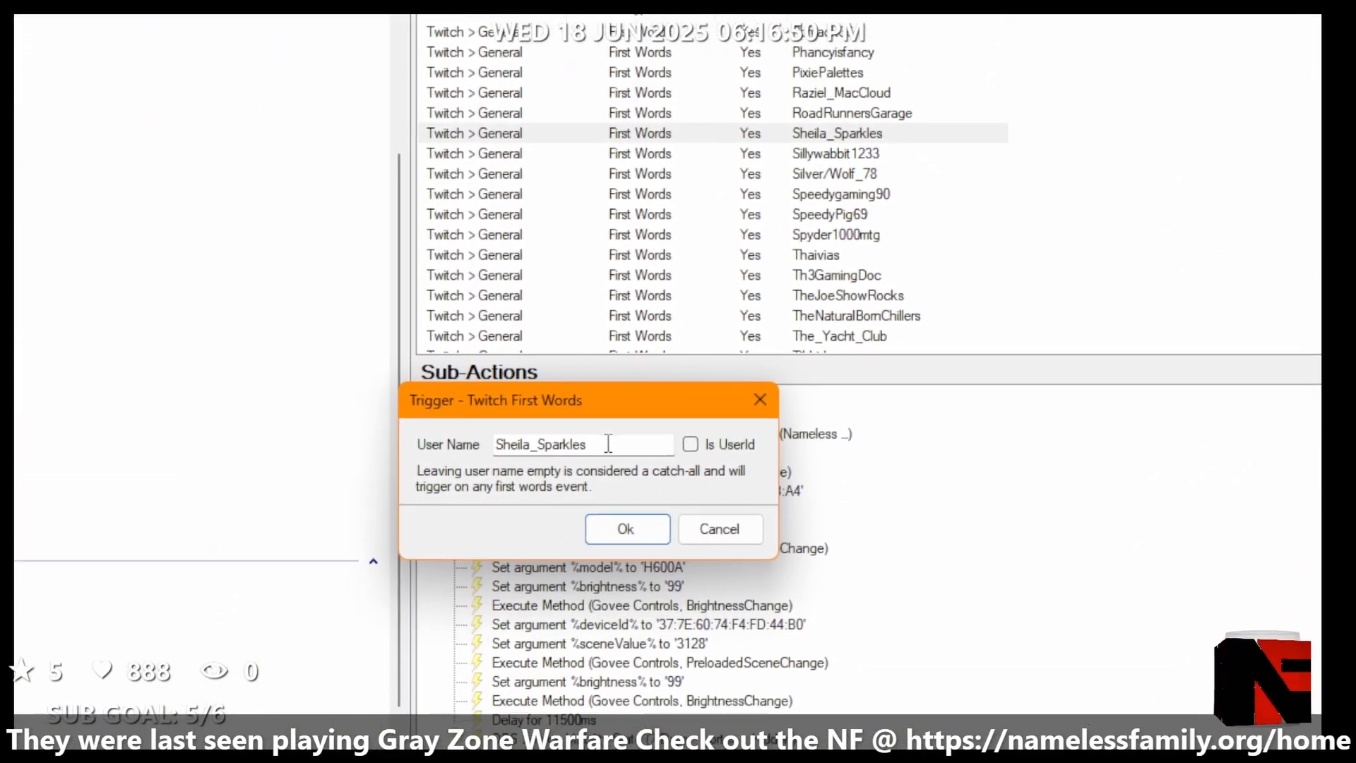
pyautogui.doubleClick(608, 443)
pyautogui.hotkey('ctrl', 'v')
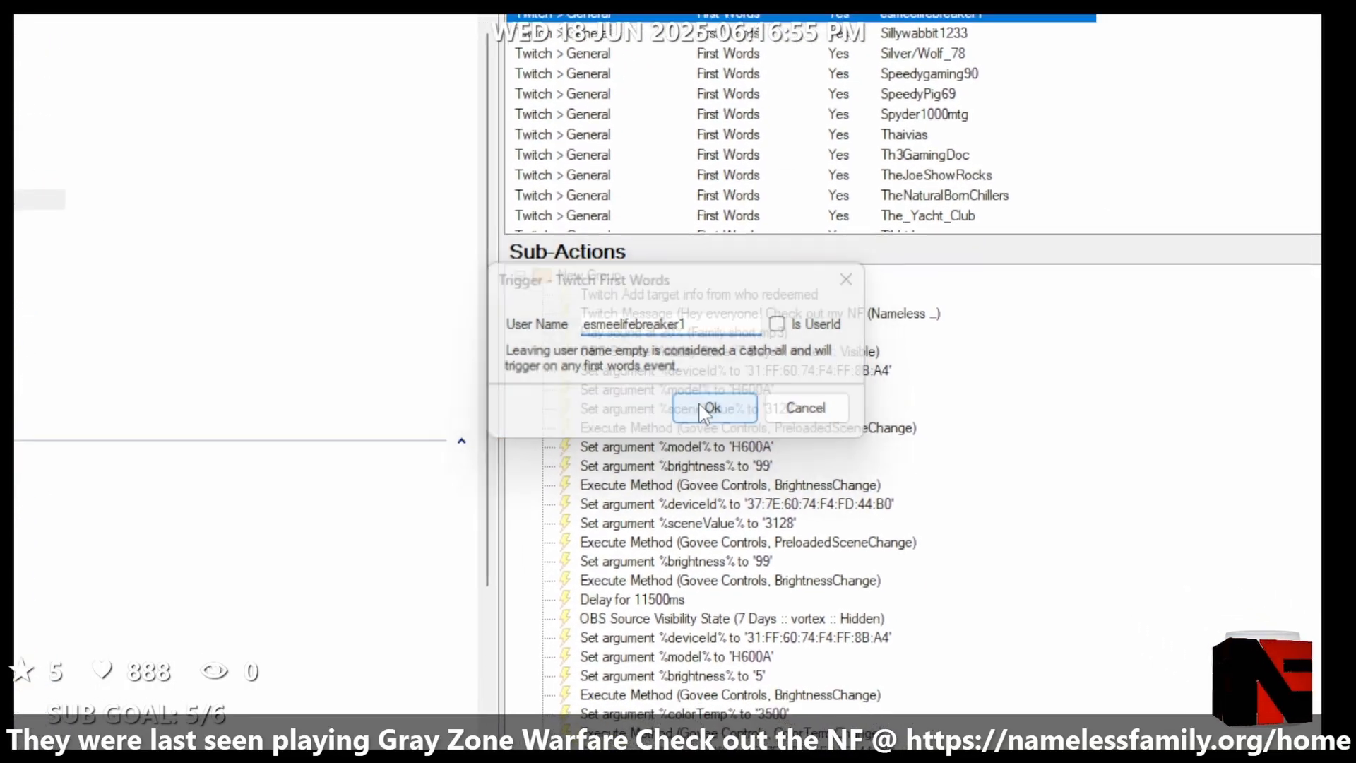
pyautogui.click(774, 438)
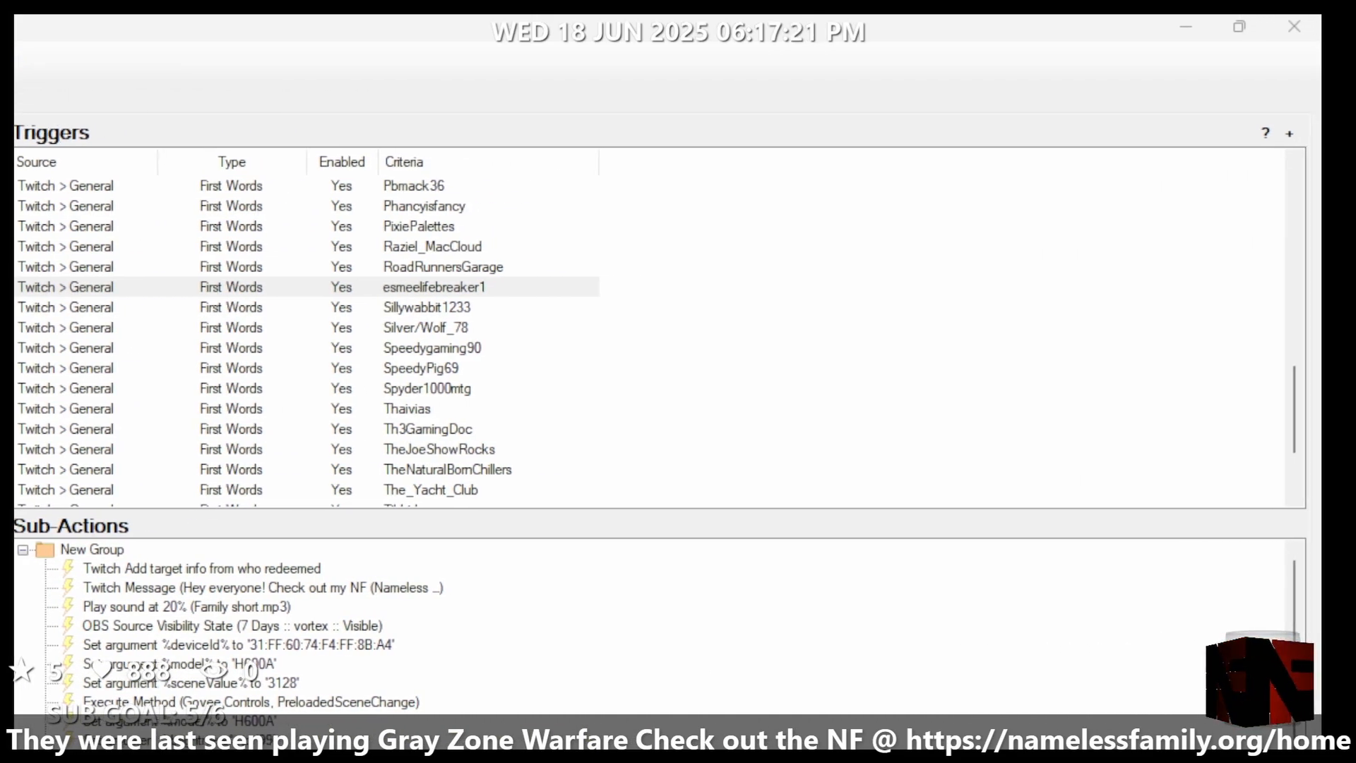
pyautogui.rightClick(397, 288)
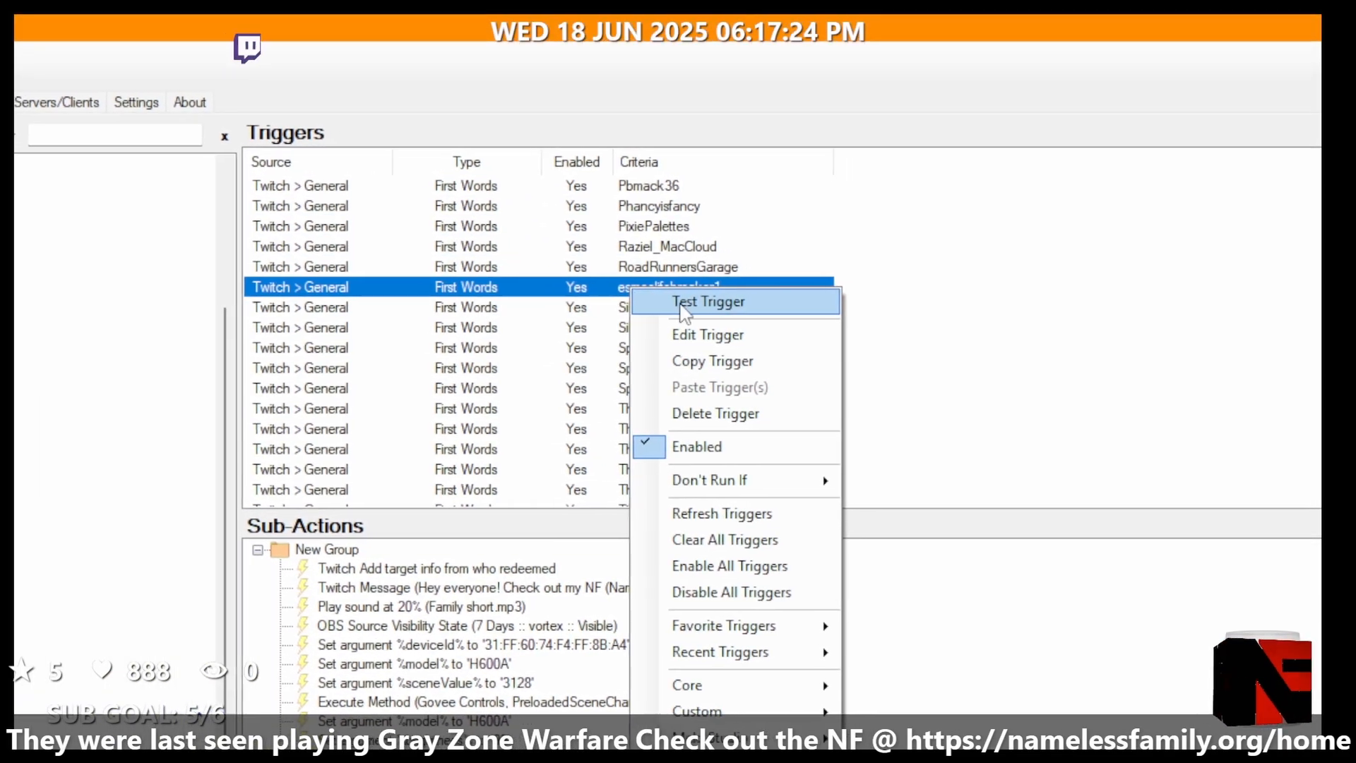
pyautogui.click(706, 302)
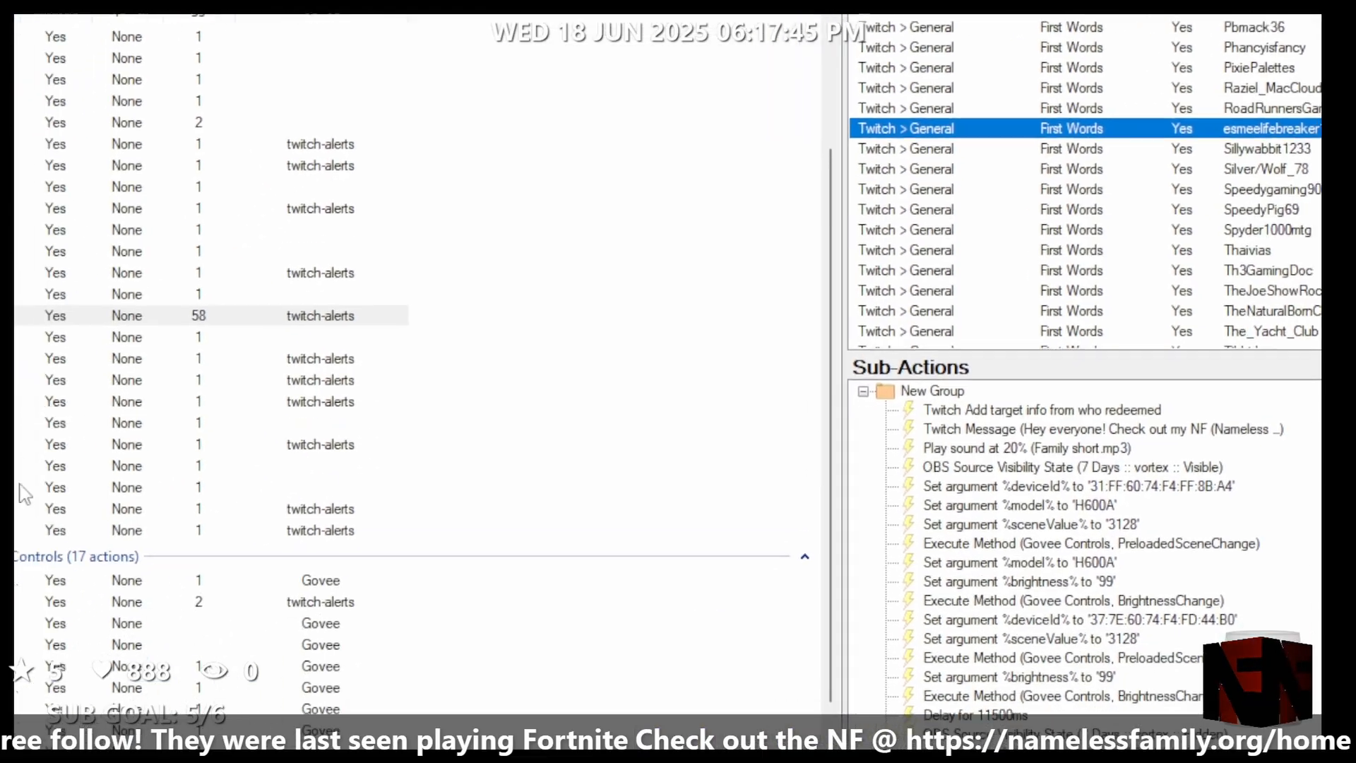
# Step: Open the RAID action and examine its Twitch Raid trigger and sub-actions
pyautogui.click(46, 553)
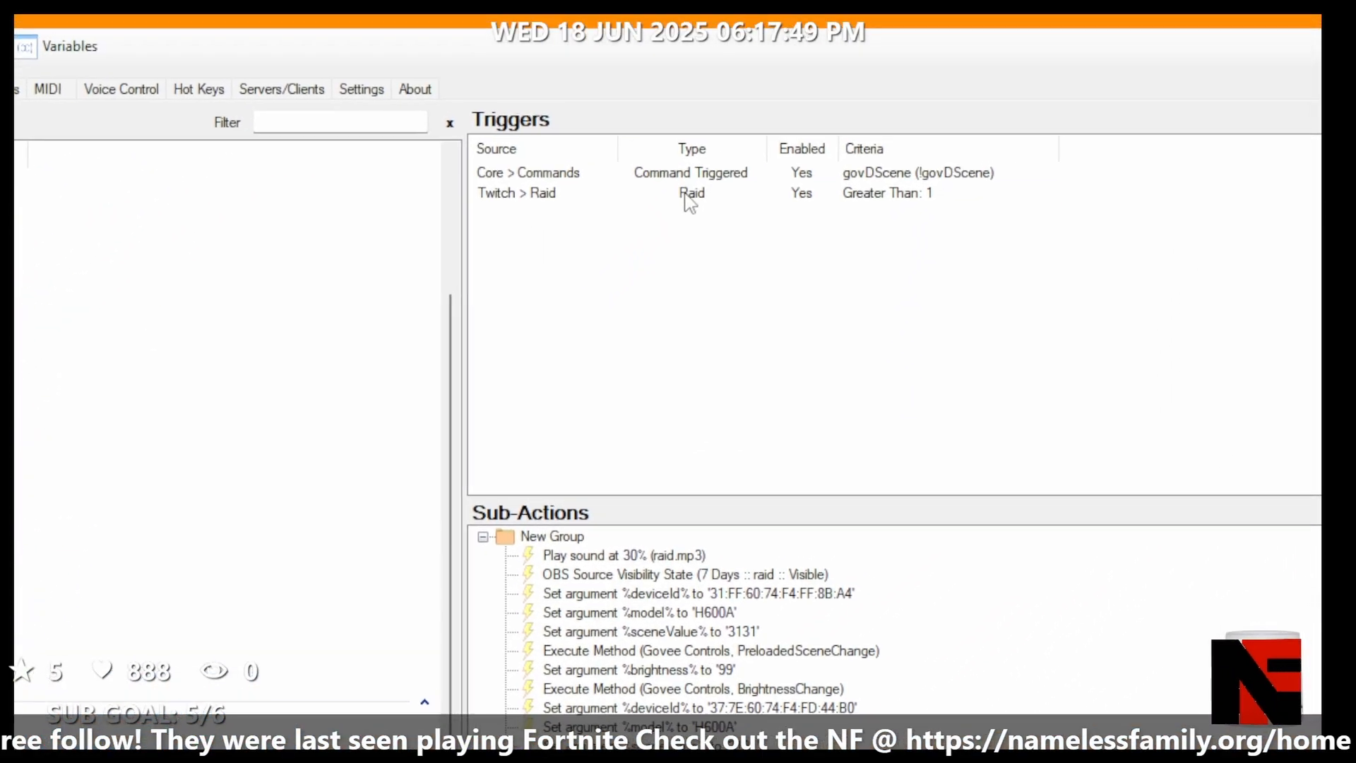
pyautogui.rightClick(689, 201)
pyautogui.press('Escape')
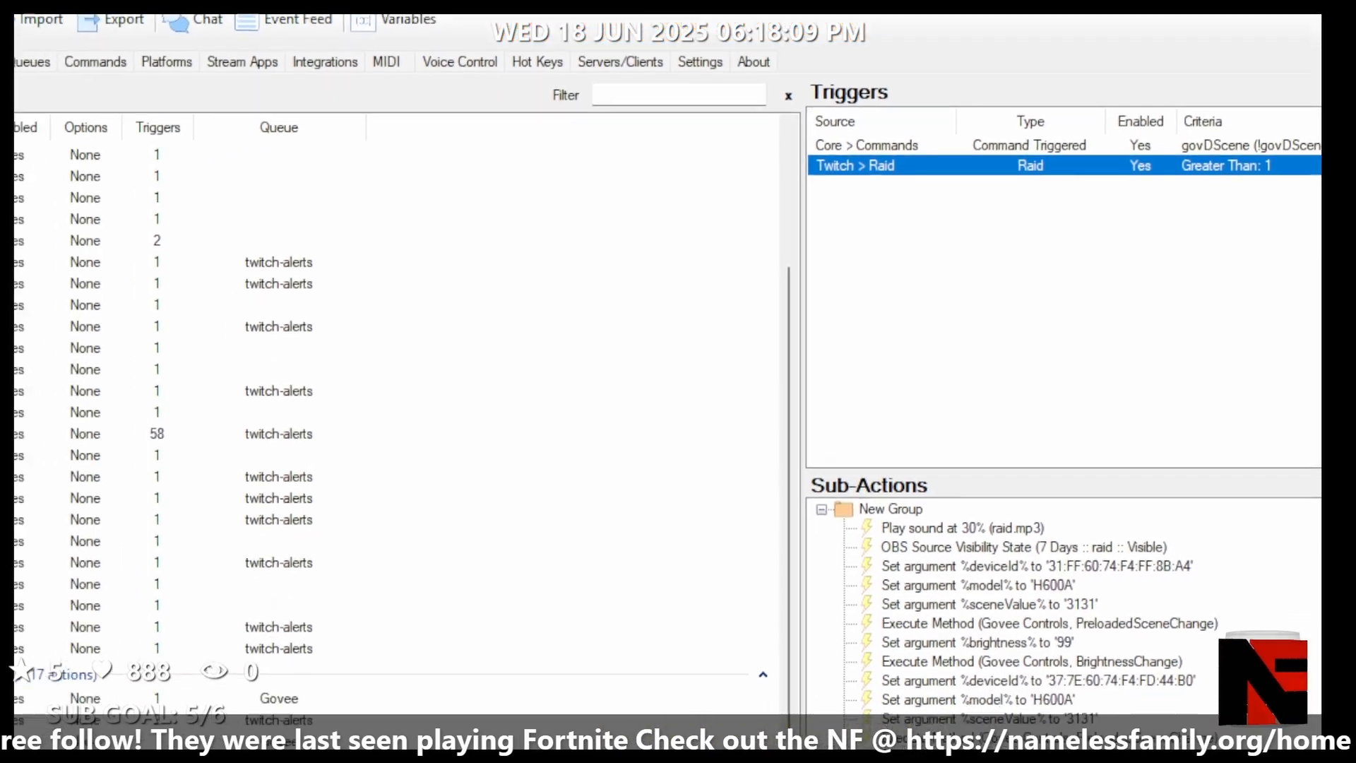
# Step: Review the sub-actions of the NF AUTO SHOUT action and compare them with those of the shoutout action
pyautogui.click(109, 267)
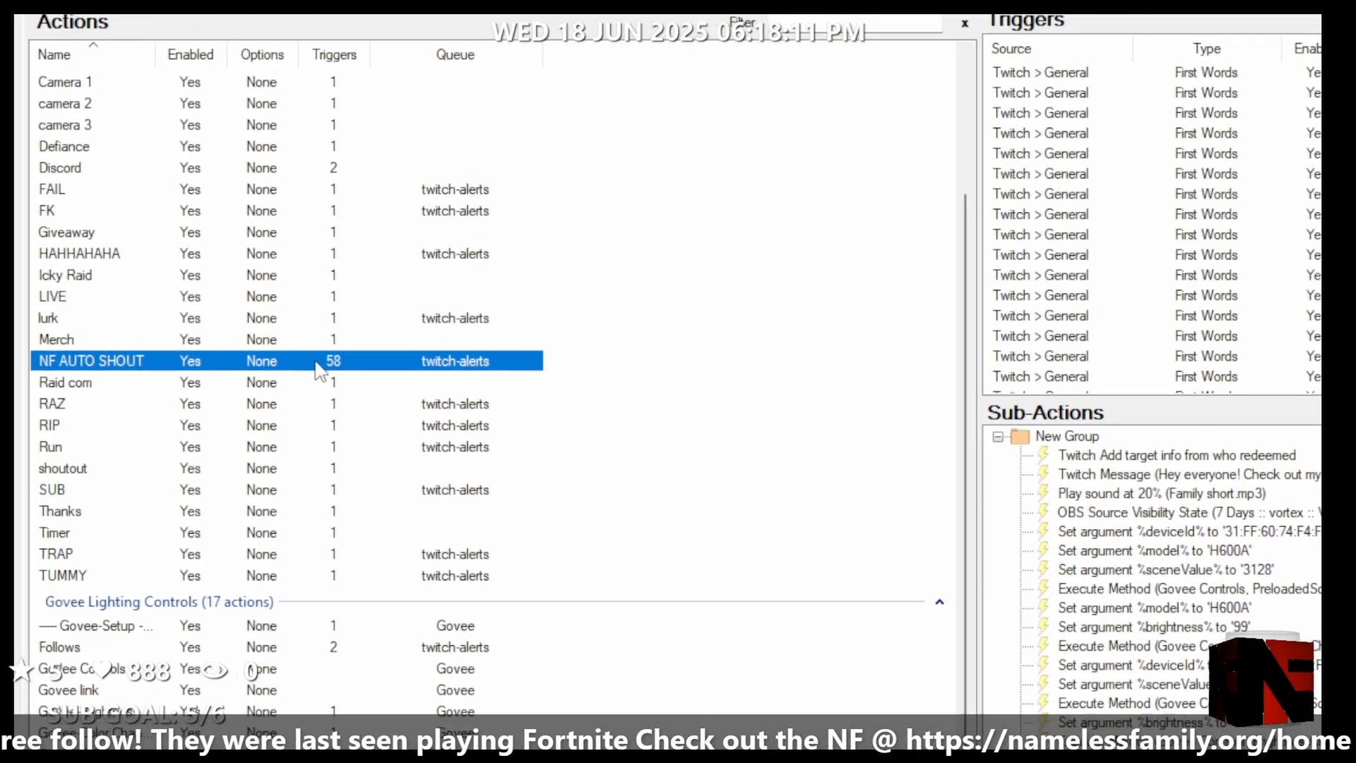
pyautogui.scroll(-1, 935, 530)
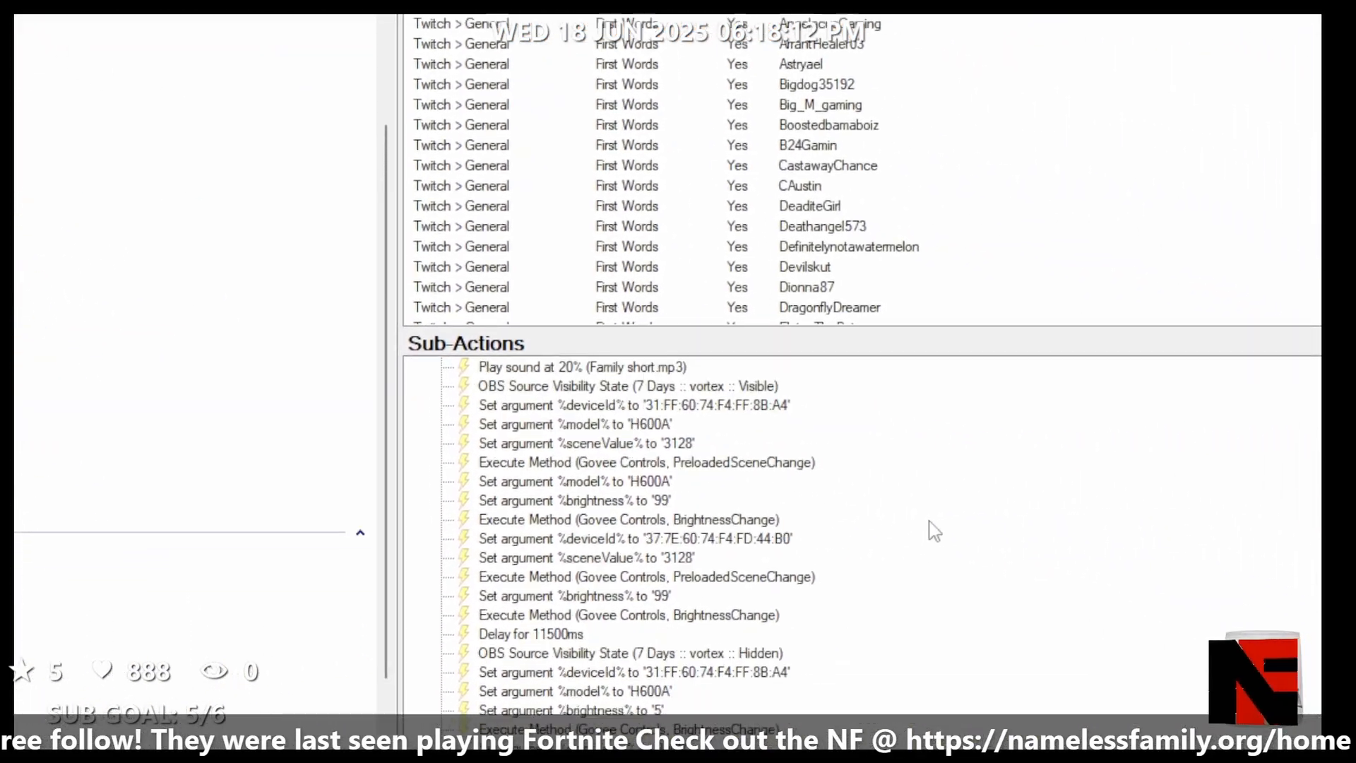
pyautogui.scroll(1, 934, 529)
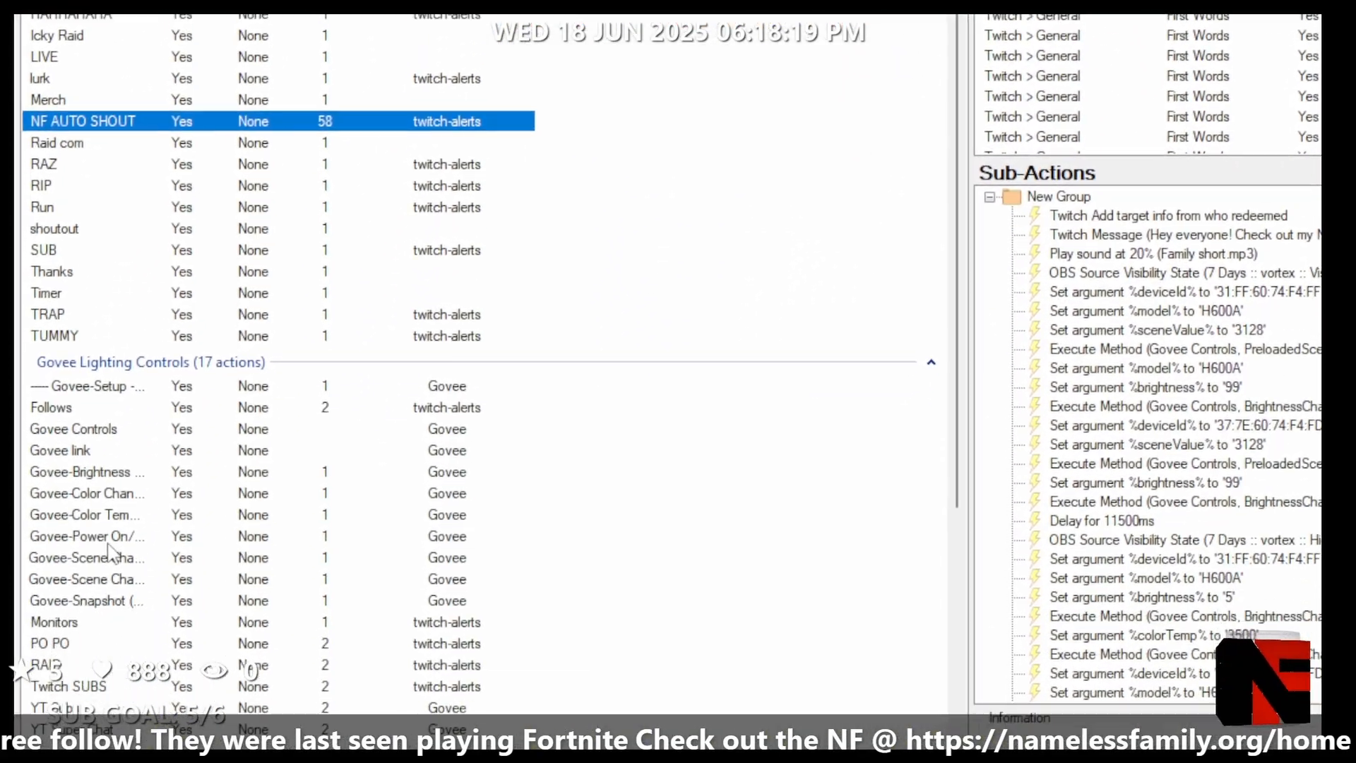
pyautogui.scroll(-2, 108, 544)
pyautogui.scroll(1, 108, 536)
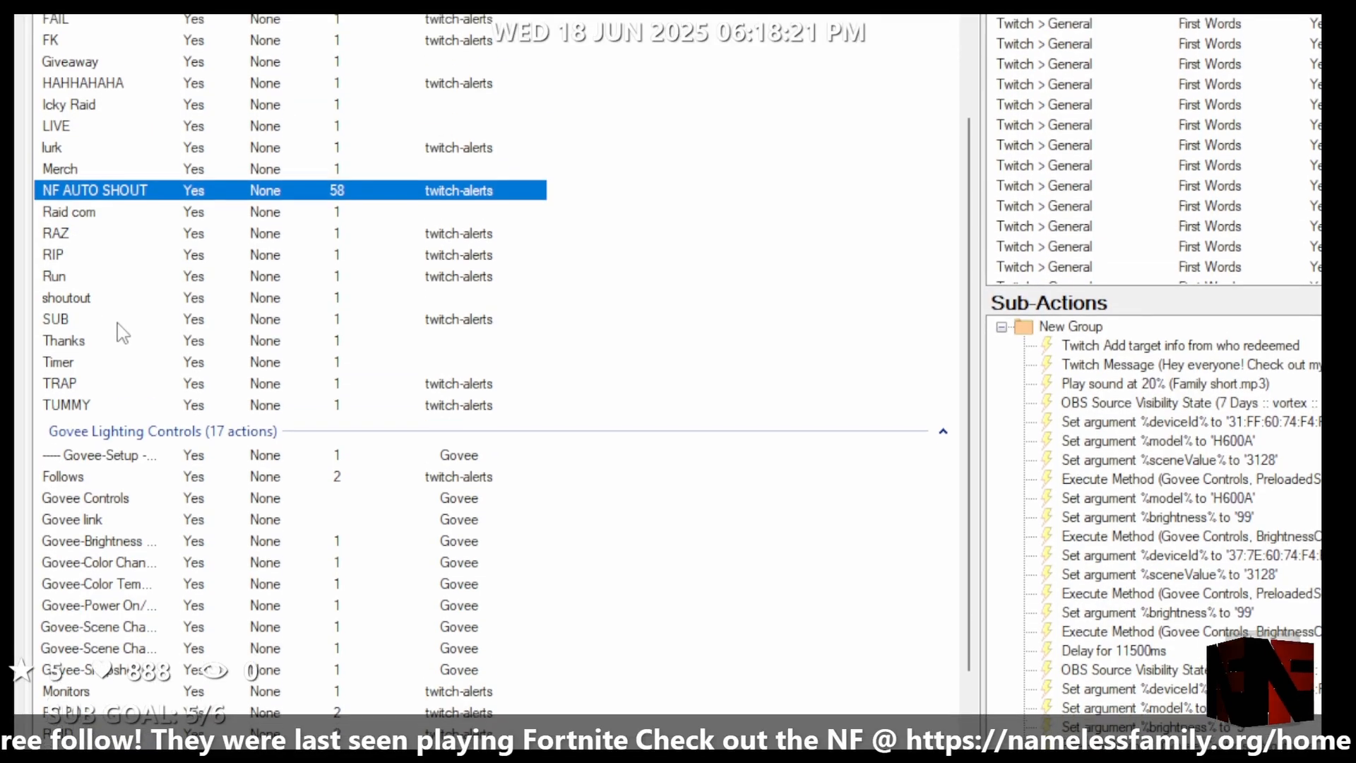
pyautogui.click(72, 297)
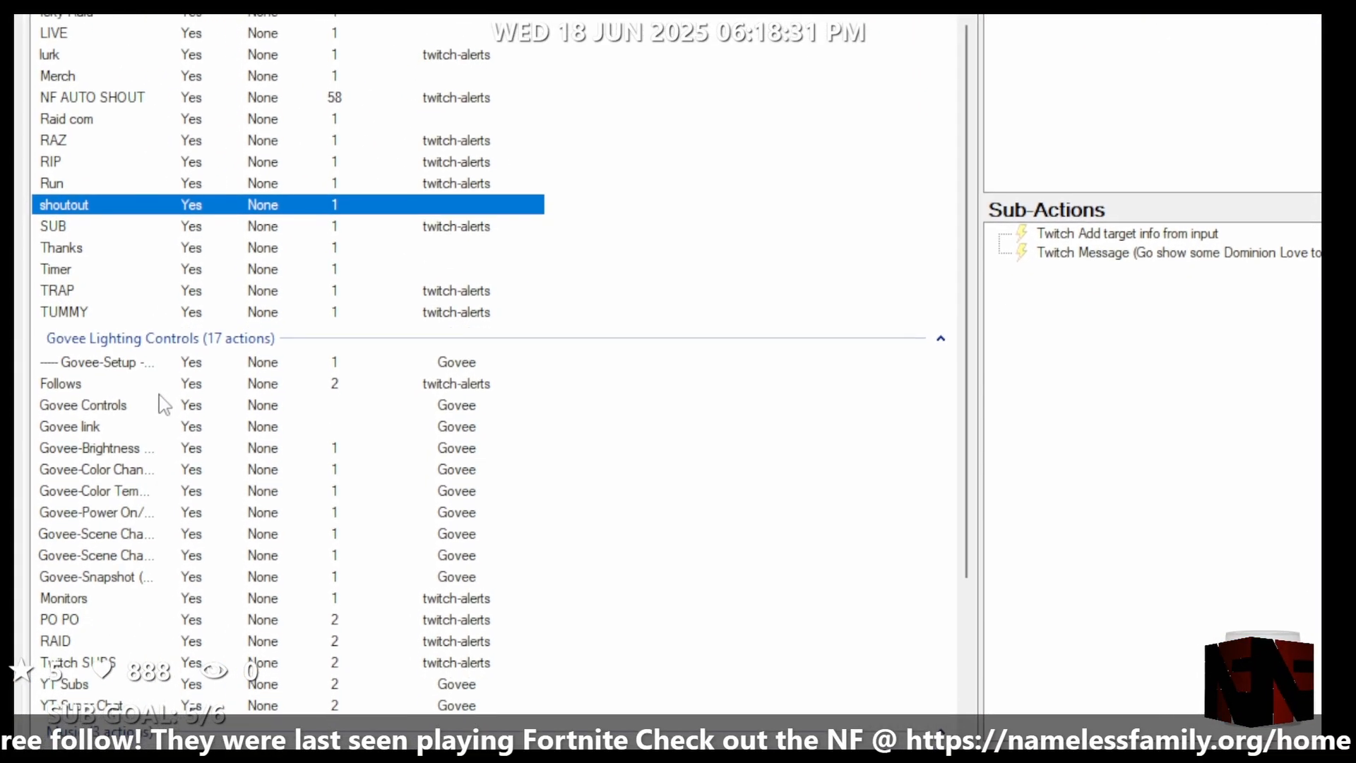
# Step: Delete both Meld Studio Layer Visibility State sub-actions for fandeath.mp4 from the RIP action
pyautogui.click(65, 172)
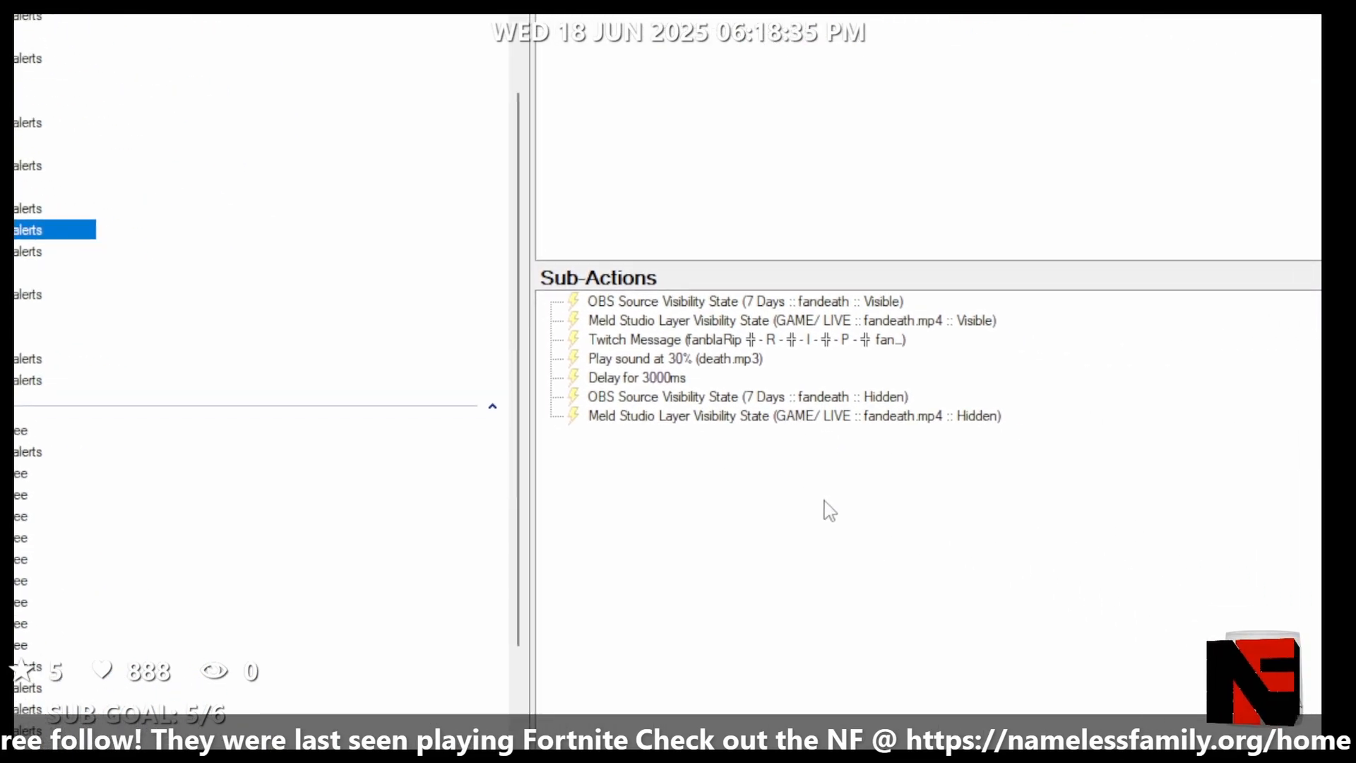
pyautogui.click(530, 353)
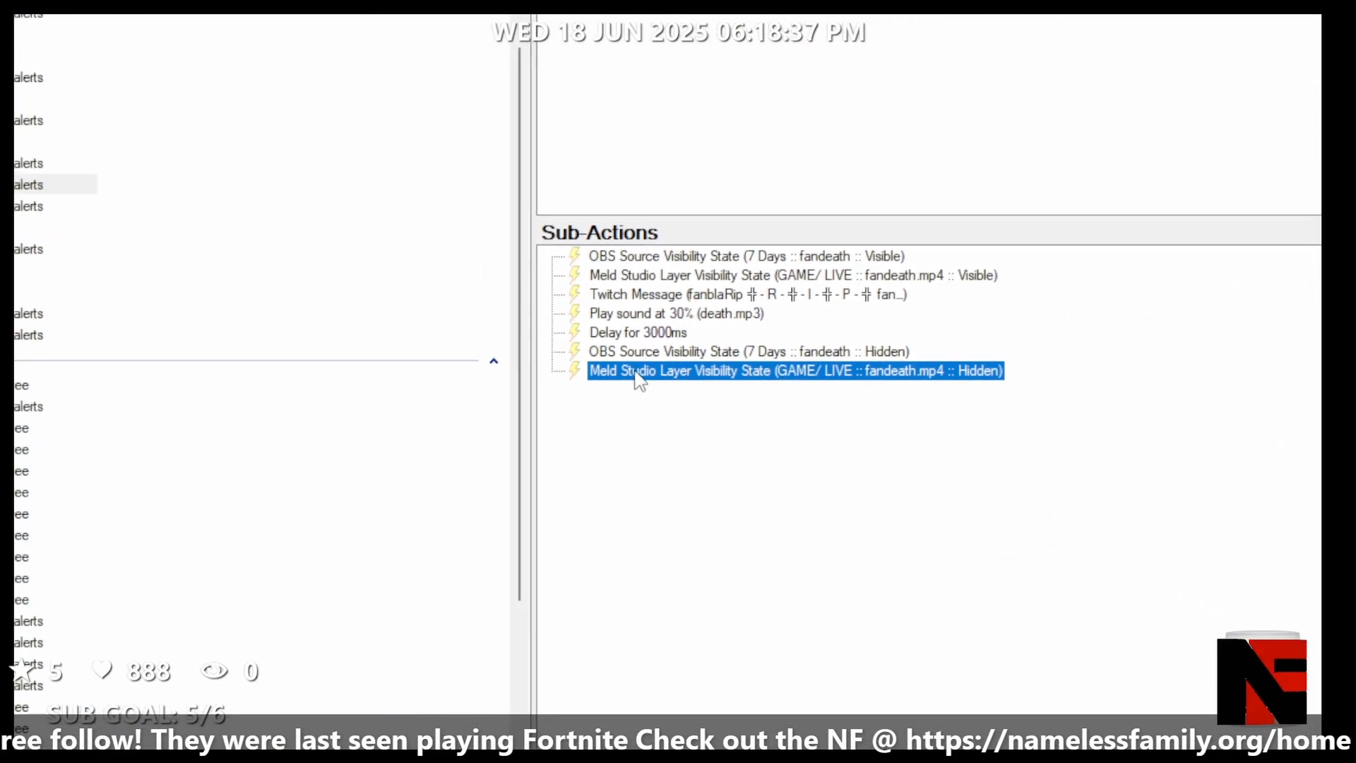
pyautogui.click(558, 258)
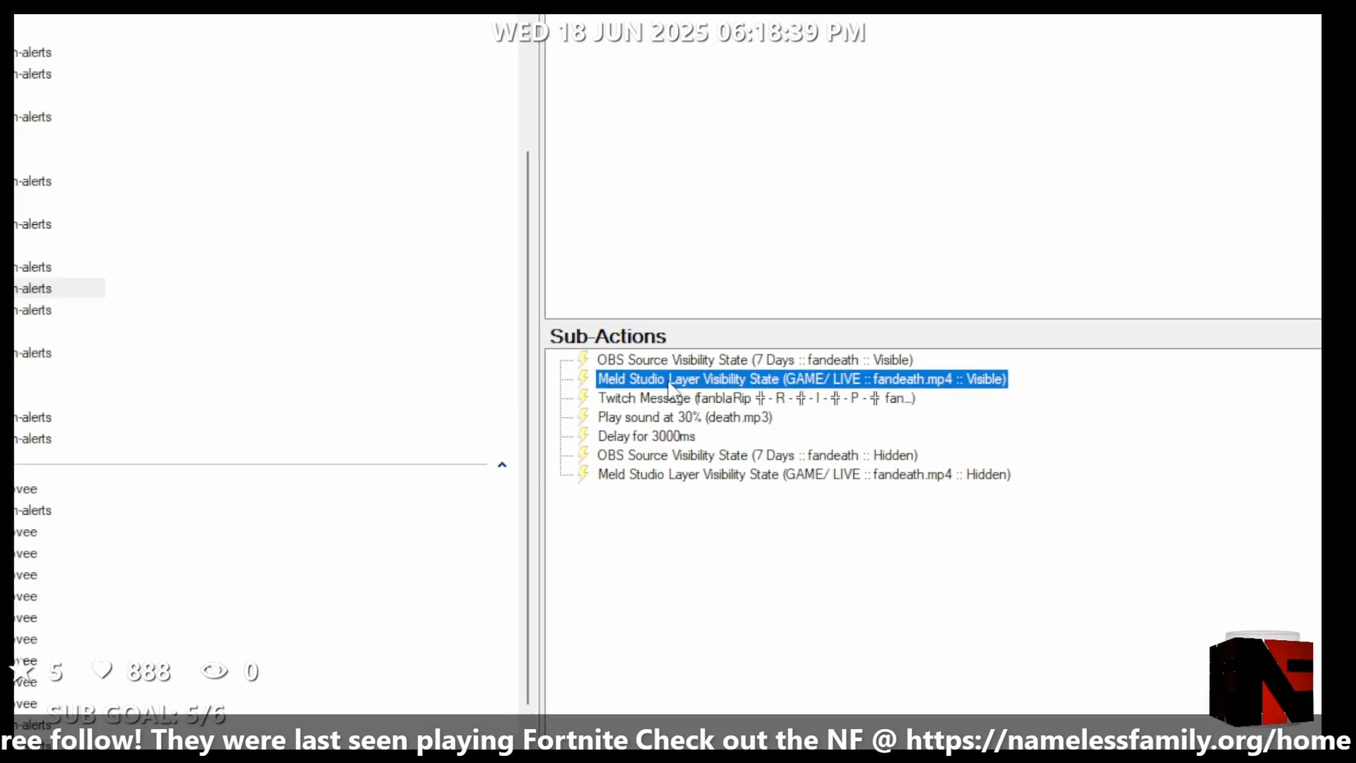
pyautogui.press('Delete')
pyautogui.click(667, 459)
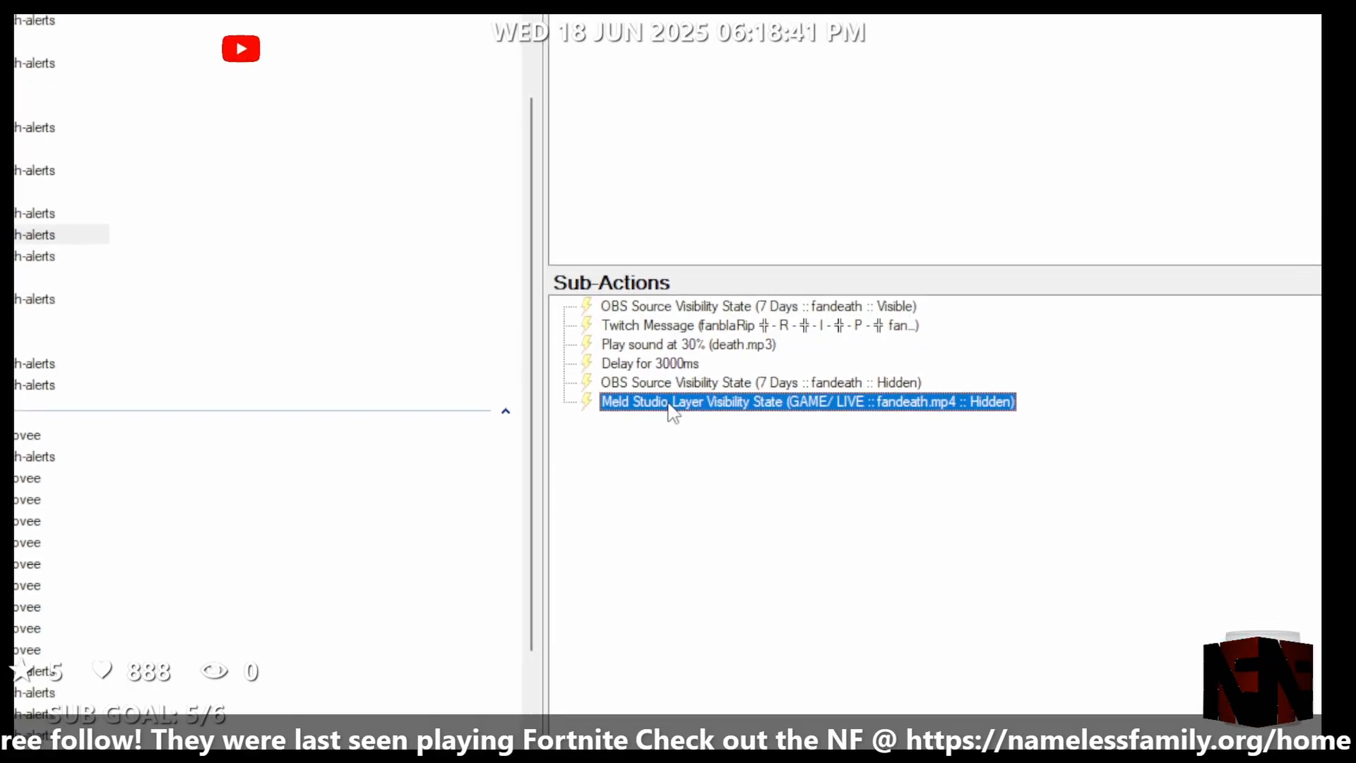
pyautogui.click(677, 422)
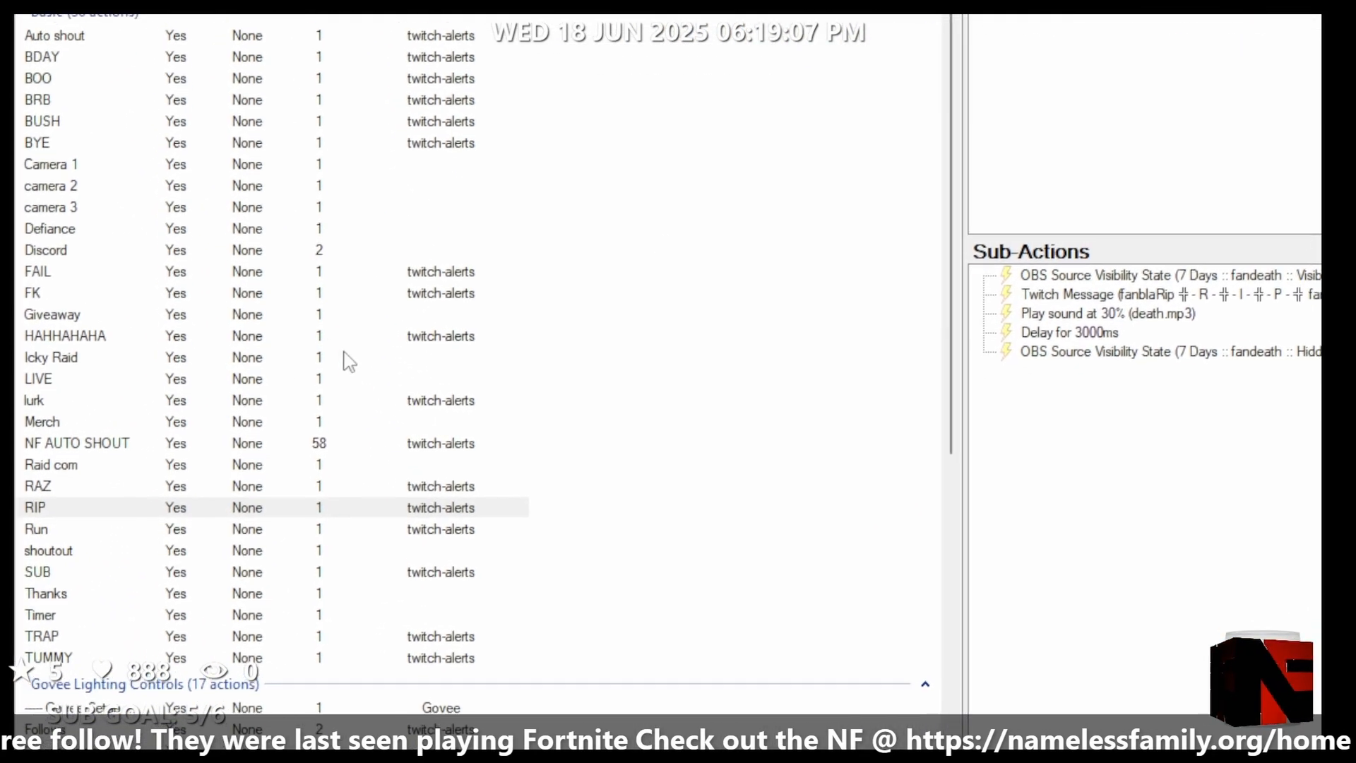
# Step: Add the NF AUTO SHOUT action to an export and check the export options of the included Govee Controls action
pyautogui.click(127, 498)
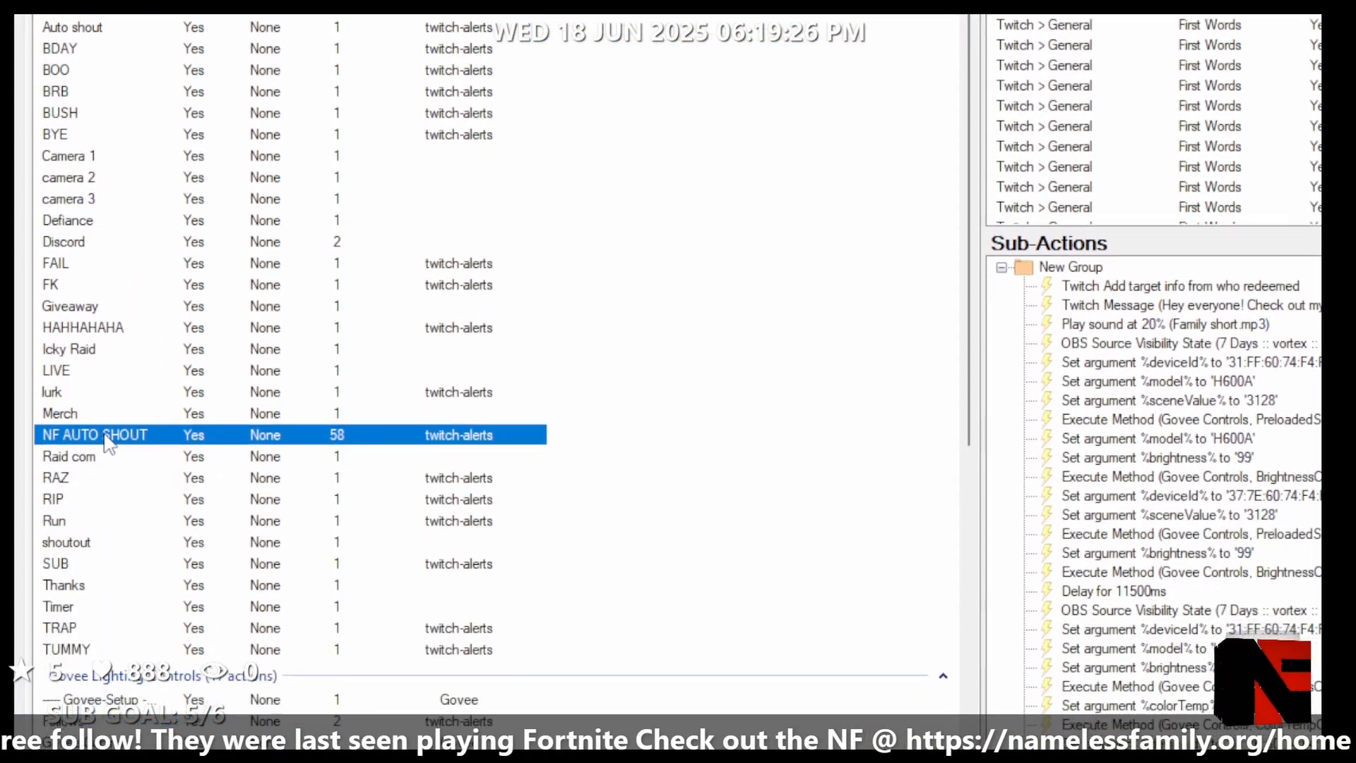
pyautogui.rightClick(106, 511)
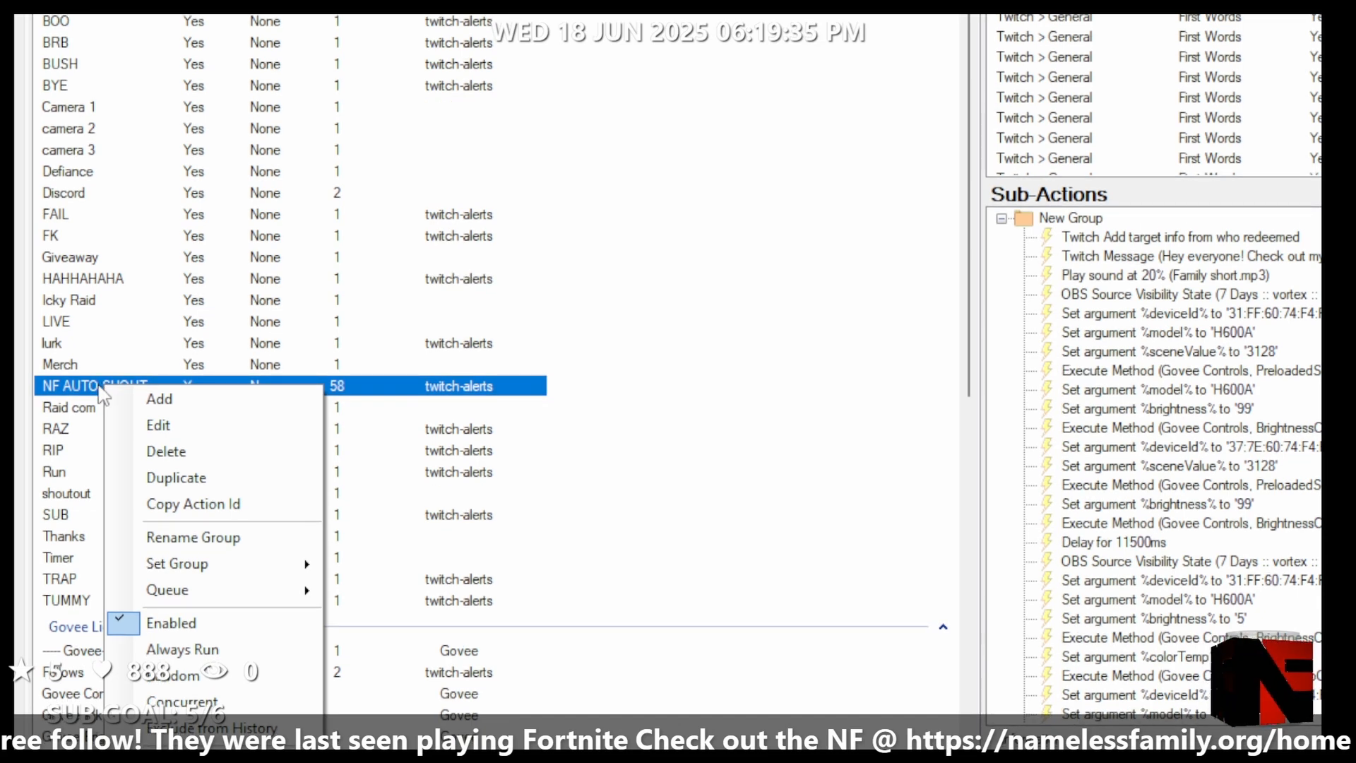
pyautogui.click(226, 760)
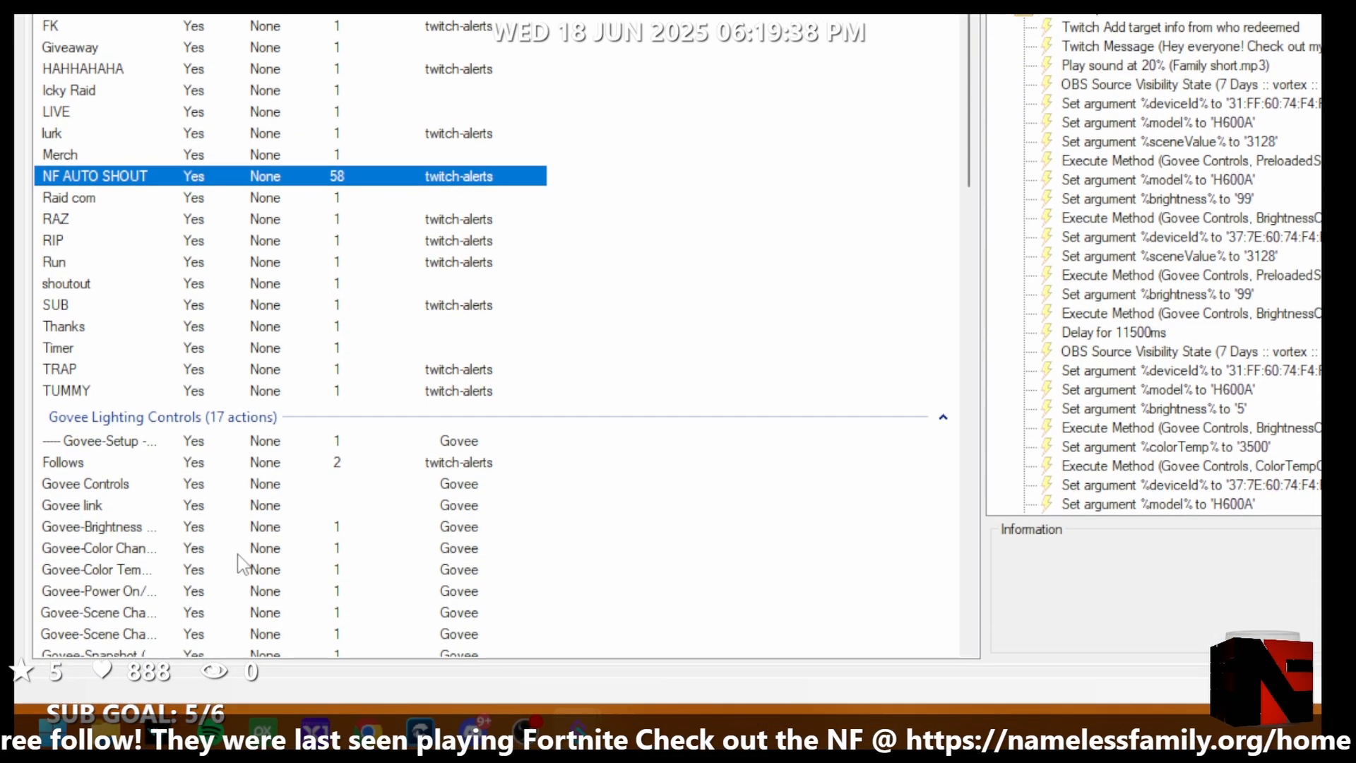
pyautogui.click(684, 286)
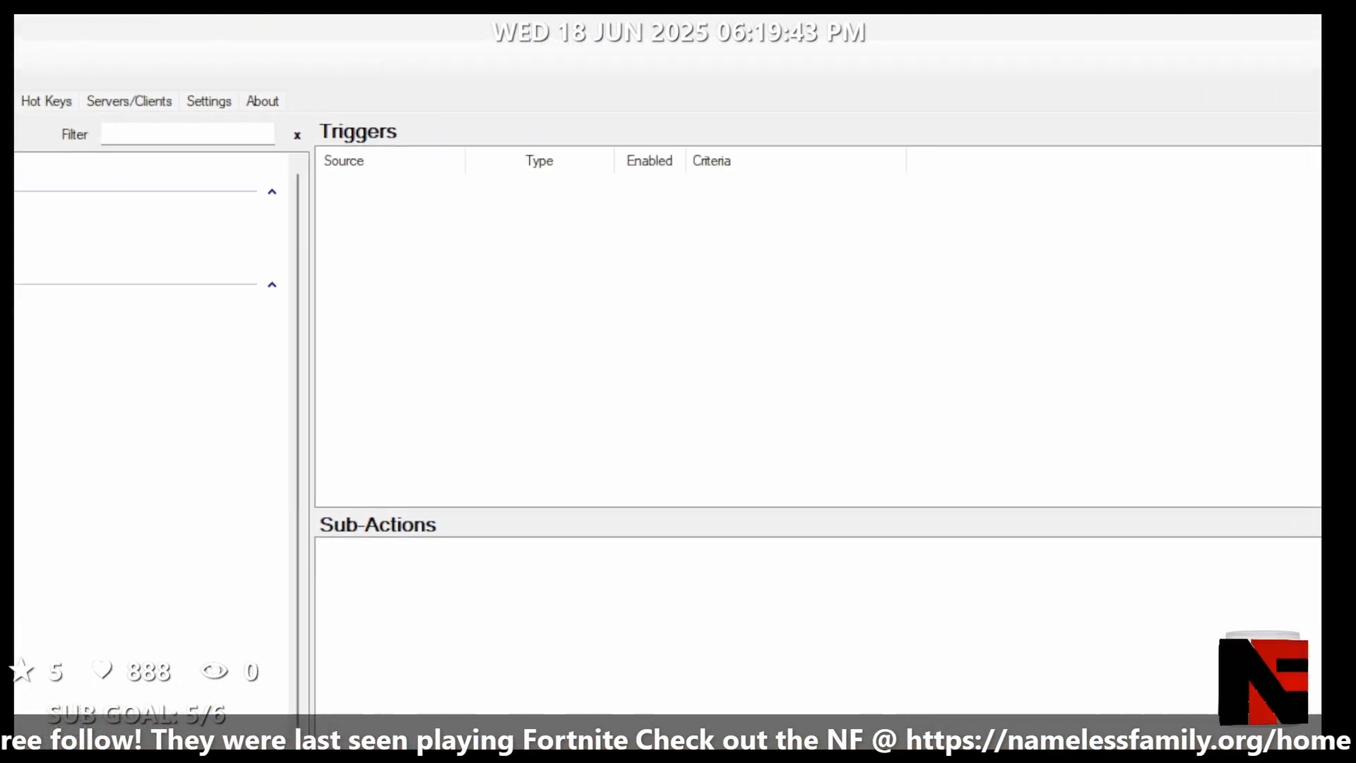
pyautogui.moveTo(738, 17); pyautogui.dragTo(679, 377)
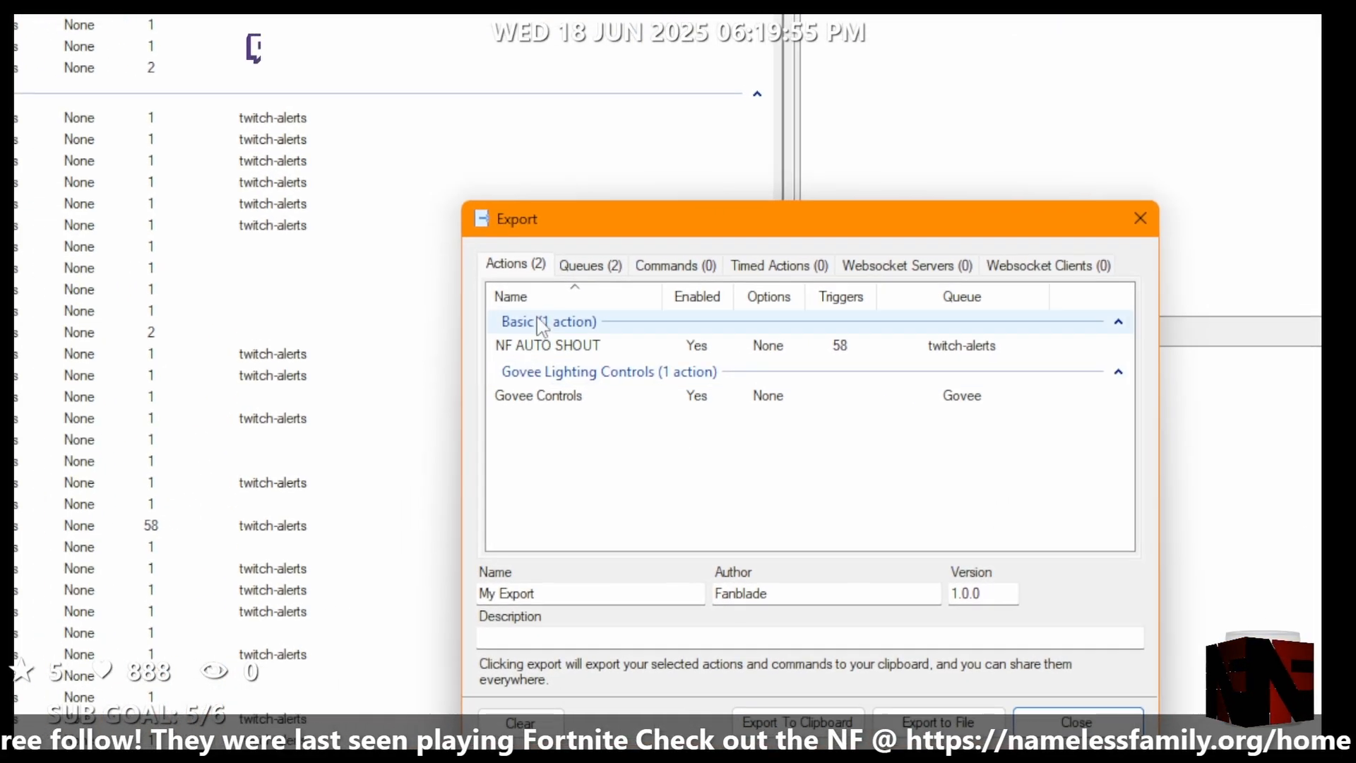
pyautogui.click(565, 395)
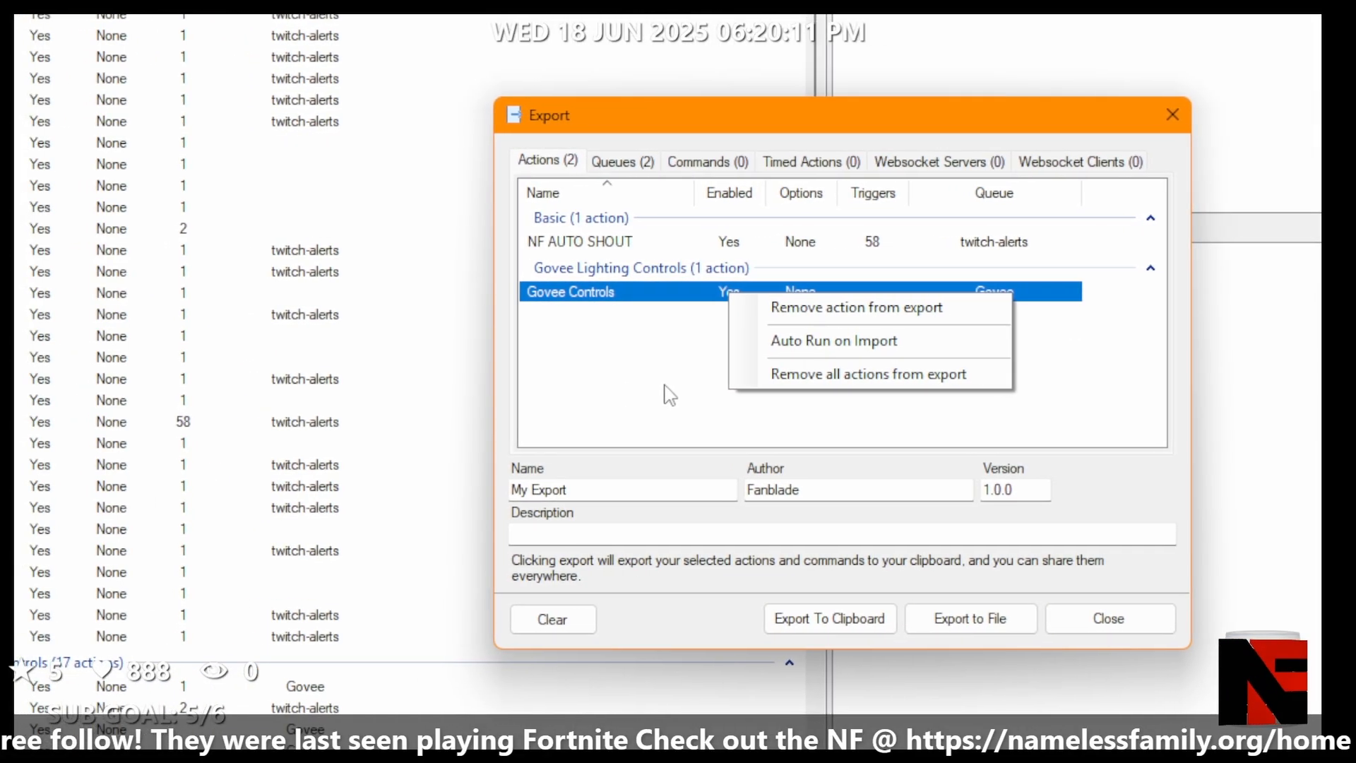
pyautogui.click(639, 394)
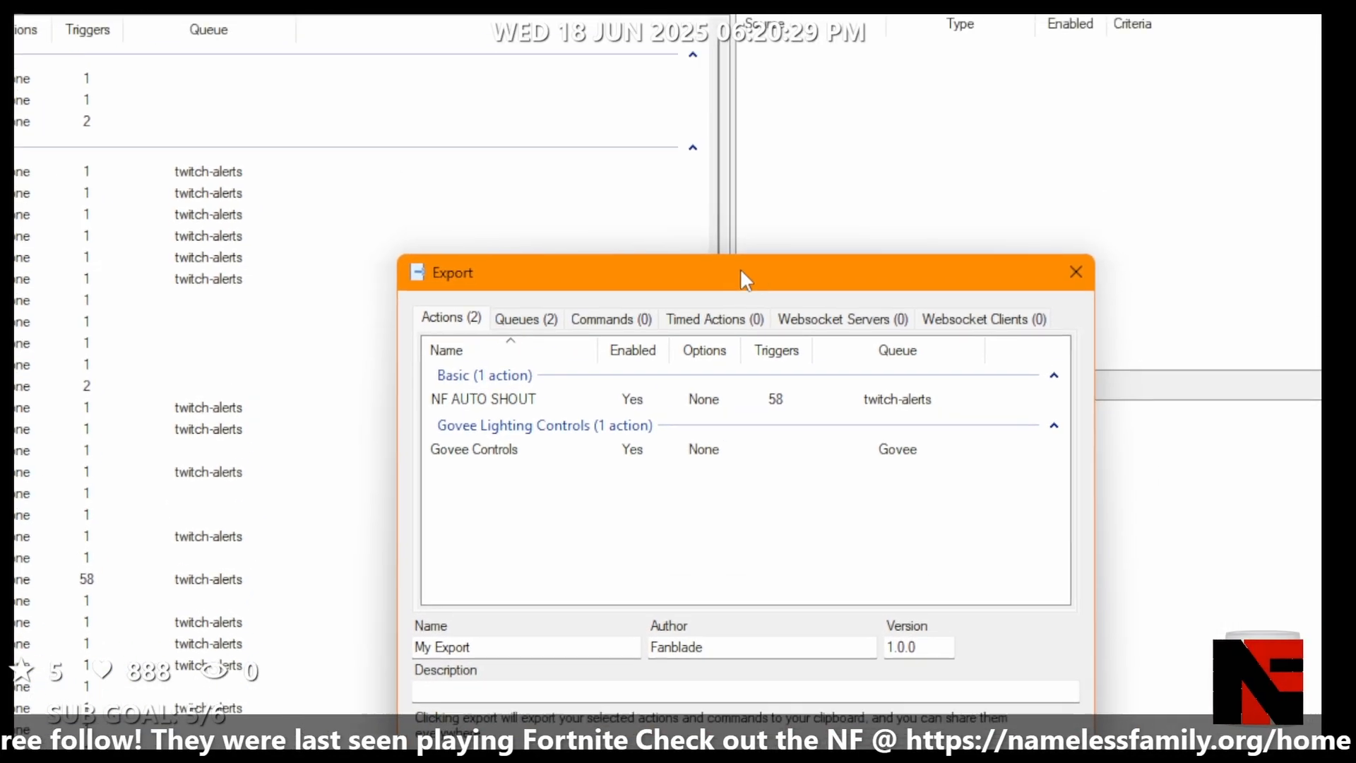
# Step: Export the NF AUTO SHOUT and Govee Controls actions to a desktop file named NF Auto Shout
pyautogui.moveTo(844, 106); pyautogui.dragTo(690, 220)
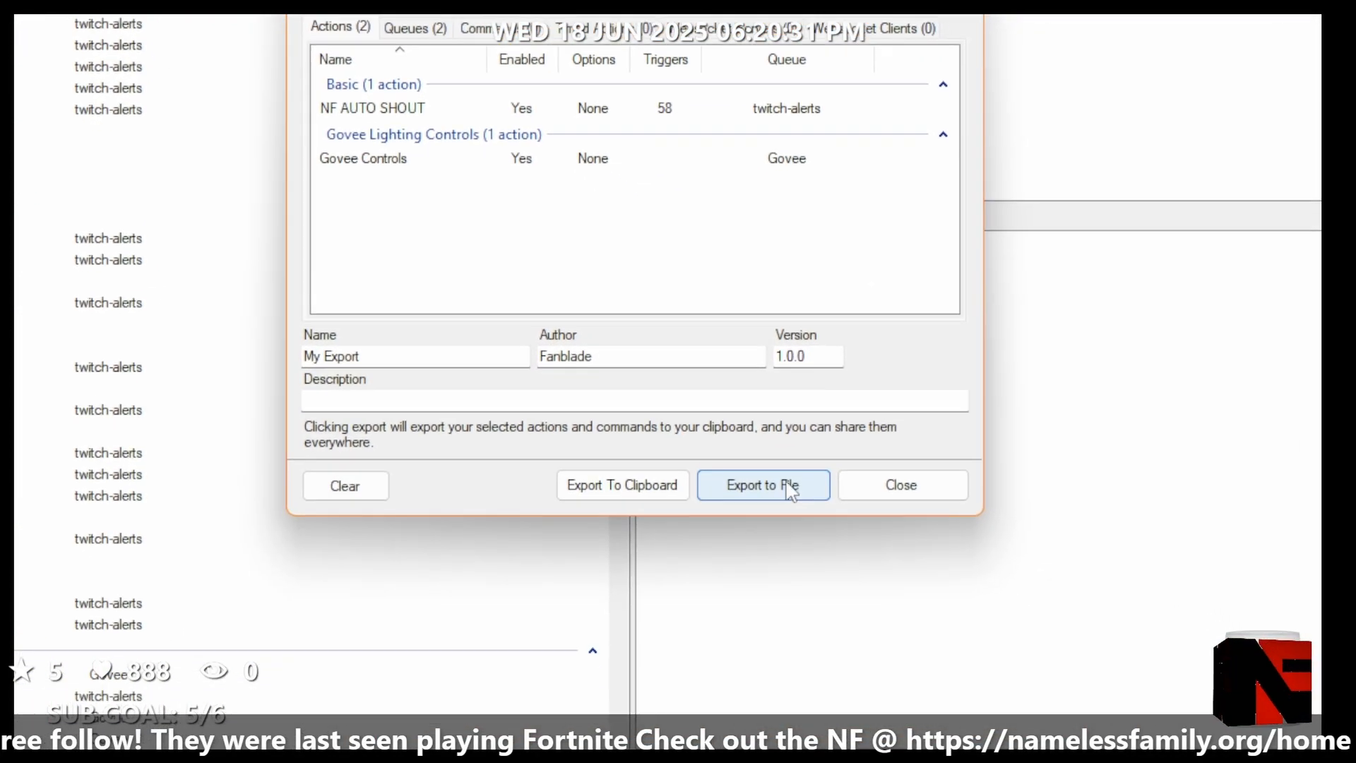
pyautogui.click(827, 738)
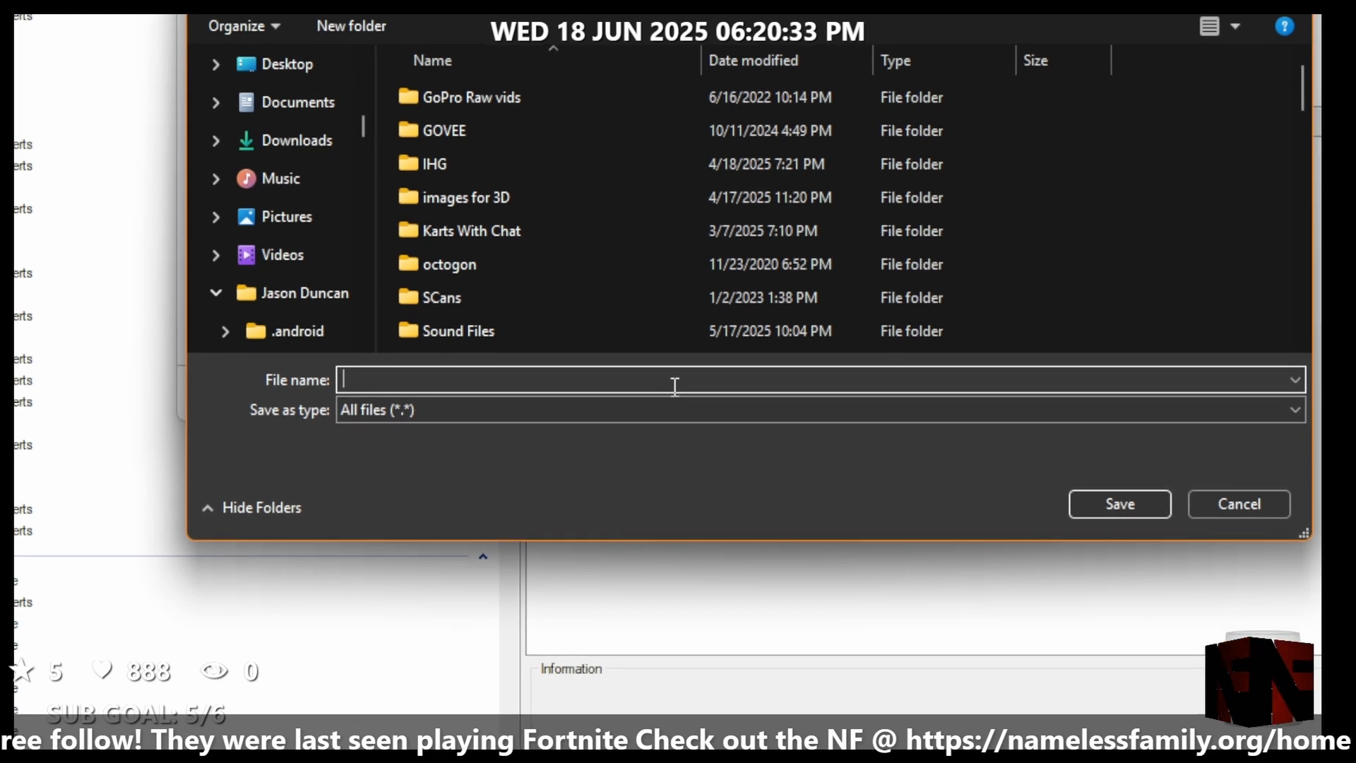
pyautogui.write('NF A')
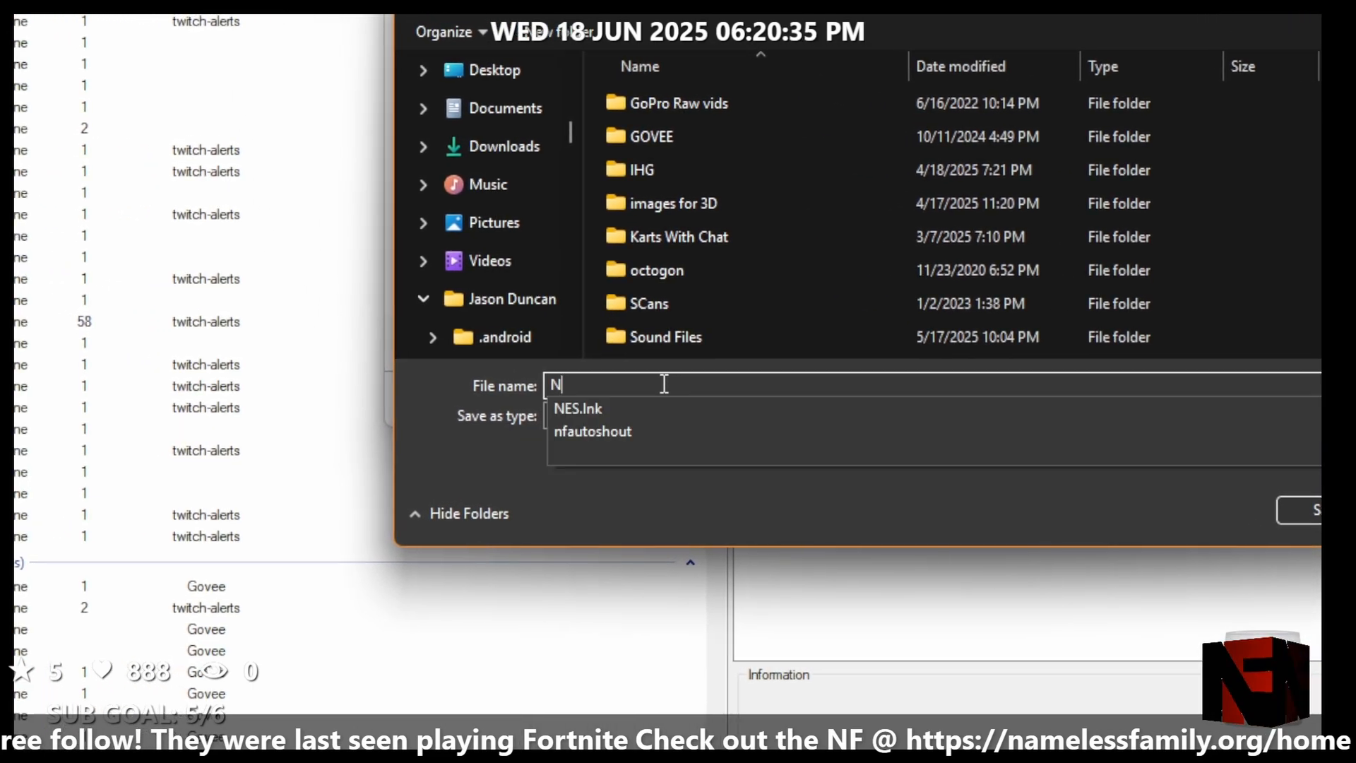
pyautogui.write('uto SD')
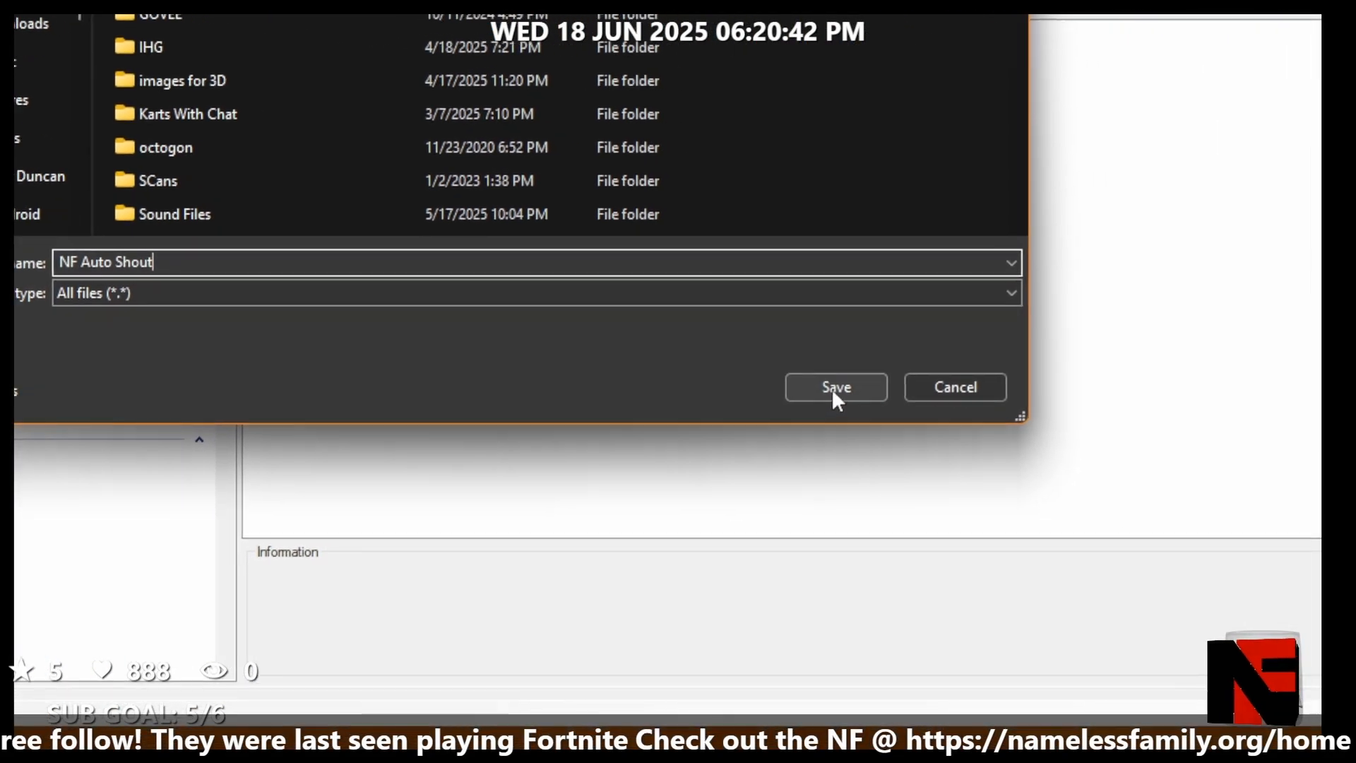
pyautogui.click(833, 392)
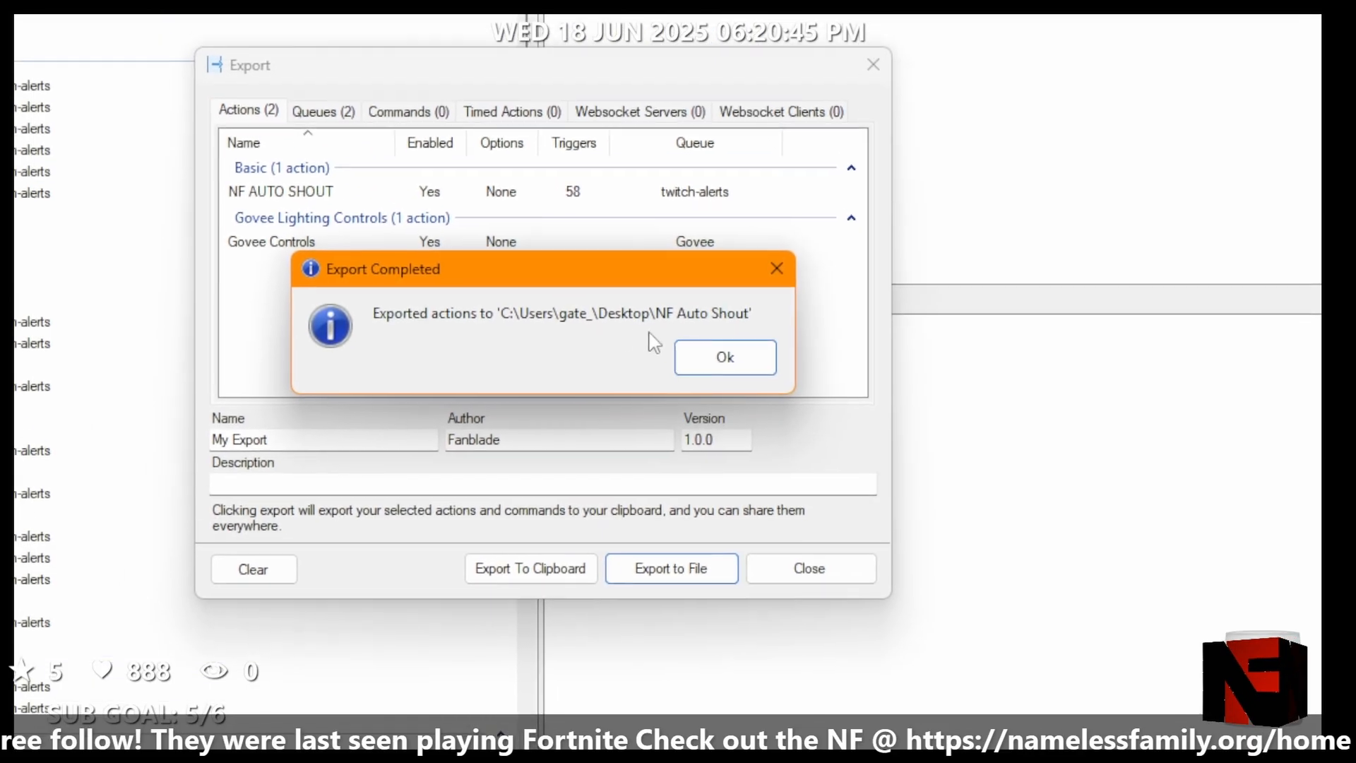
# Step: Clear the completed export's contents and close the export window
pyautogui.click(699, 378)
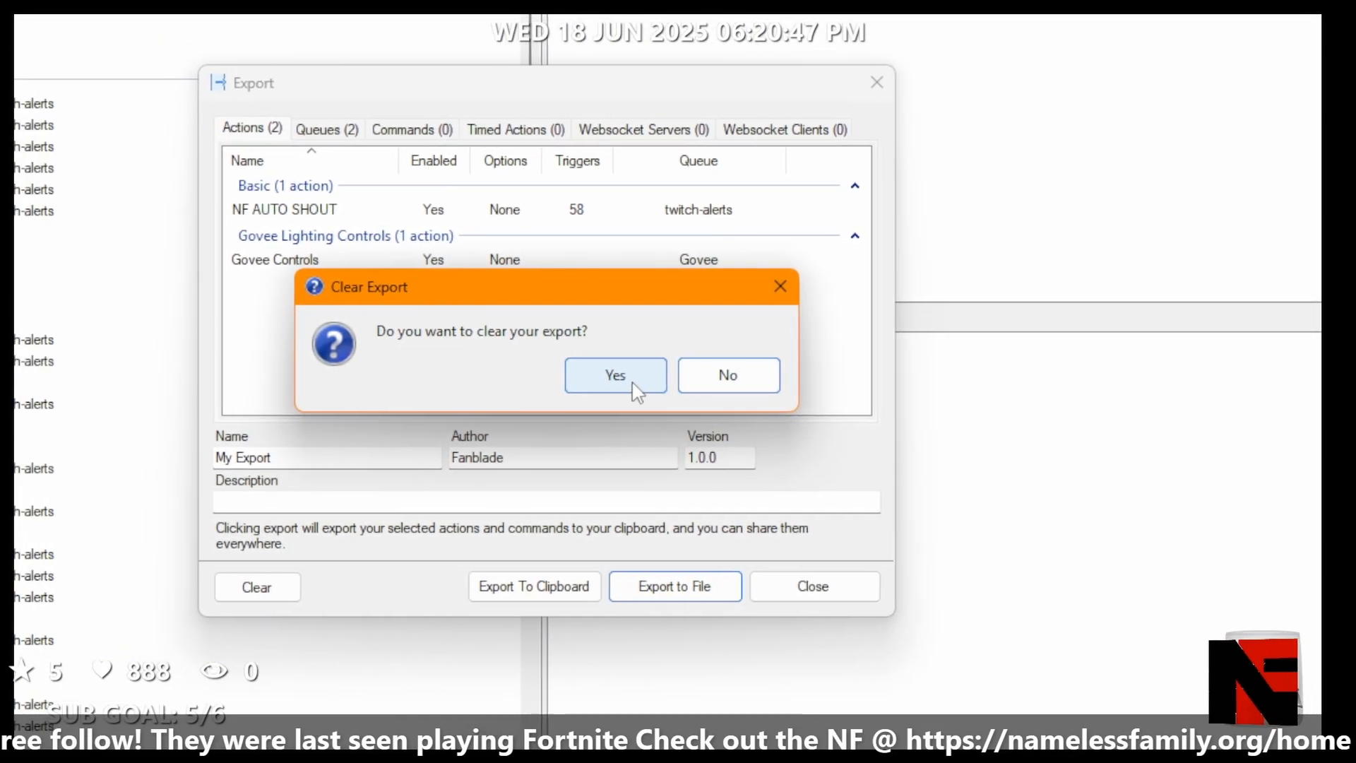
pyautogui.click(574, 378)
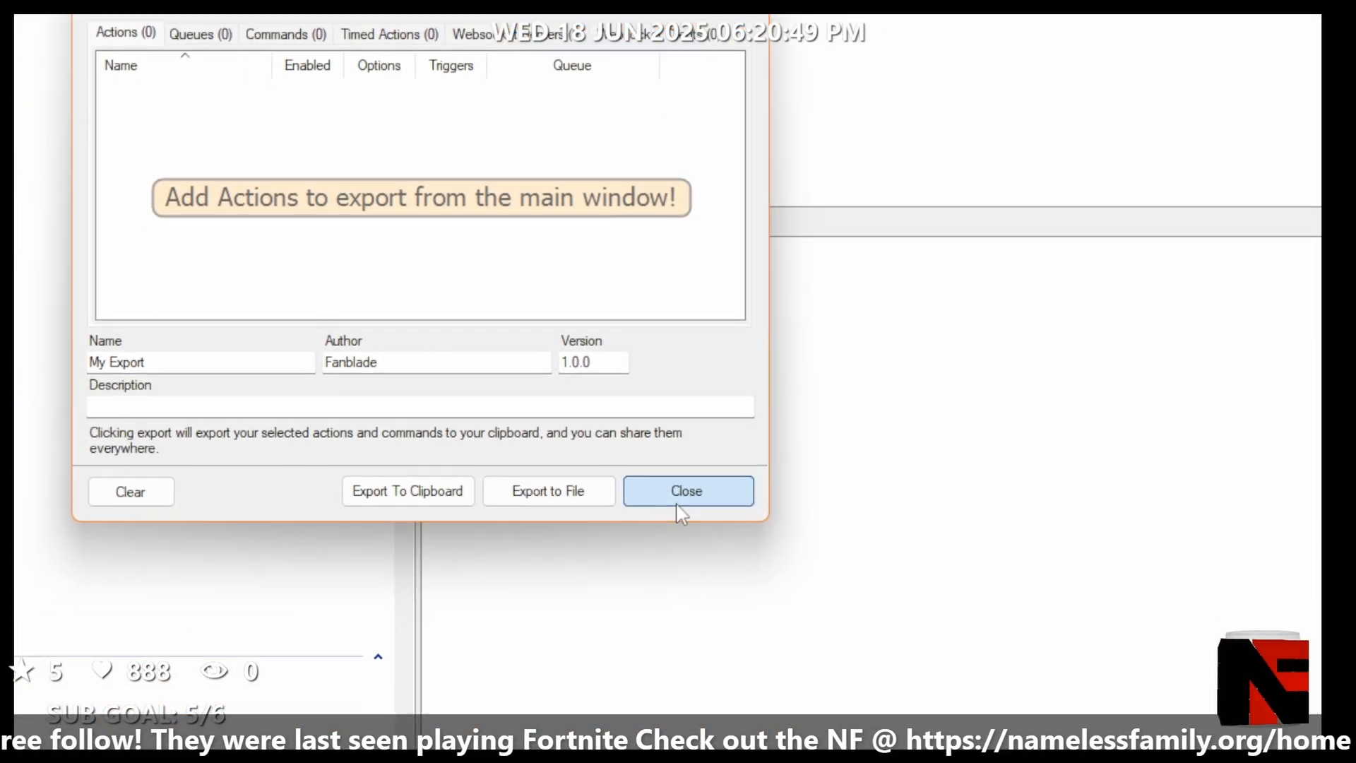
pyautogui.click(836, 587)
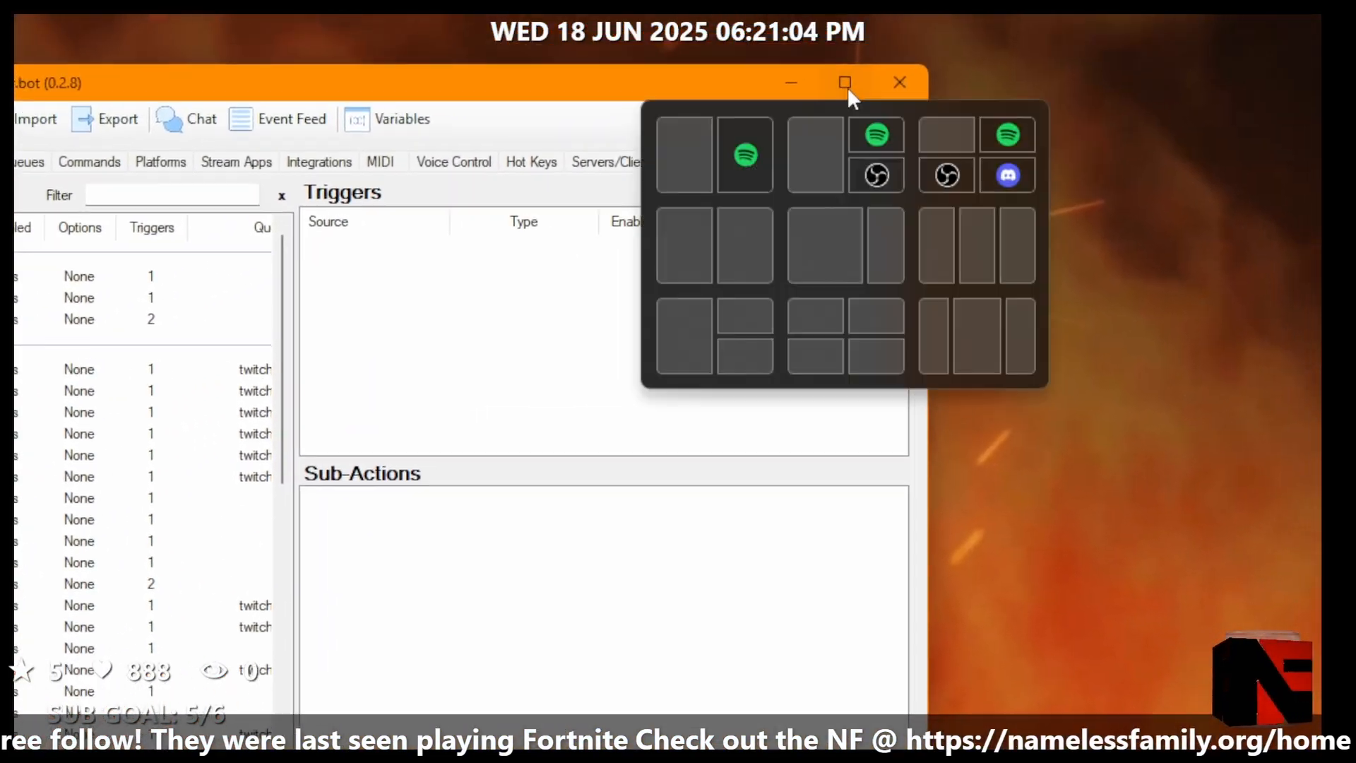
# Step: Maximize the window, open the NF AUTO SHOUT action and examine its OBS vortex visibility and Govee argument sub-actions
pyautogui.click(1028, 23)
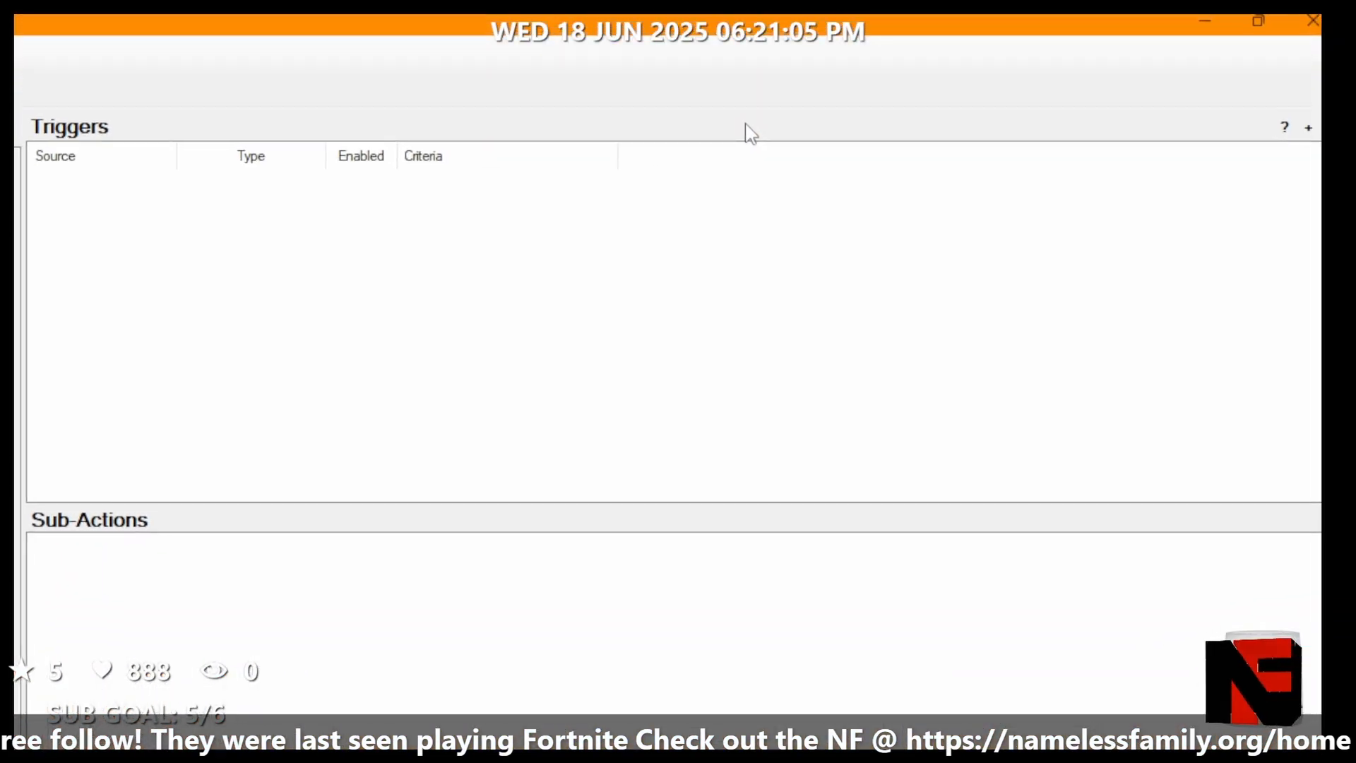
pyautogui.click(48, 429)
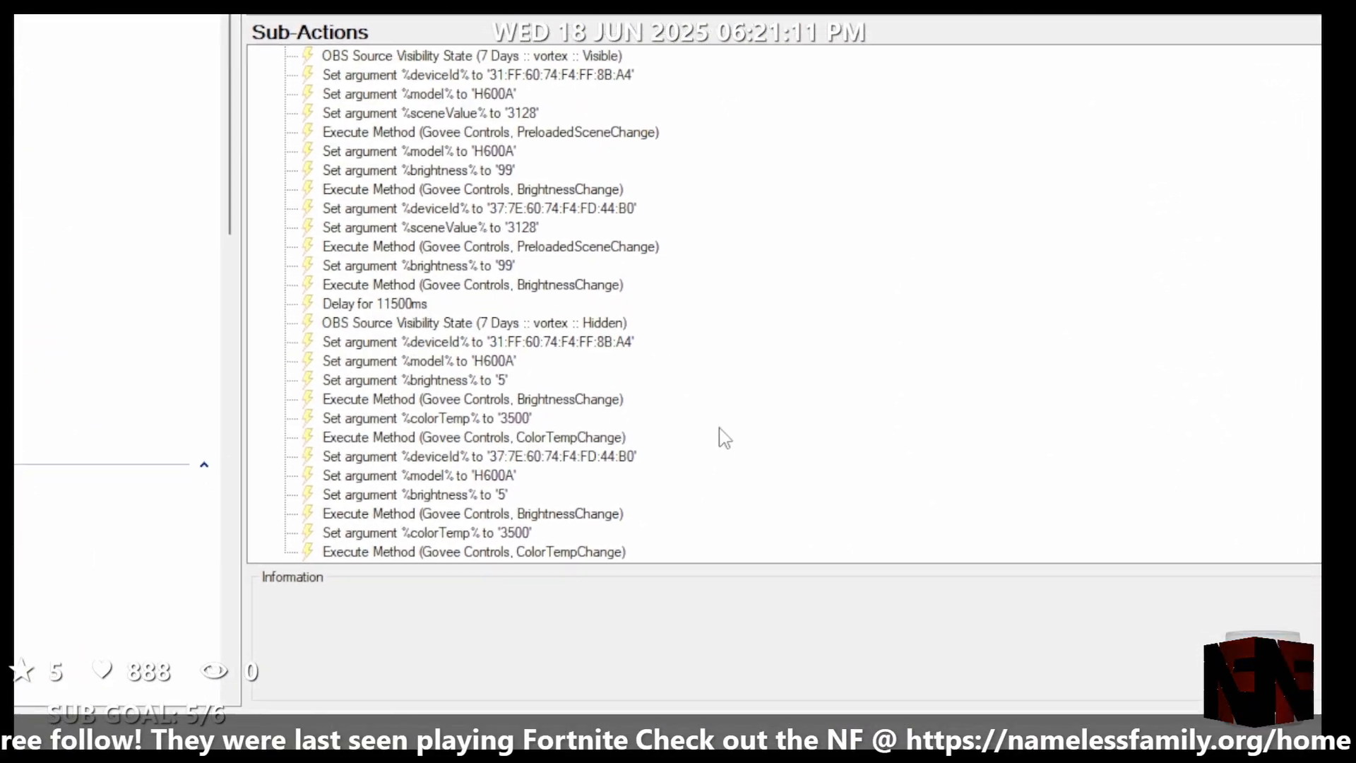
pyautogui.click(305, 116)
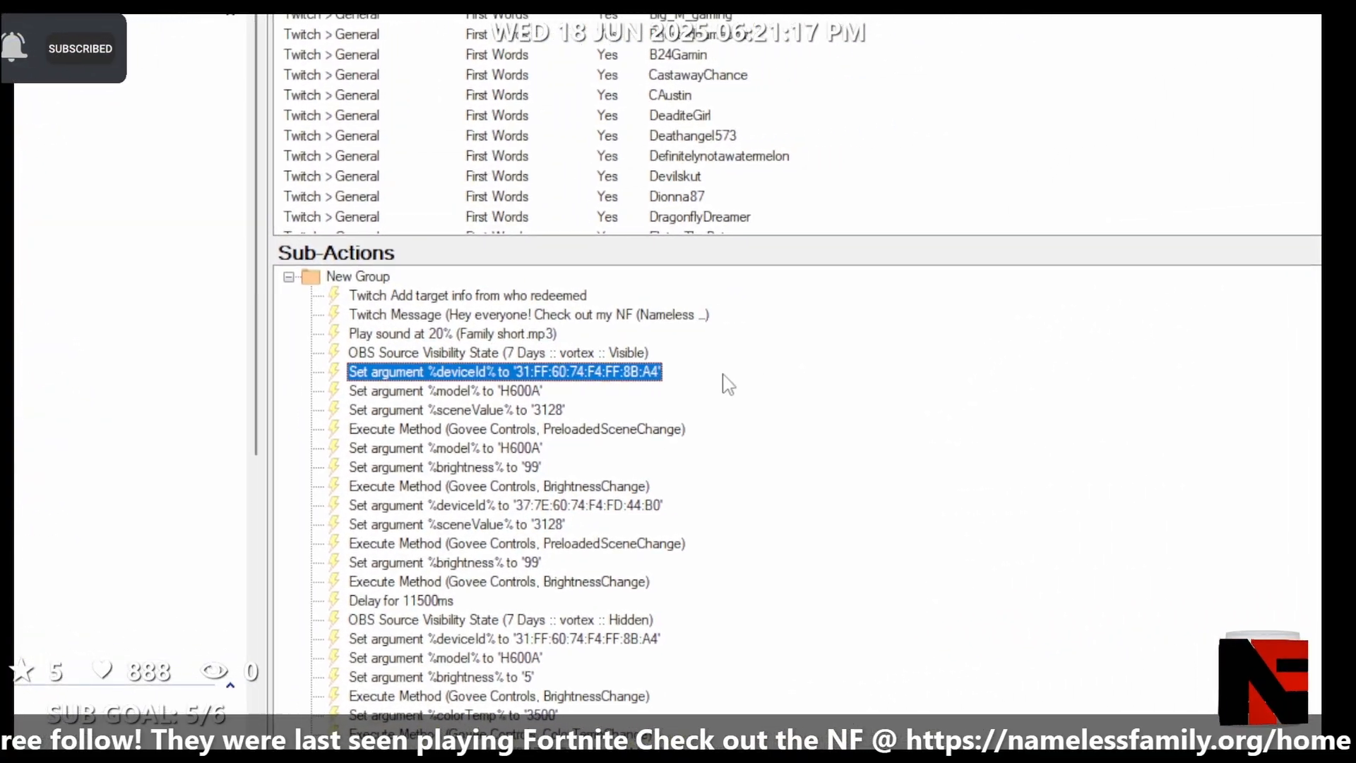
pyautogui.click(530, 346)
pyautogui.click(614, 384)
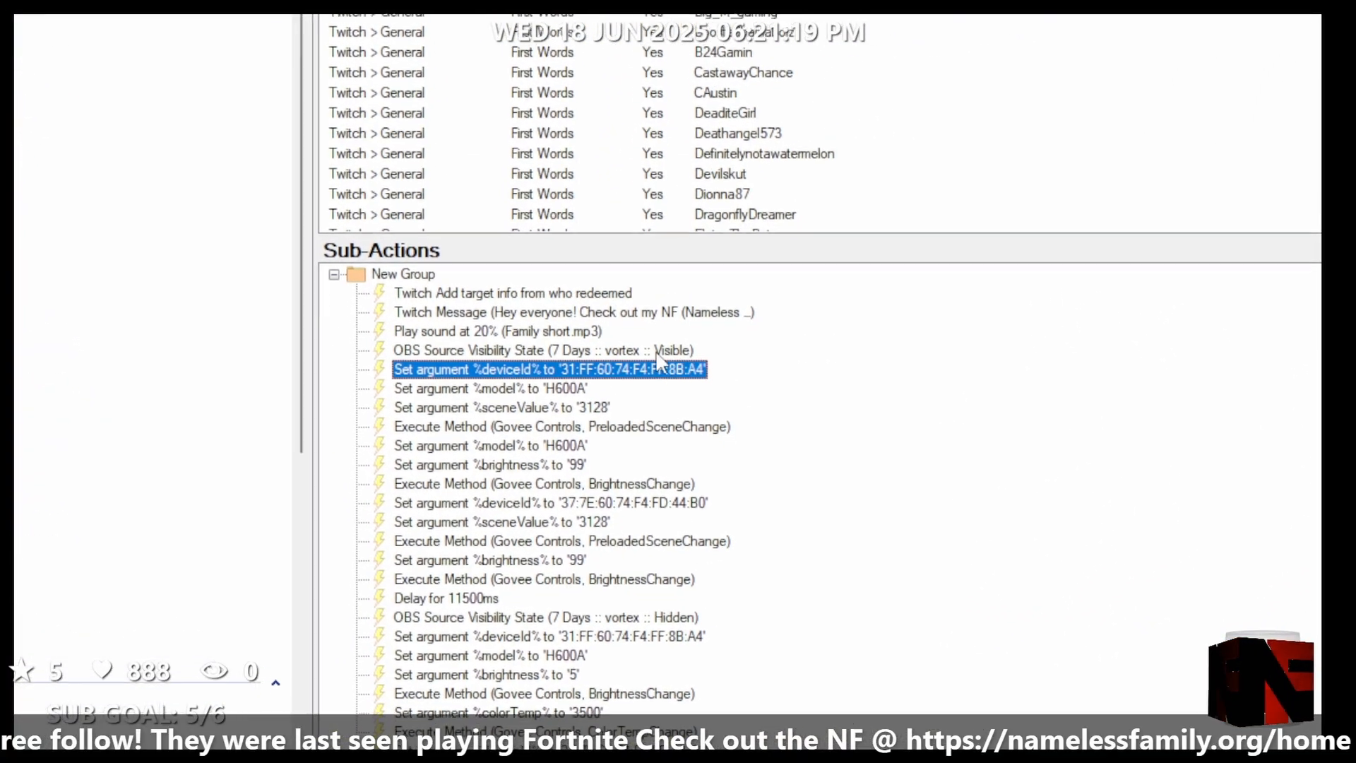
pyautogui.click(612, 365)
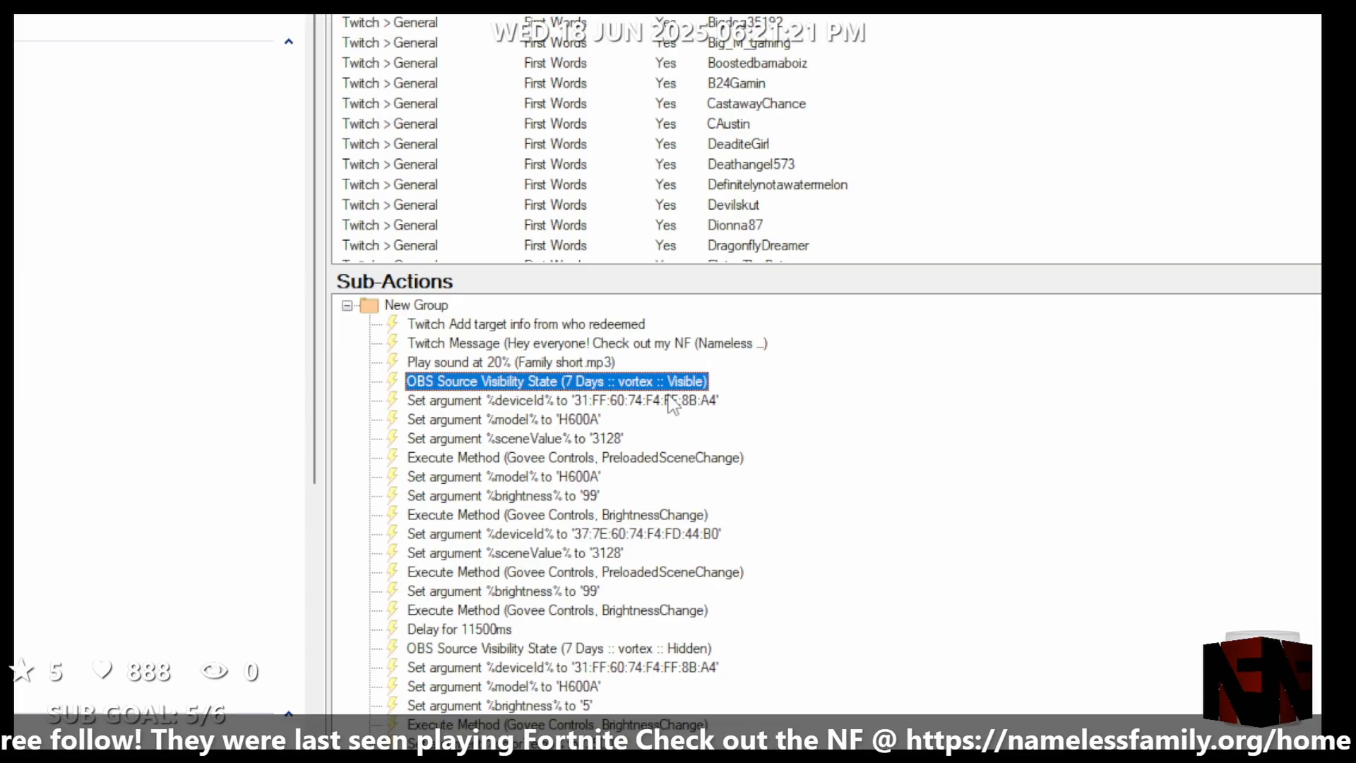
pyautogui.click(672, 399)
pyautogui.click(636, 380)
pyautogui.click(590, 419)
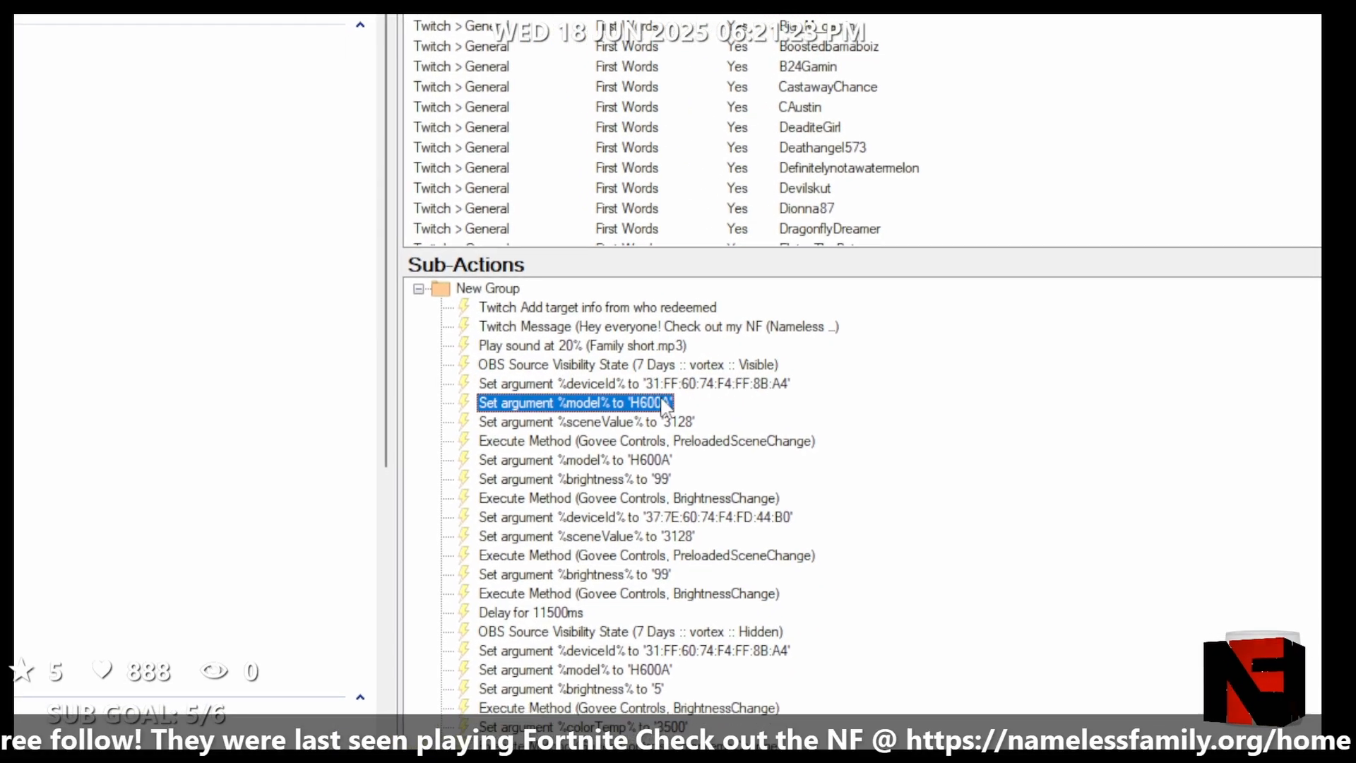
# Step: Delete all NF AUTO SHOUT sub-actions below the Family short.mp3 sound, including the OBS vortex visibility, Govee and delay entries
pyautogui.click(678, 352)
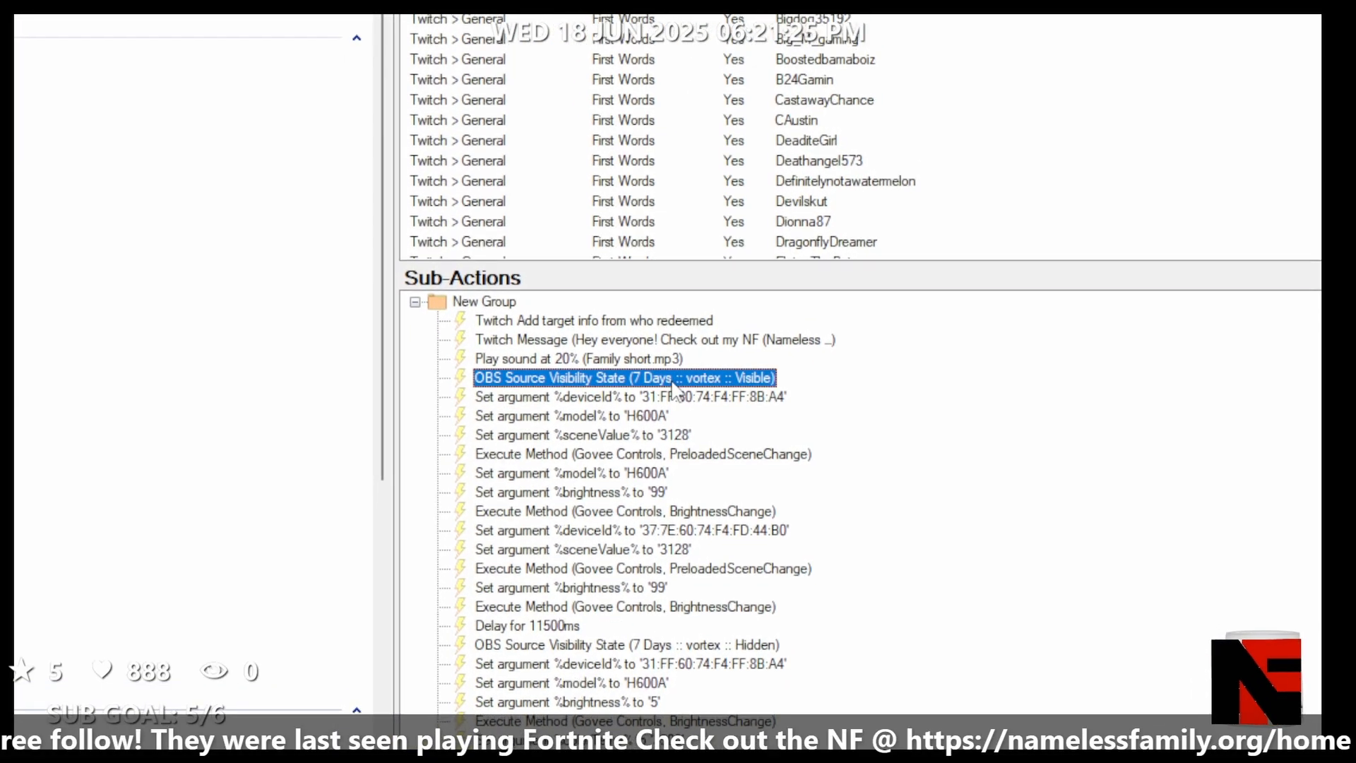
pyautogui.click(664, 413)
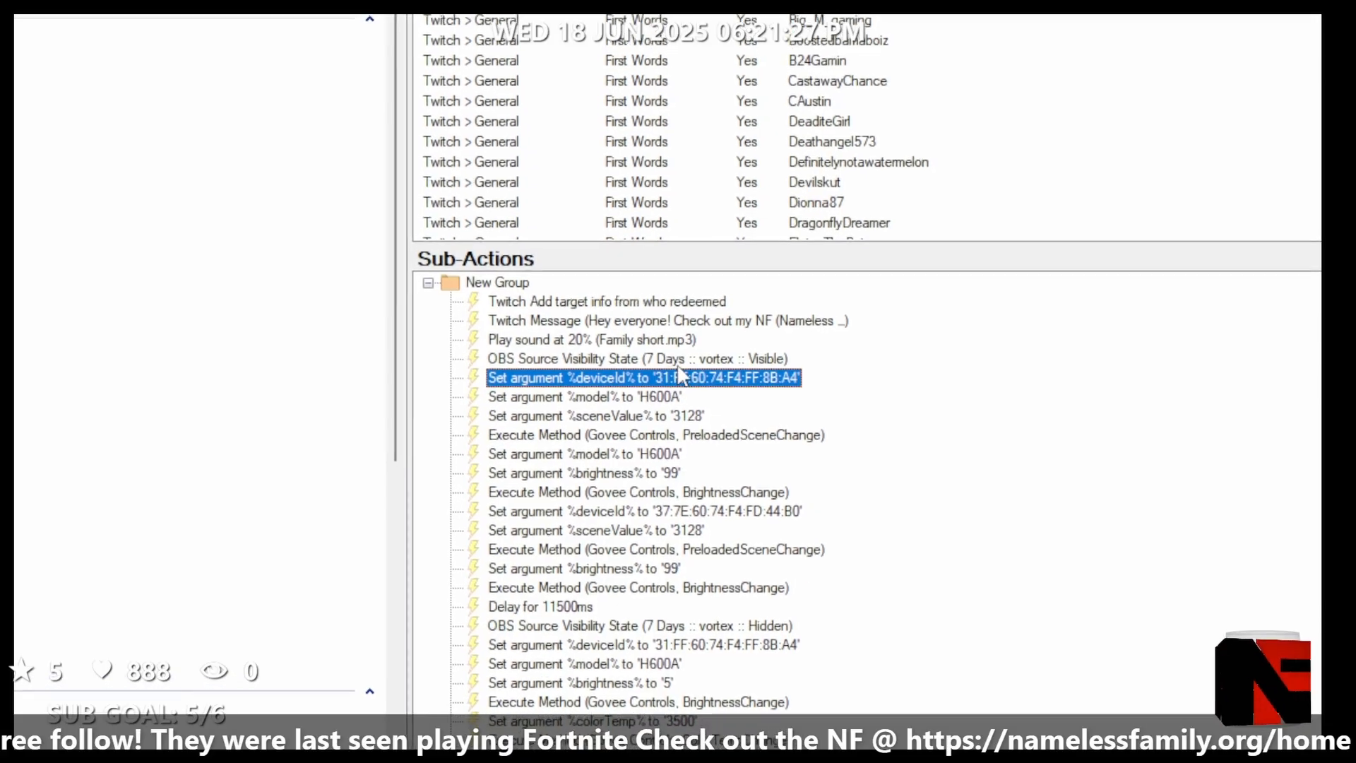
pyautogui.press('Delete')
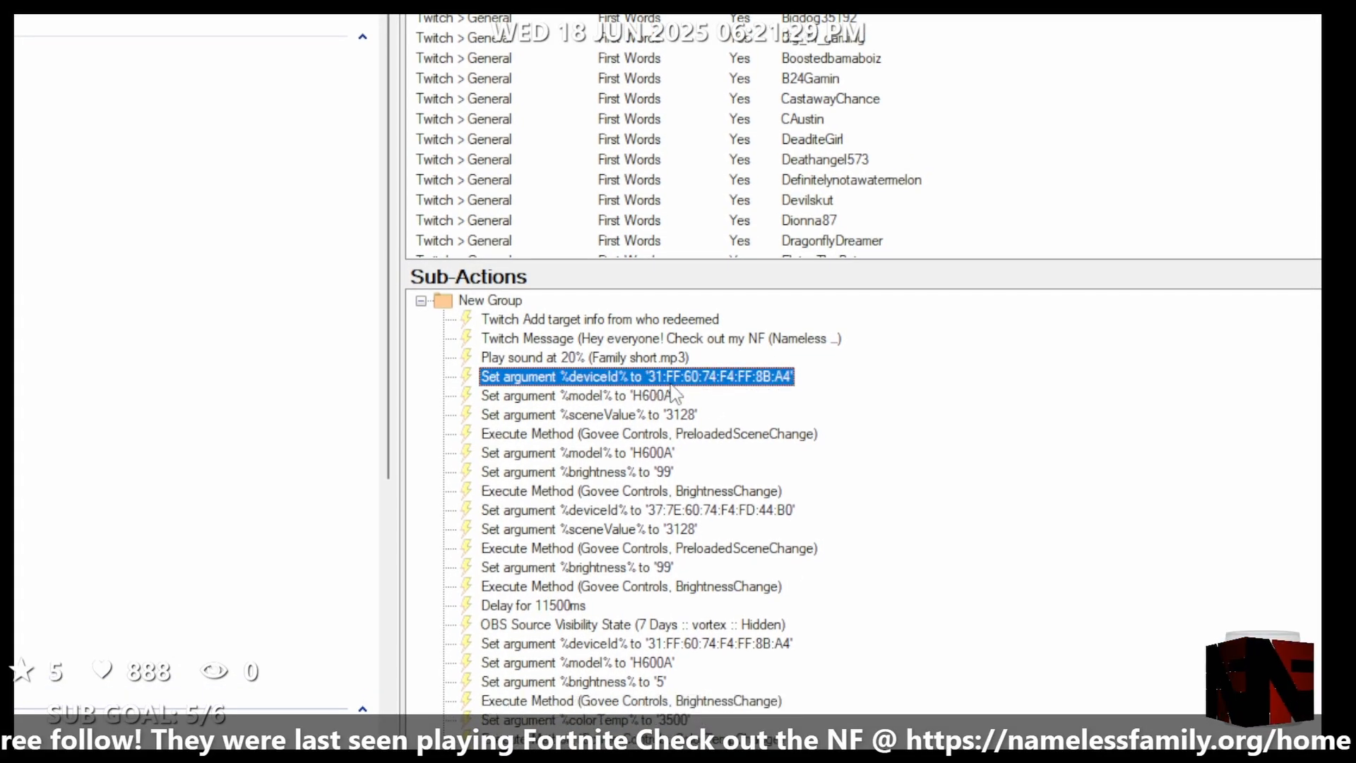
pyautogui.press('Delete')
pyautogui.click(708, 489)
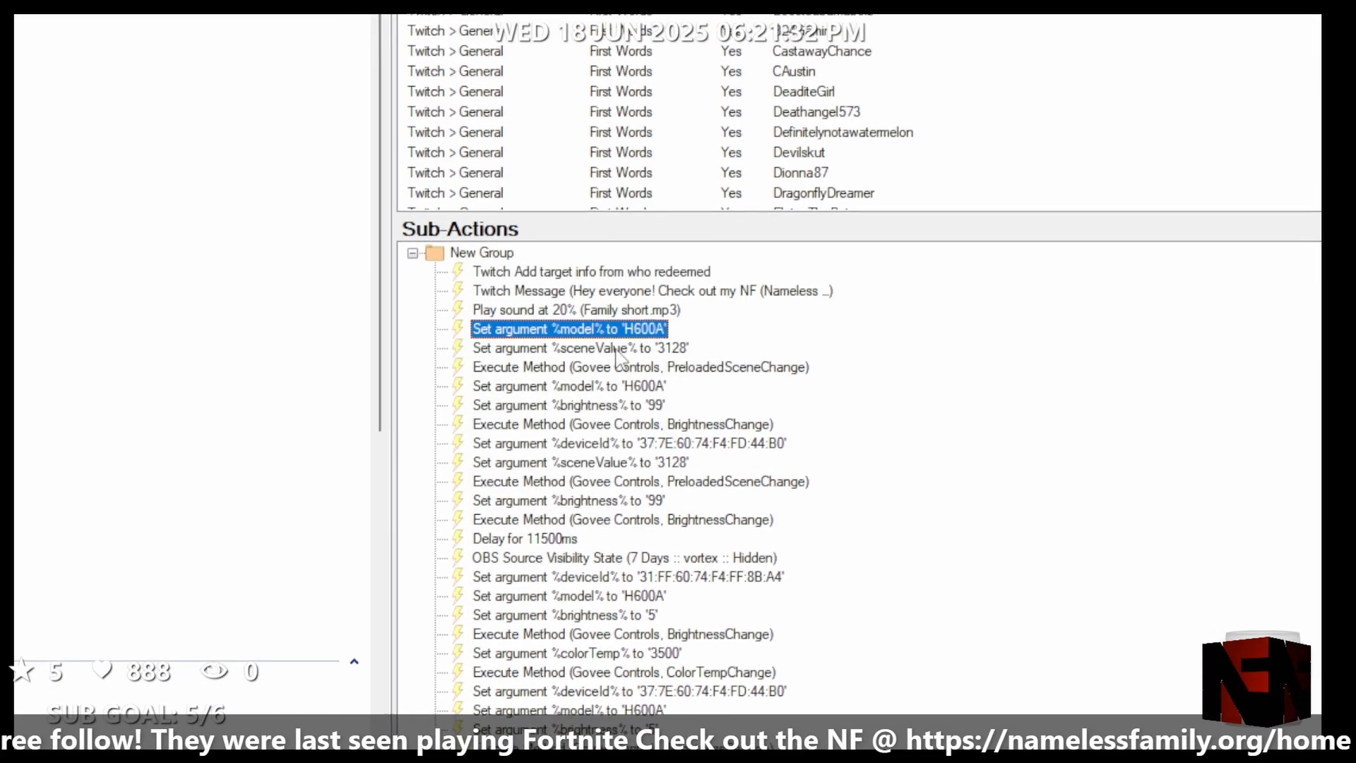
pyautogui.press('Delete')
pyautogui.press('Delete')
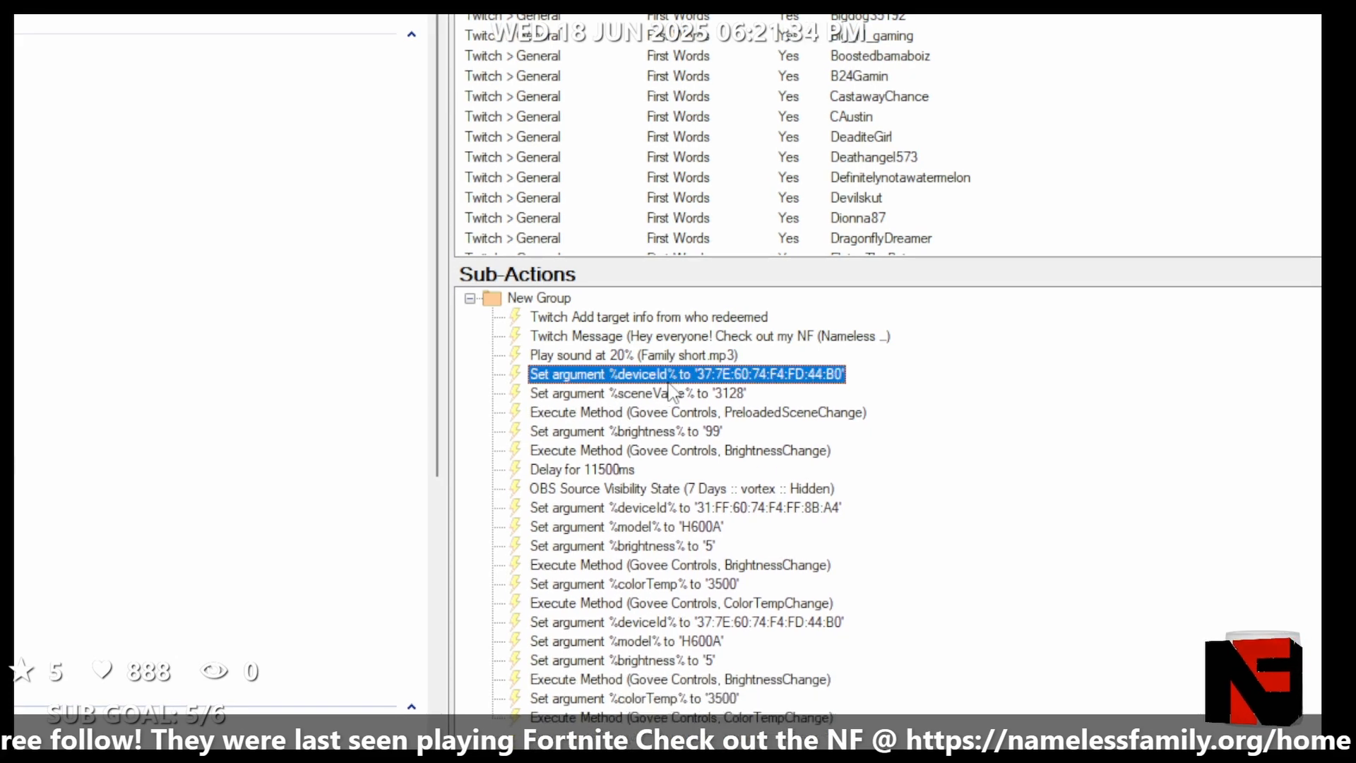
pyautogui.press('Delete')
pyautogui.press('Delete')
pyautogui.press('Delete')
pyautogui.press('Delete')
pyautogui.press('Delete')
pyautogui.press('Delete')
pyautogui.press('Delete')
pyautogui.press('Delete')
pyautogui.press('Delete')
pyautogui.press('Delete')
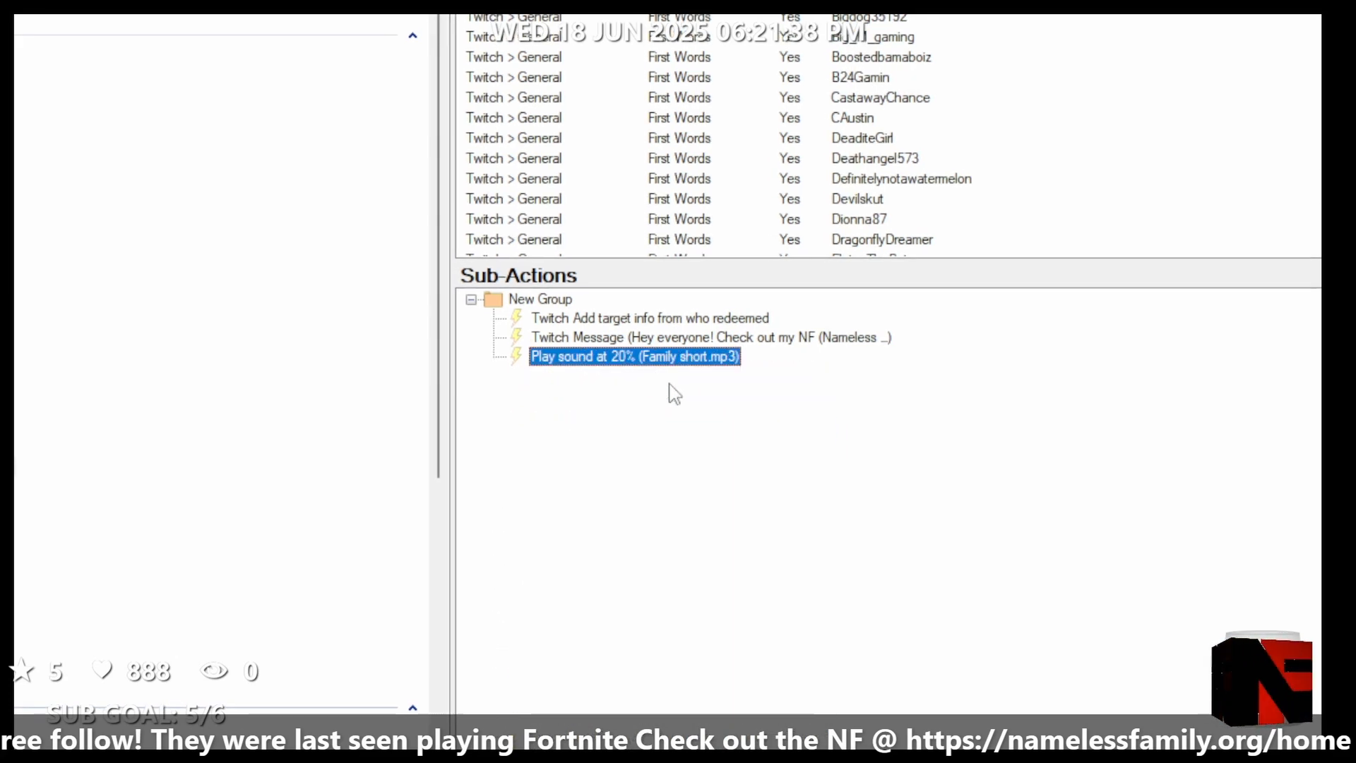
# Step: Open the Twitch Message sub-action and review its shout-out text, the %user% and %game% variables and the bot account options
pyautogui.click(687, 438)
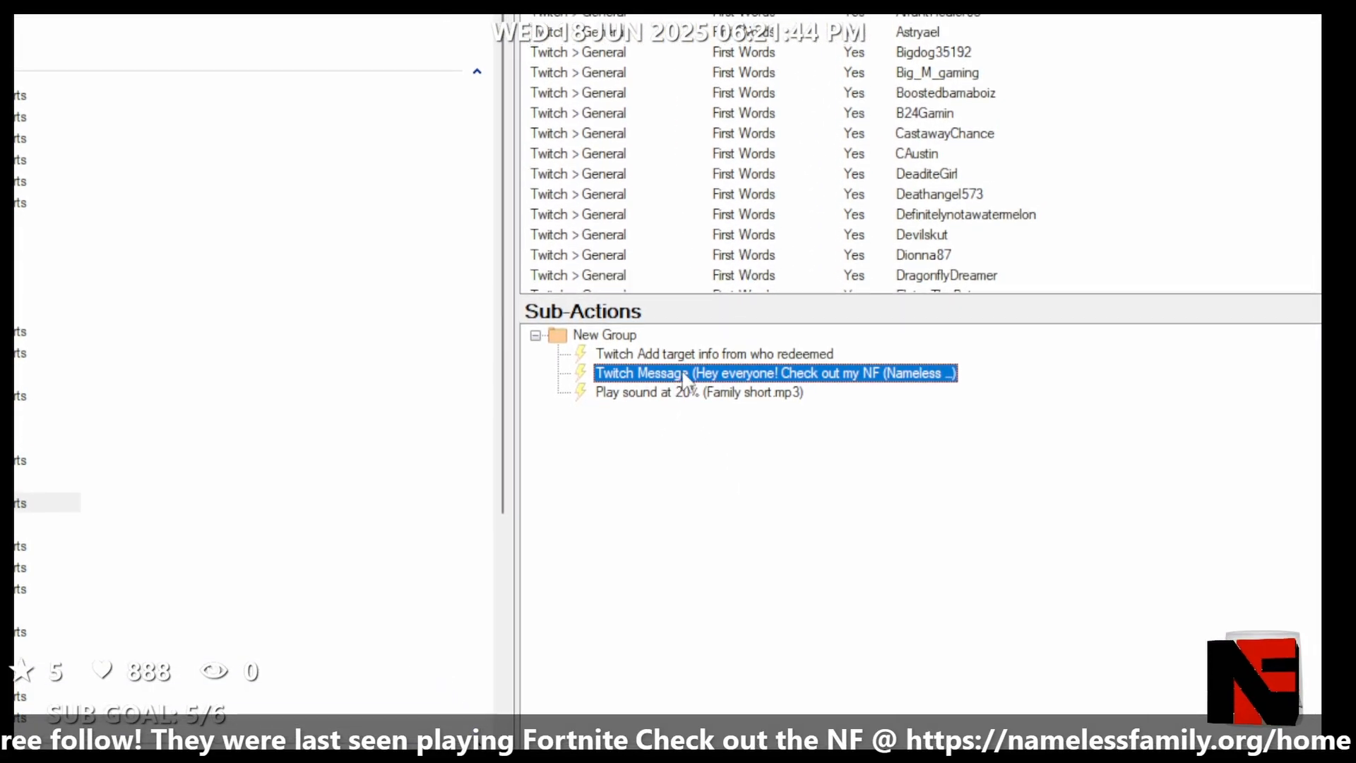
pyautogui.doubleClick(679, 382)
pyautogui.click(661, 463)
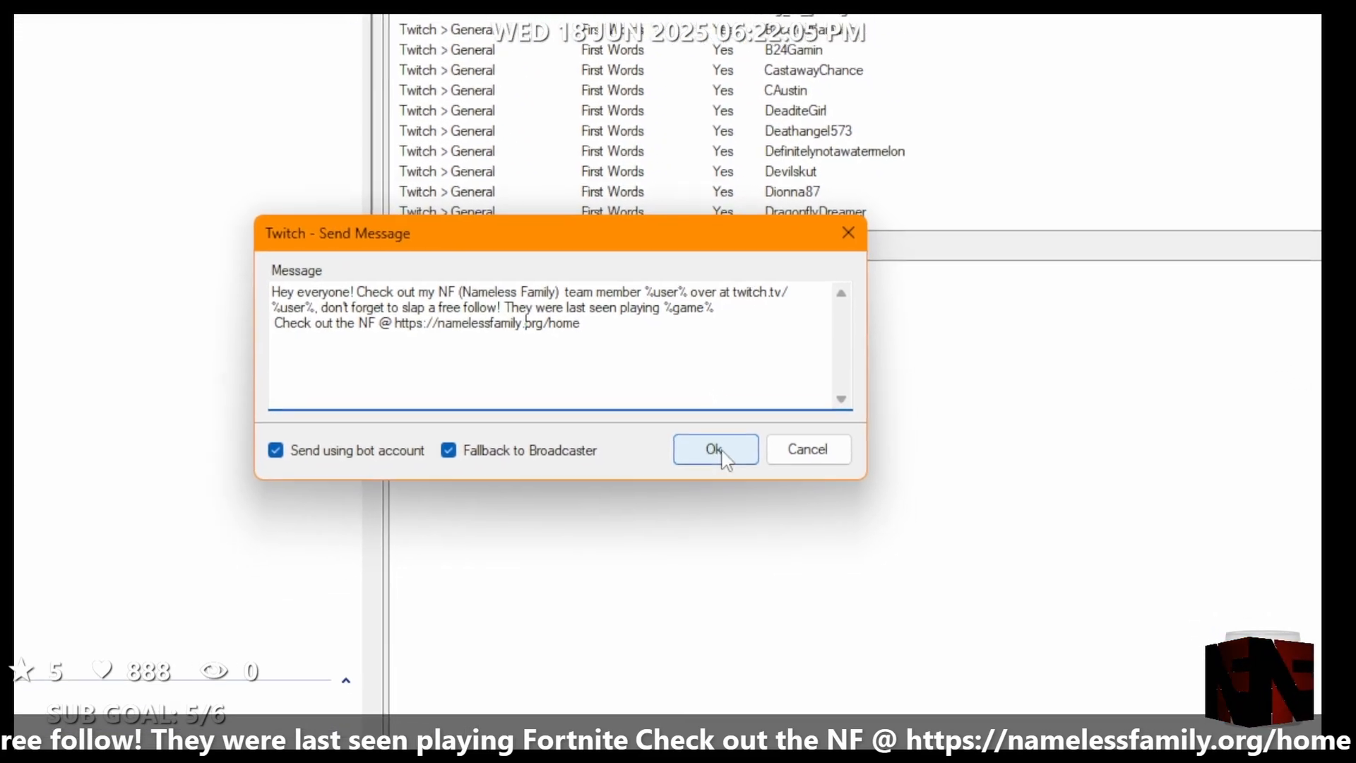
pyautogui.click(722, 452)
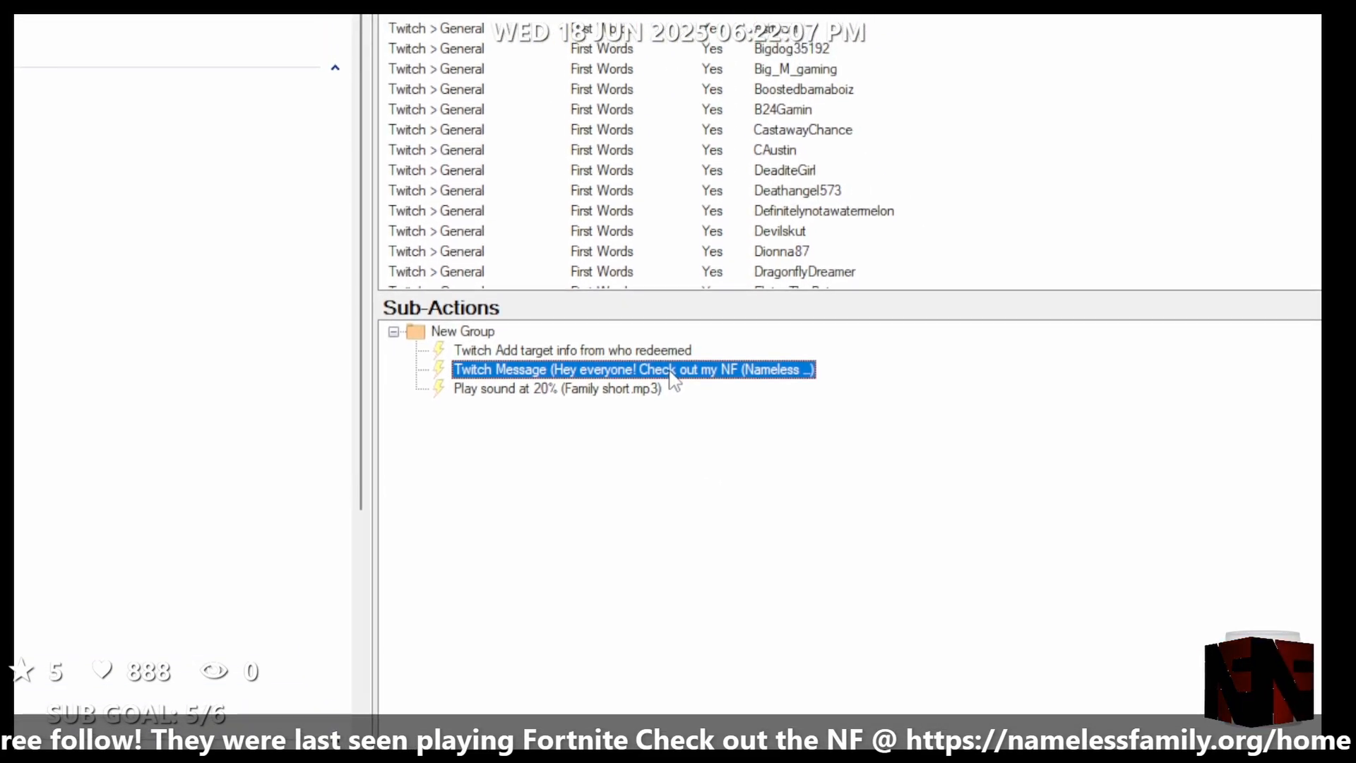
pyautogui.doubleClick(668, 351)
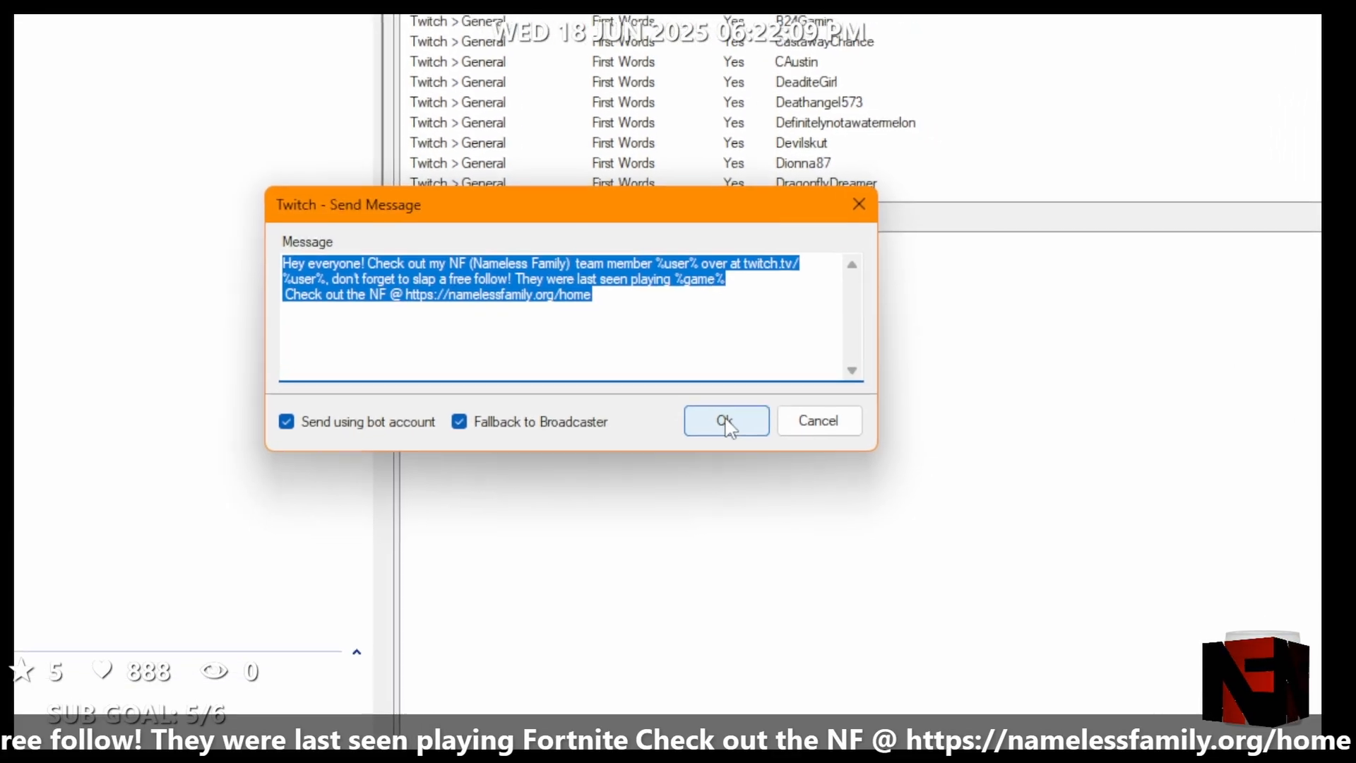
pyautogui.click(806, 468)
# Step: Open the Family short.mp3 Play Sound sub-action and examine its sound file selection and volume settings
pyautogui.doubleClick(593, 342)
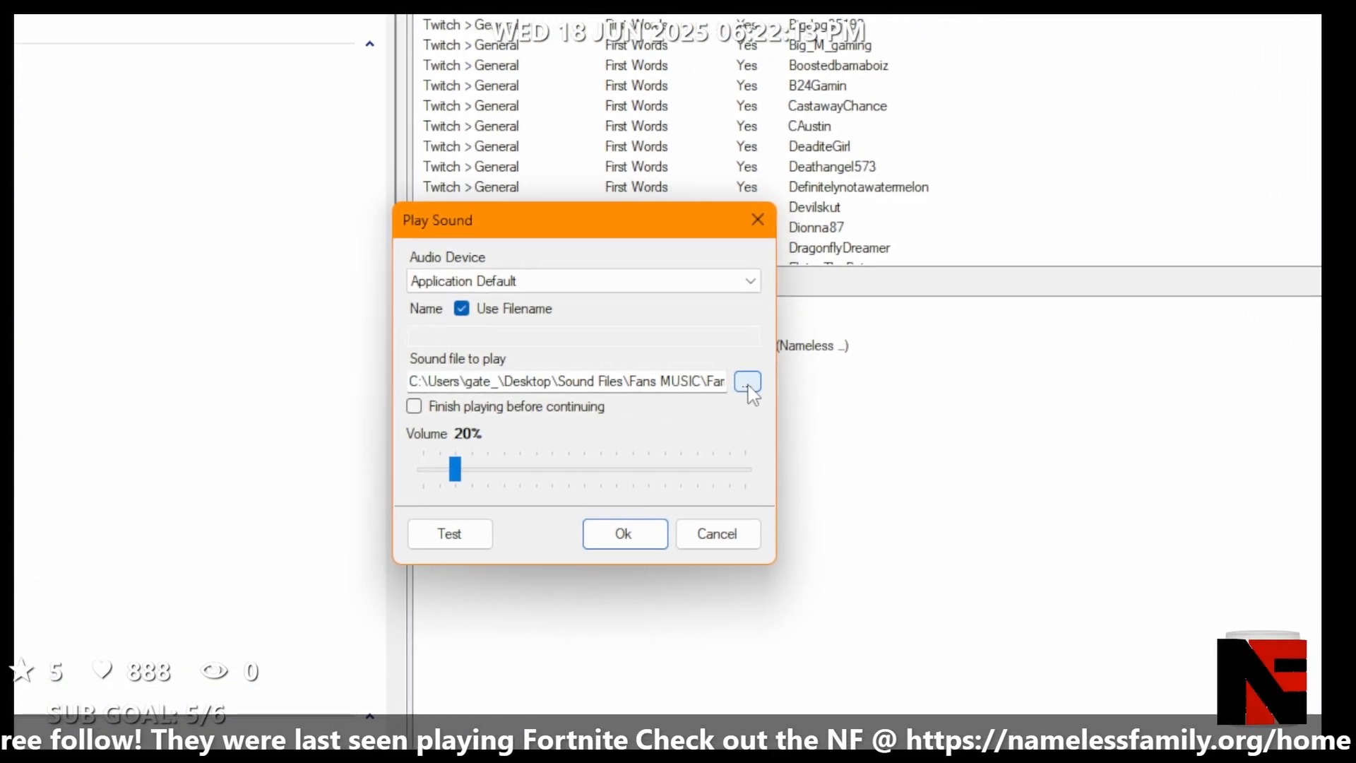
pyautogui.click(858, 389)
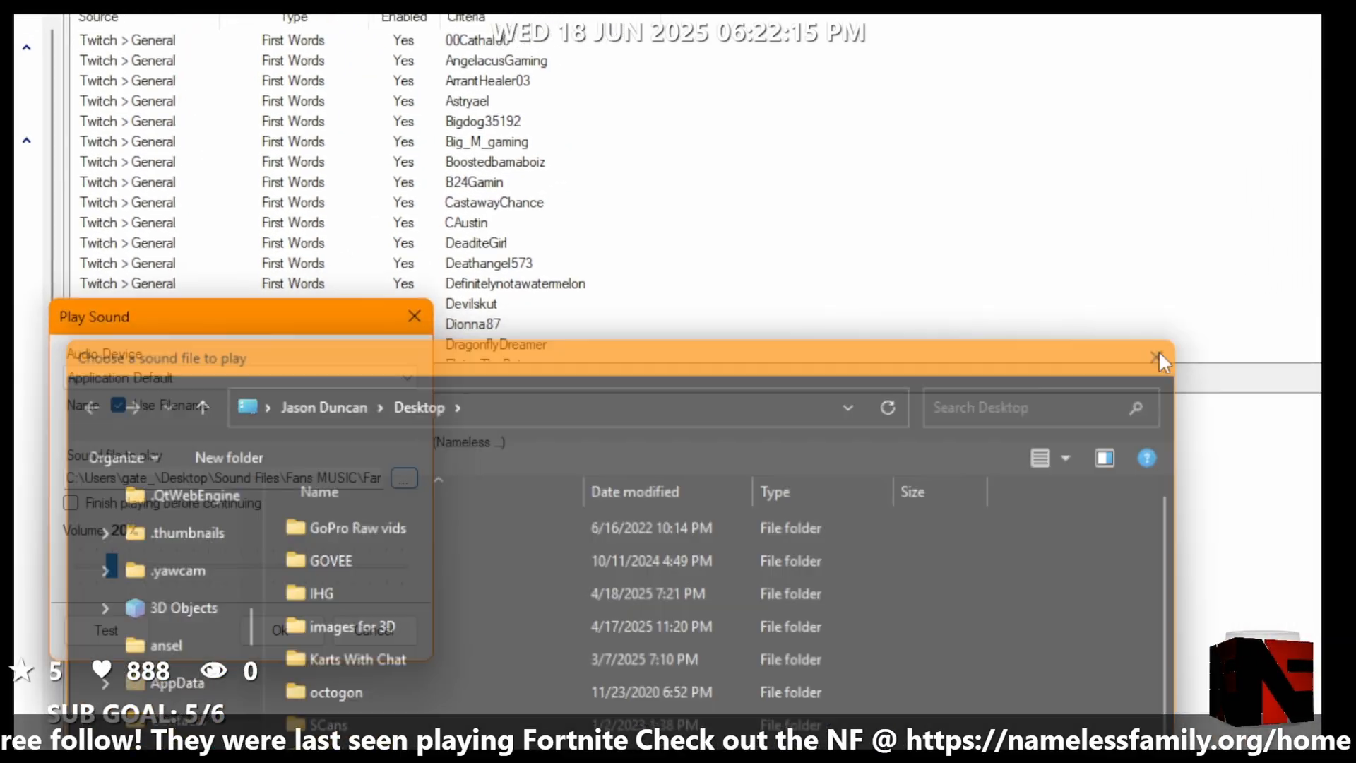
pyautogui.click(1244, 309)
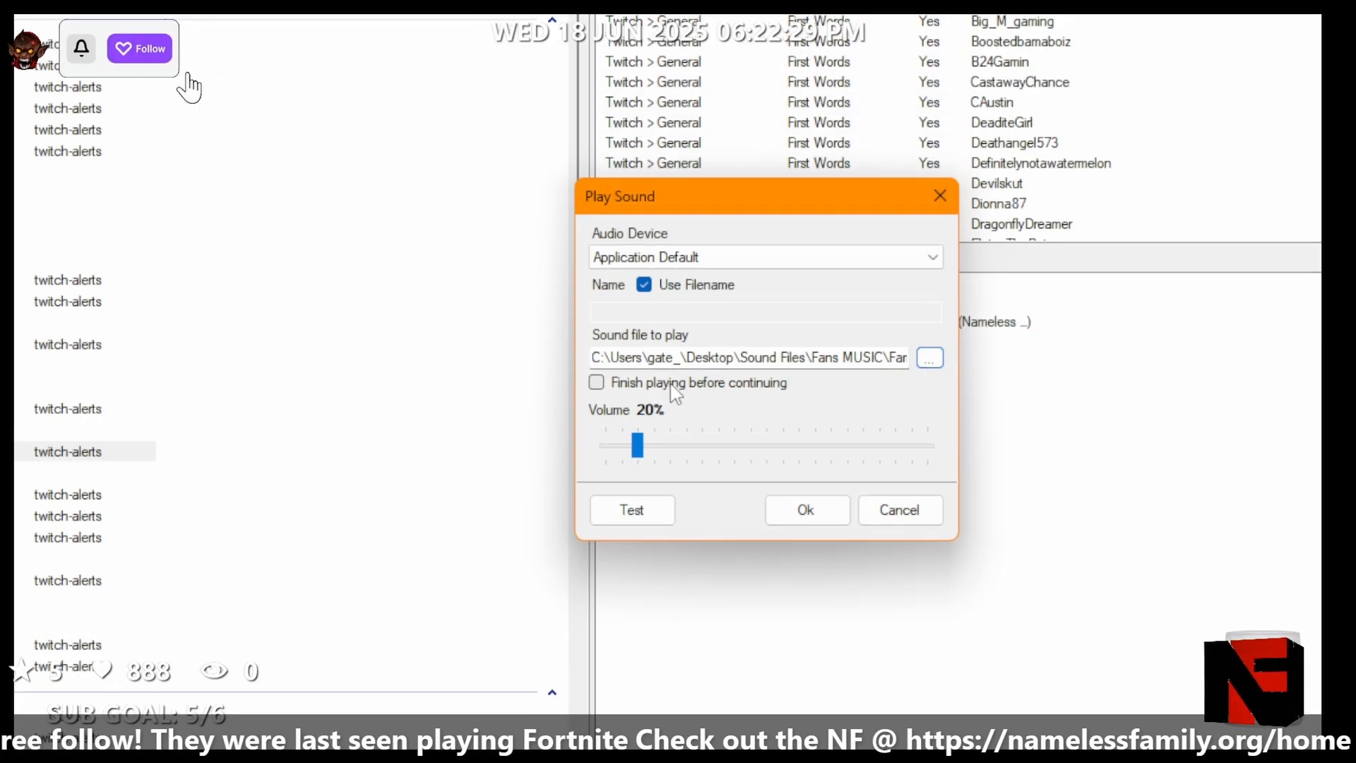
pyautogui.moveTo(727, 275); pyautogui.dragTo(1053, 164)
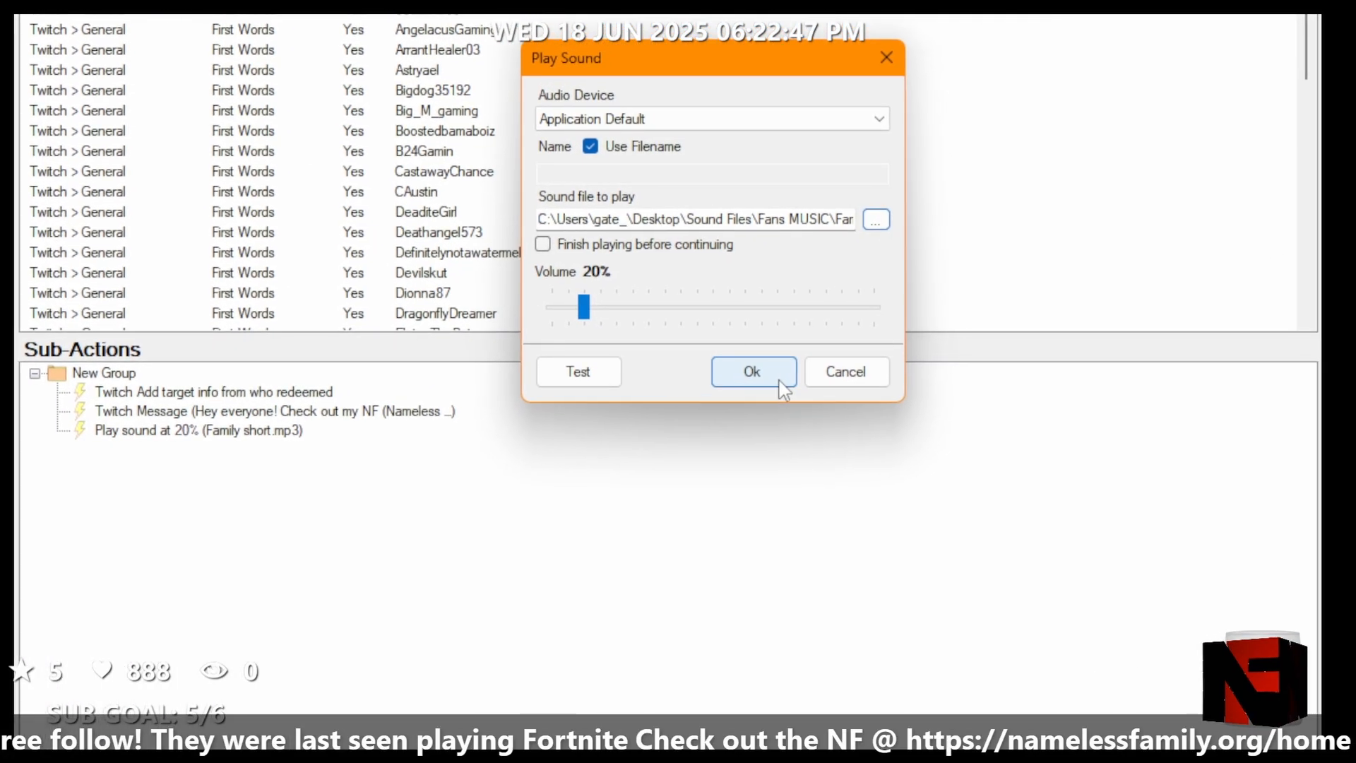
pyautogui.click(781, 381)
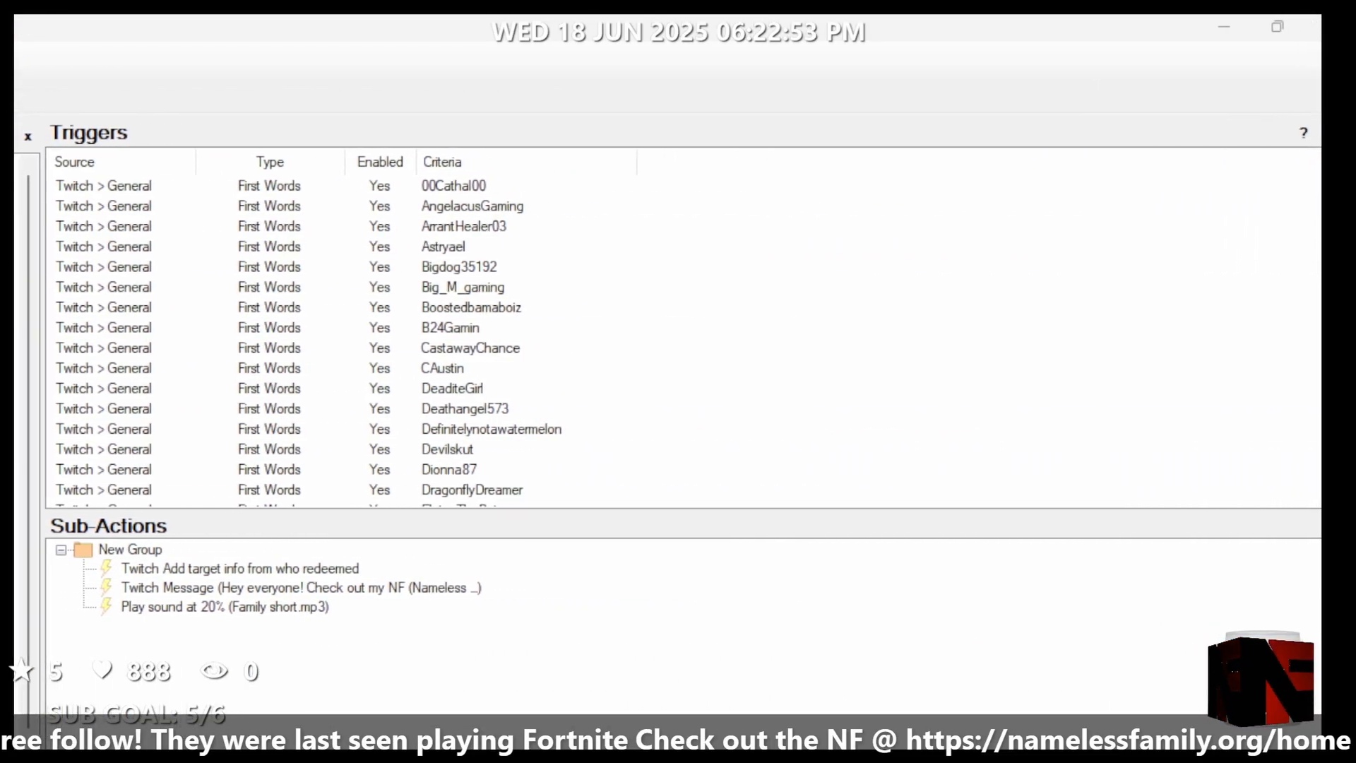
# Step: Add the NF AUTO SHOUT action to the export and try to save it to the Desktop as NFAUTOSHOUT, declining to replace the existing file
pyautogui.moveTo(1319, 279); pyautogui.dragTo(337, 441)
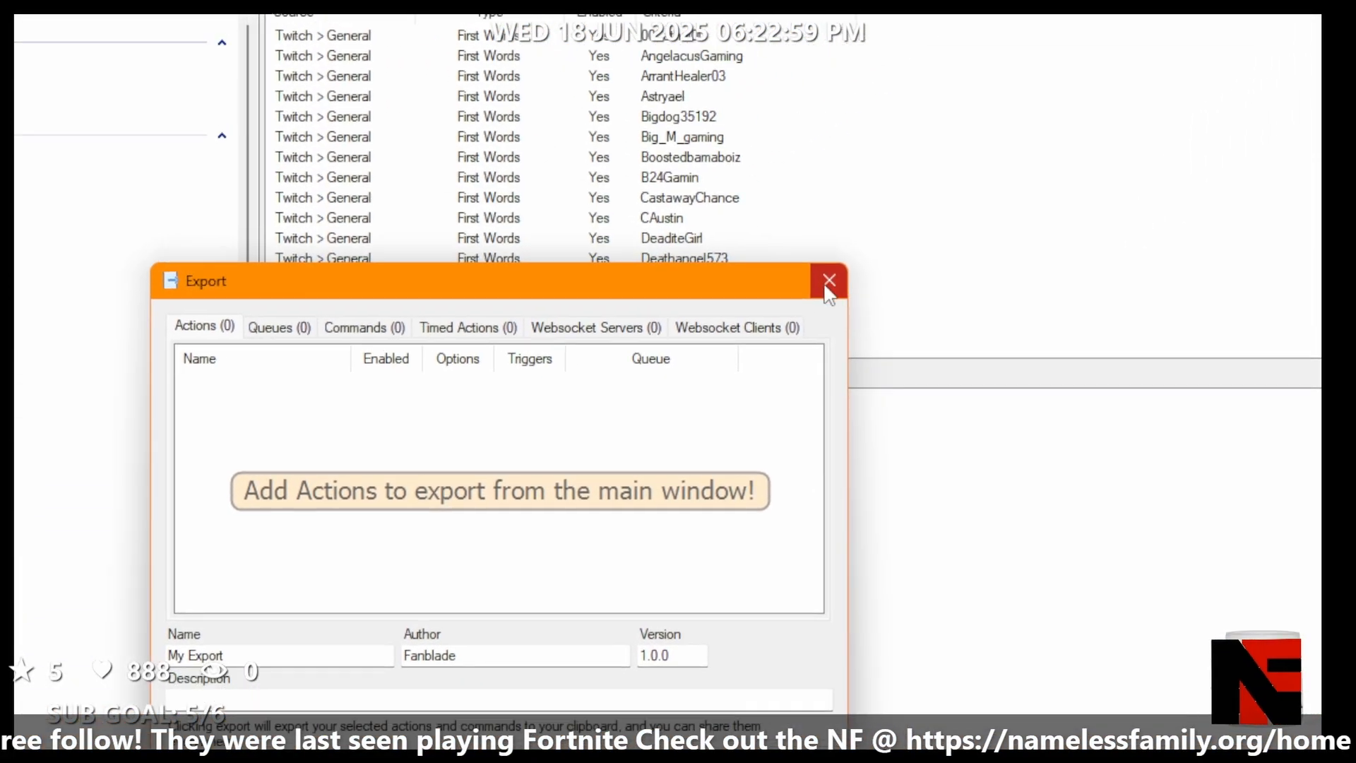
pyautogui.click(826, 282)
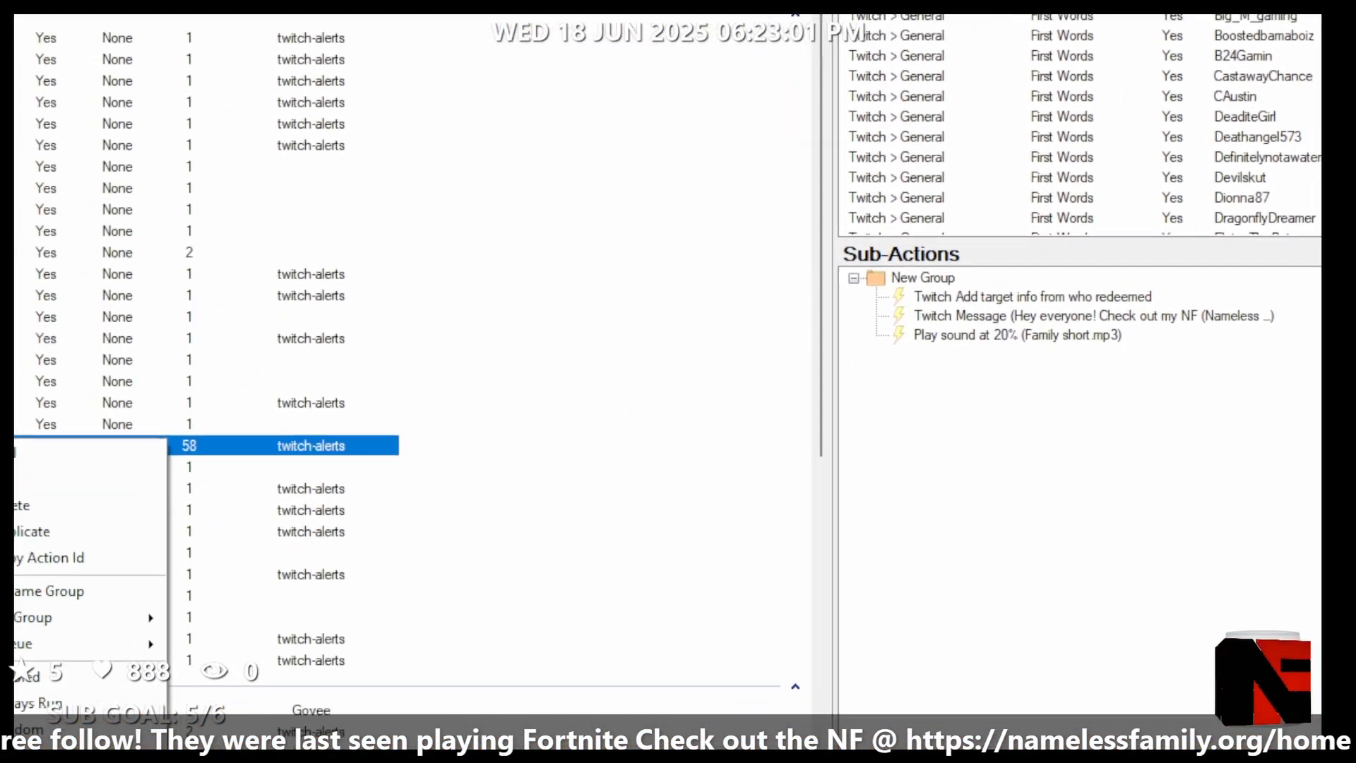
pyautogui.click(187, 609)
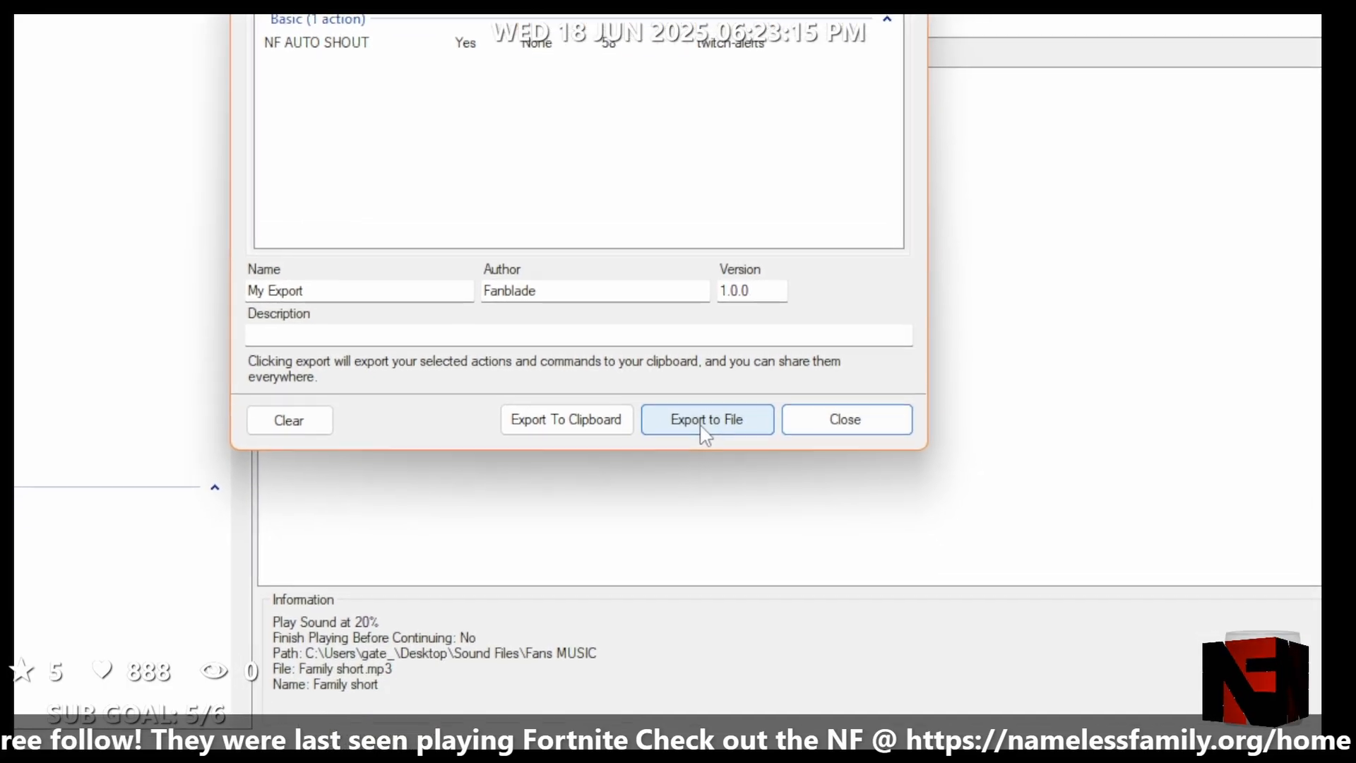
pyautogui.click(704, 424)
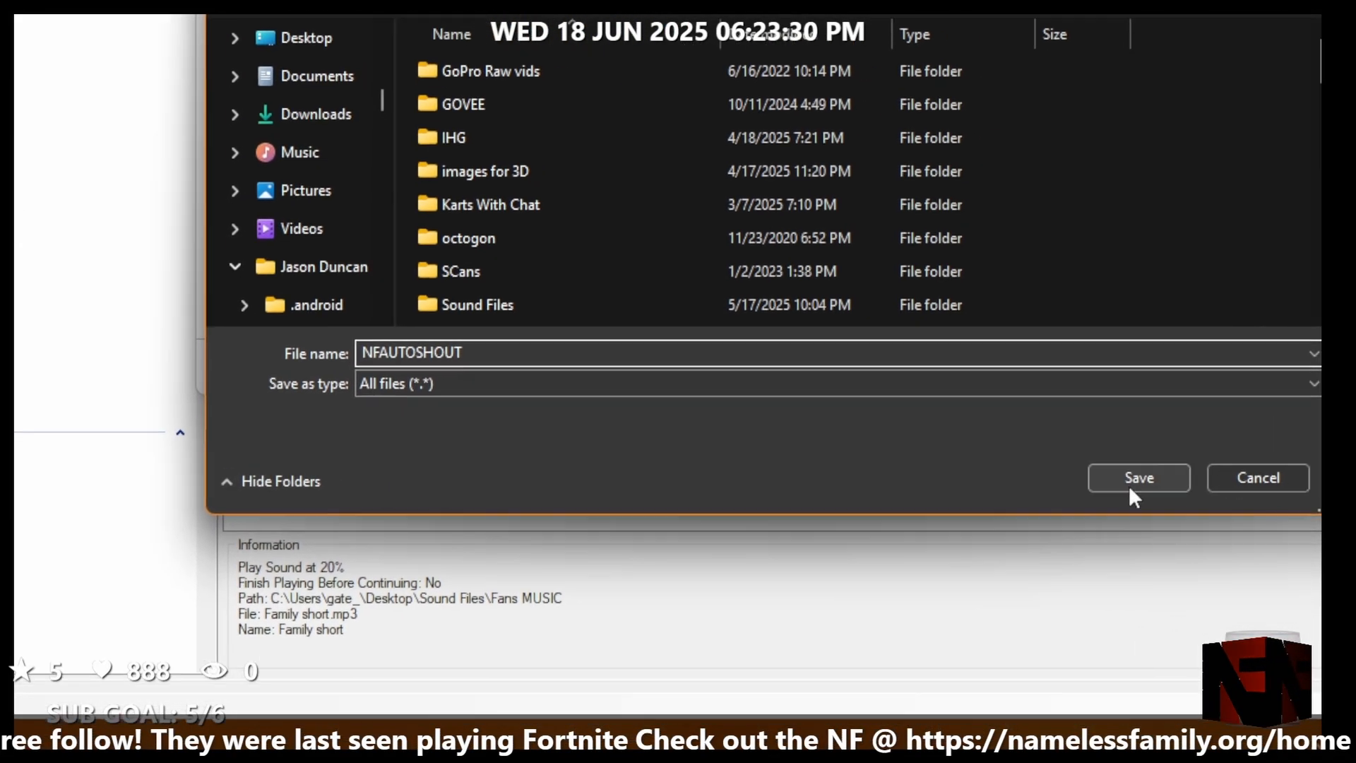
pyautogui.click(1320, 498)
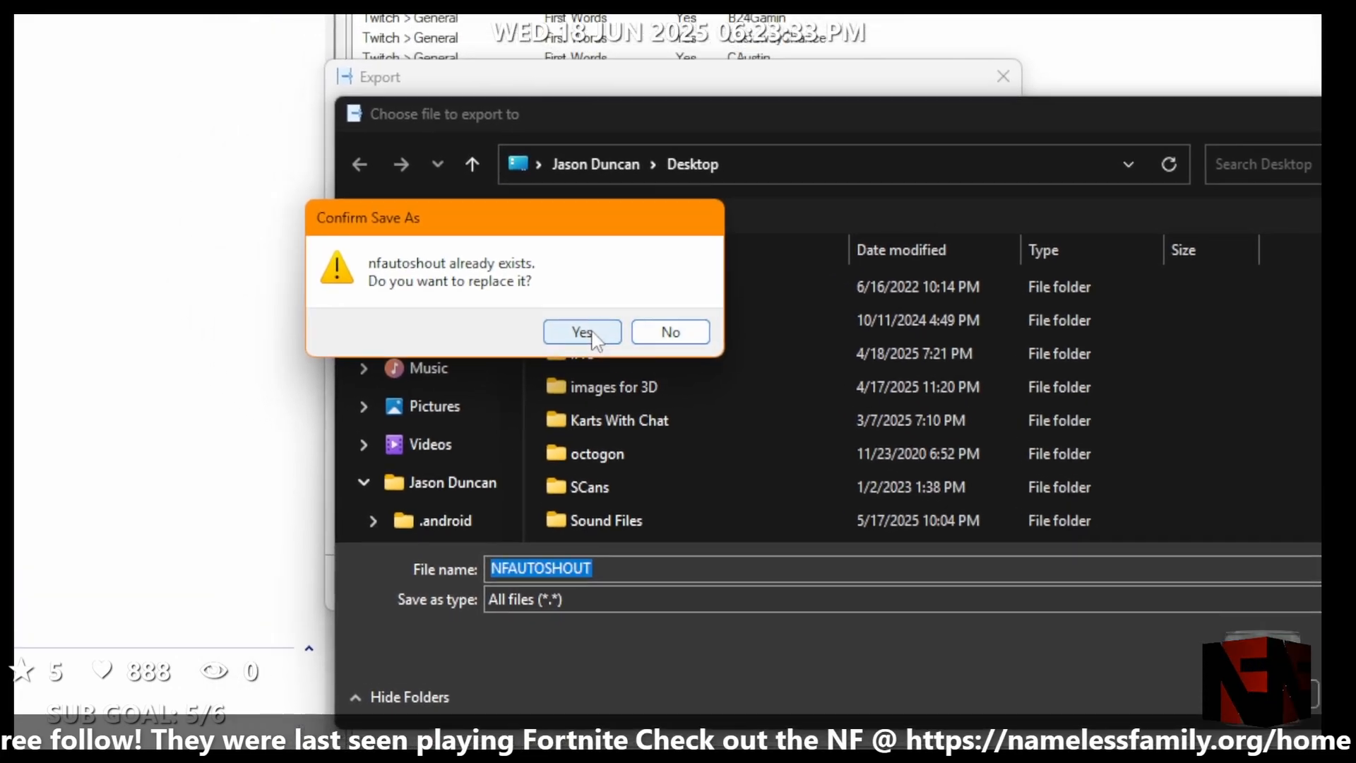
pyautogui.click(735, 378)
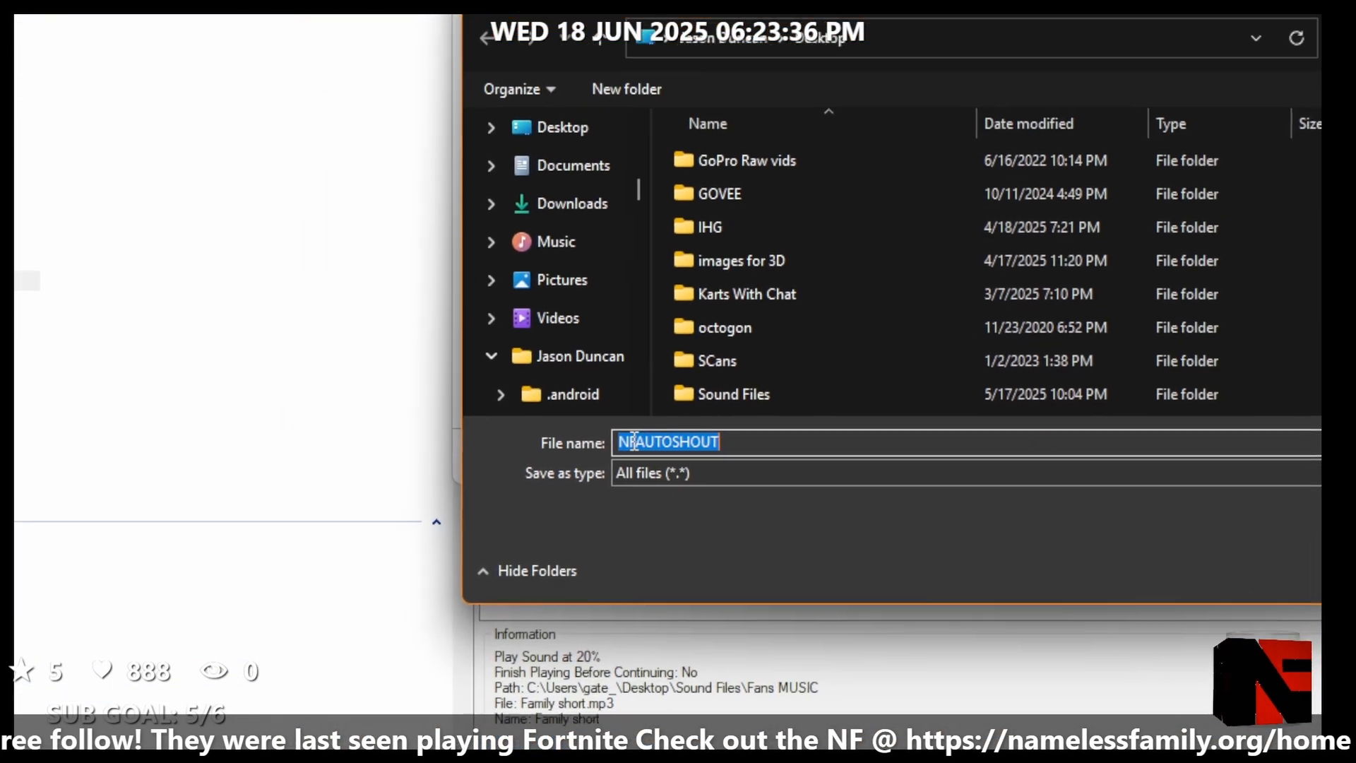
# Step: Rename the export file to NF-AUTOSHOUT, save it to the Desktop and close the export window
pyautogui.click(582, 530)
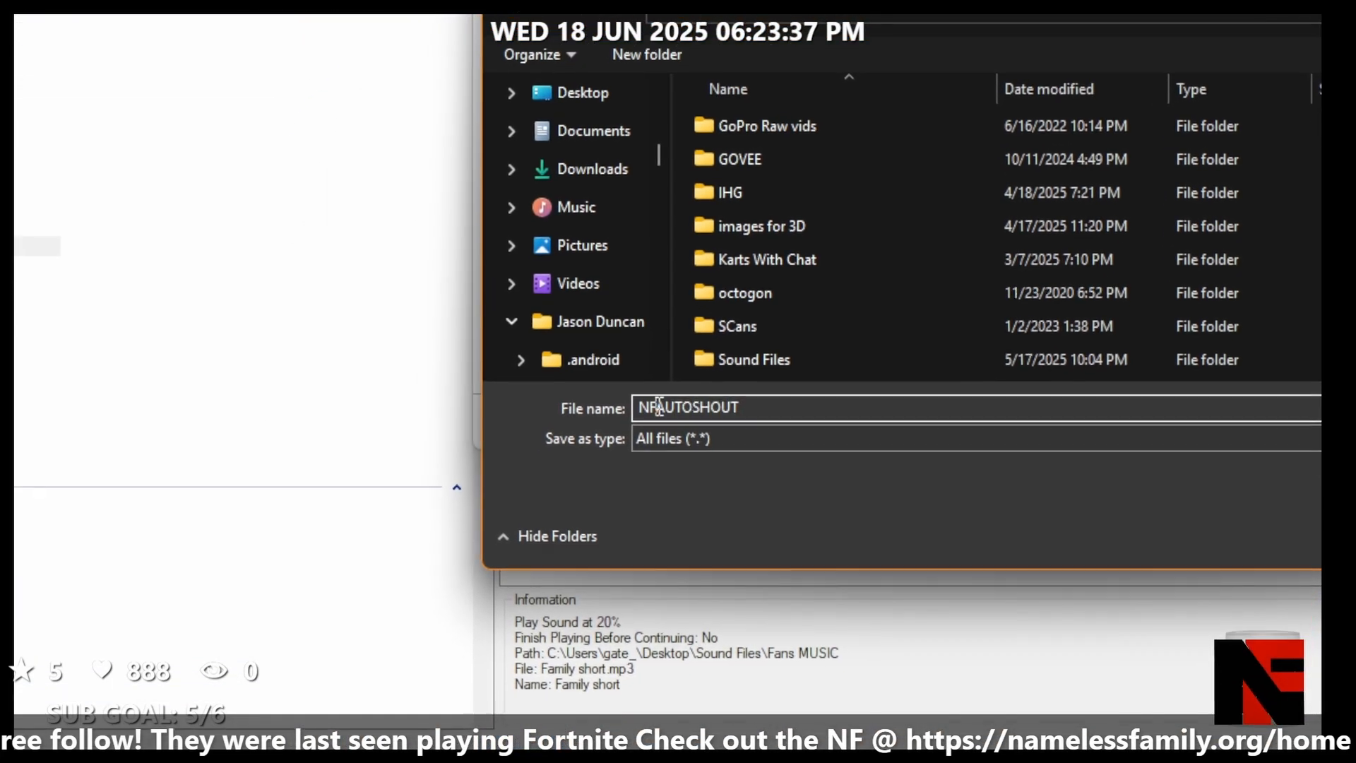
pyautogui.write('-')
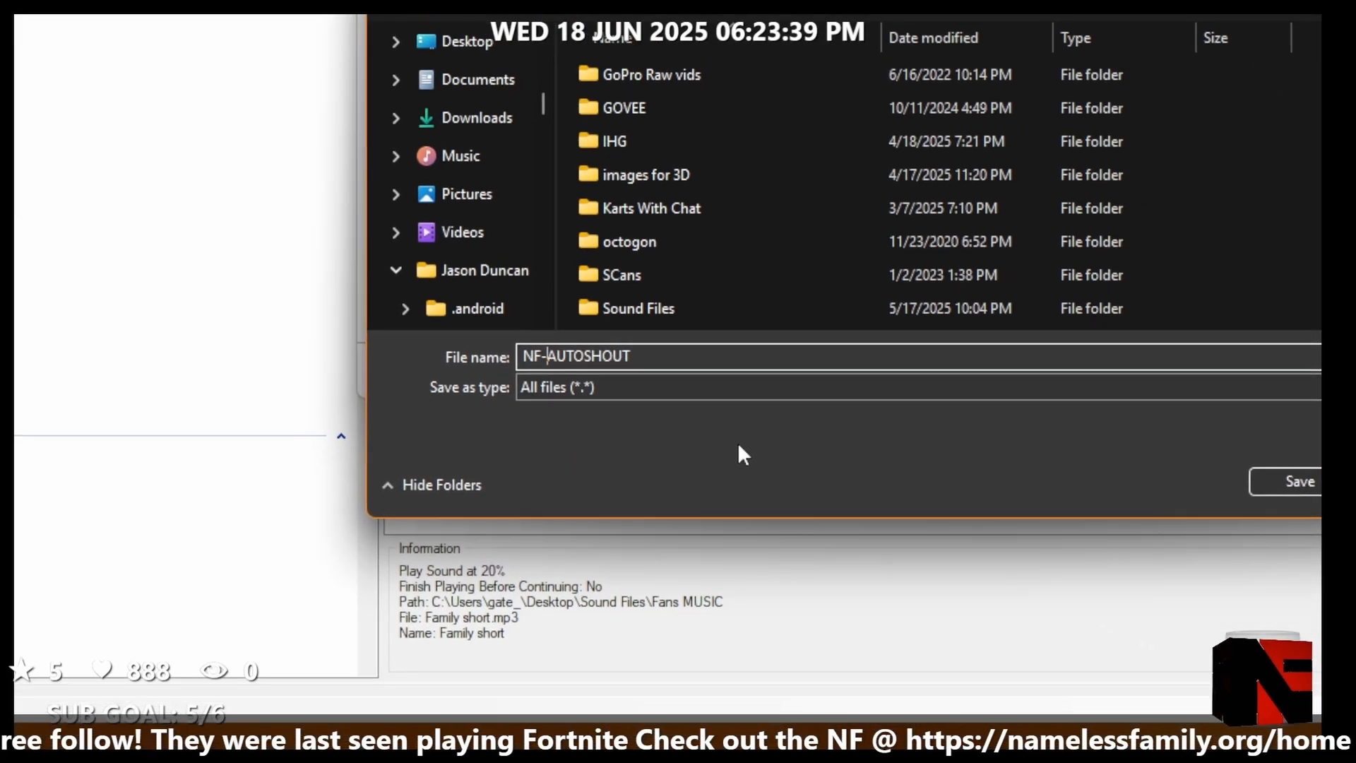
pyautogui.click(1355, 521)
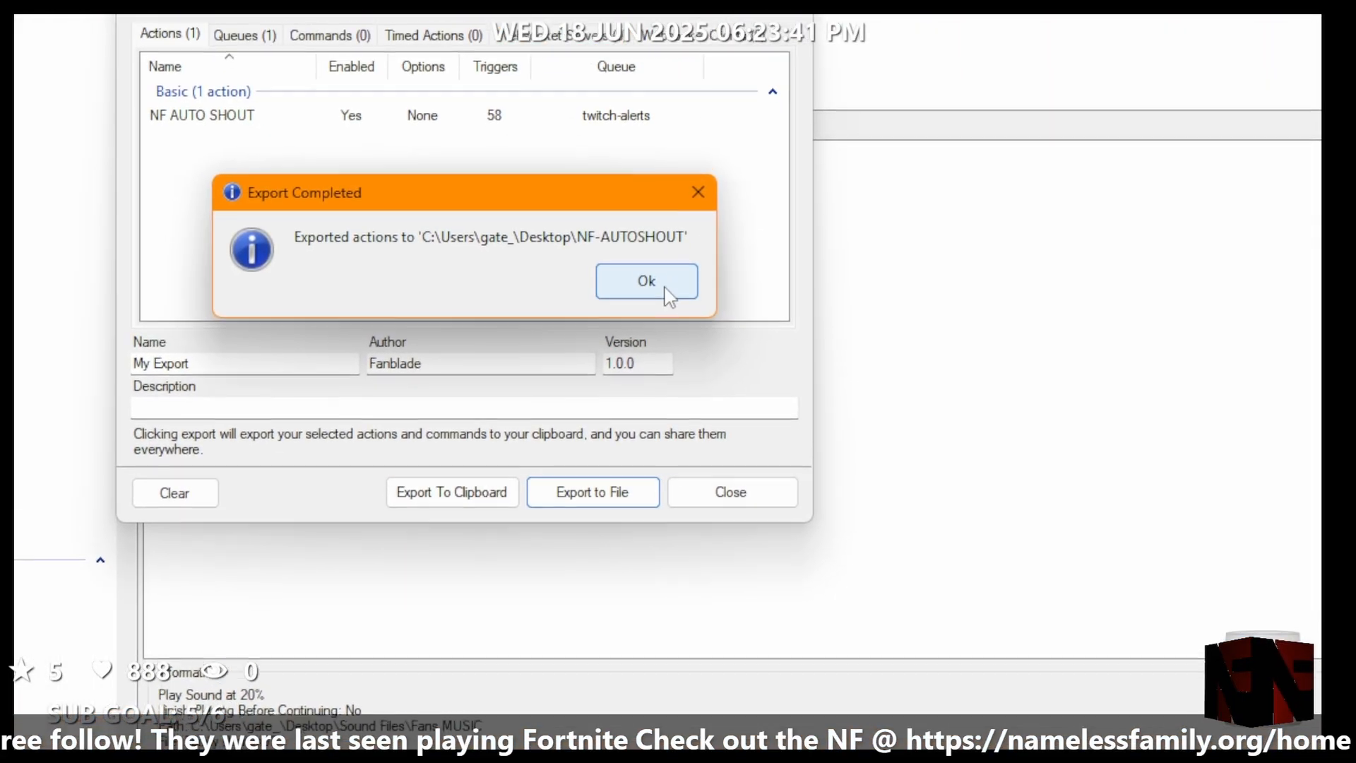
pyautogui.click(579, 129)
pyautogui.click(540, 363)
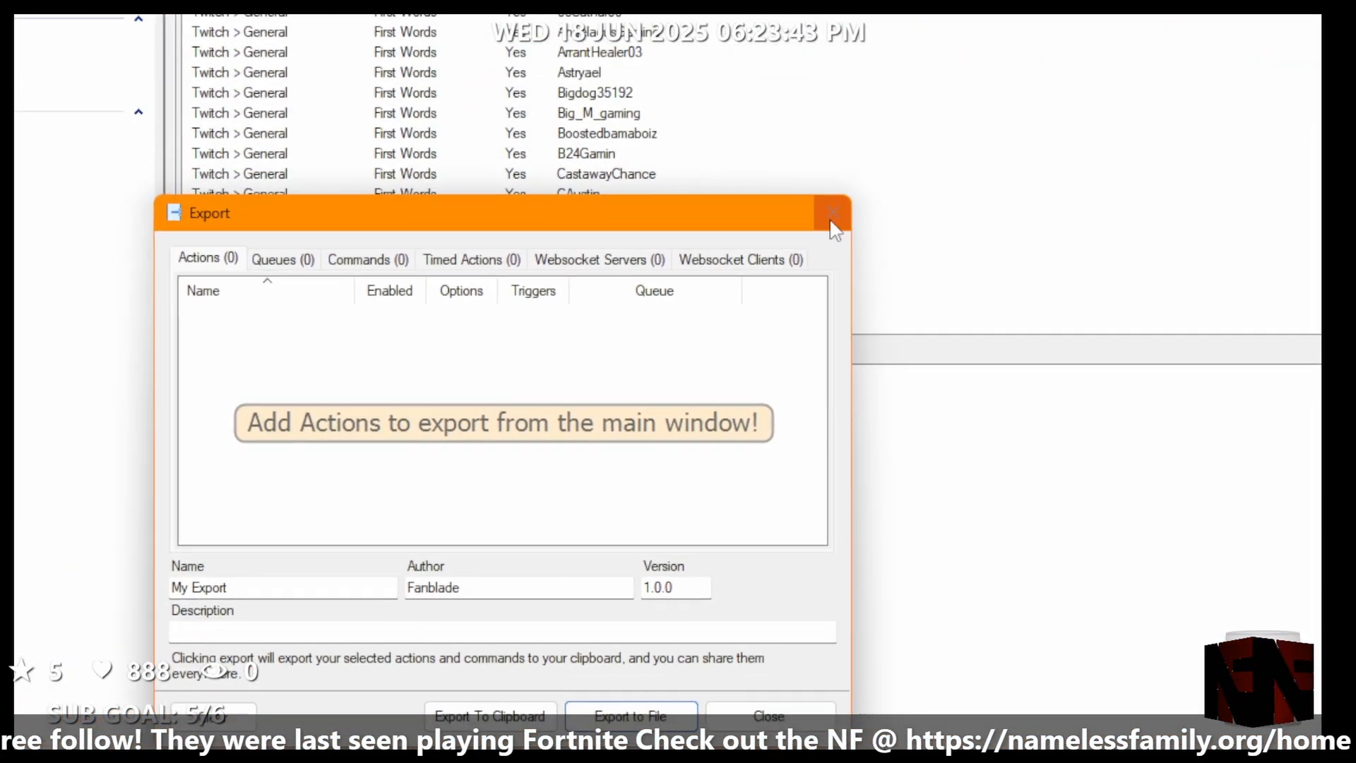
pyautogui.click(800, 71)
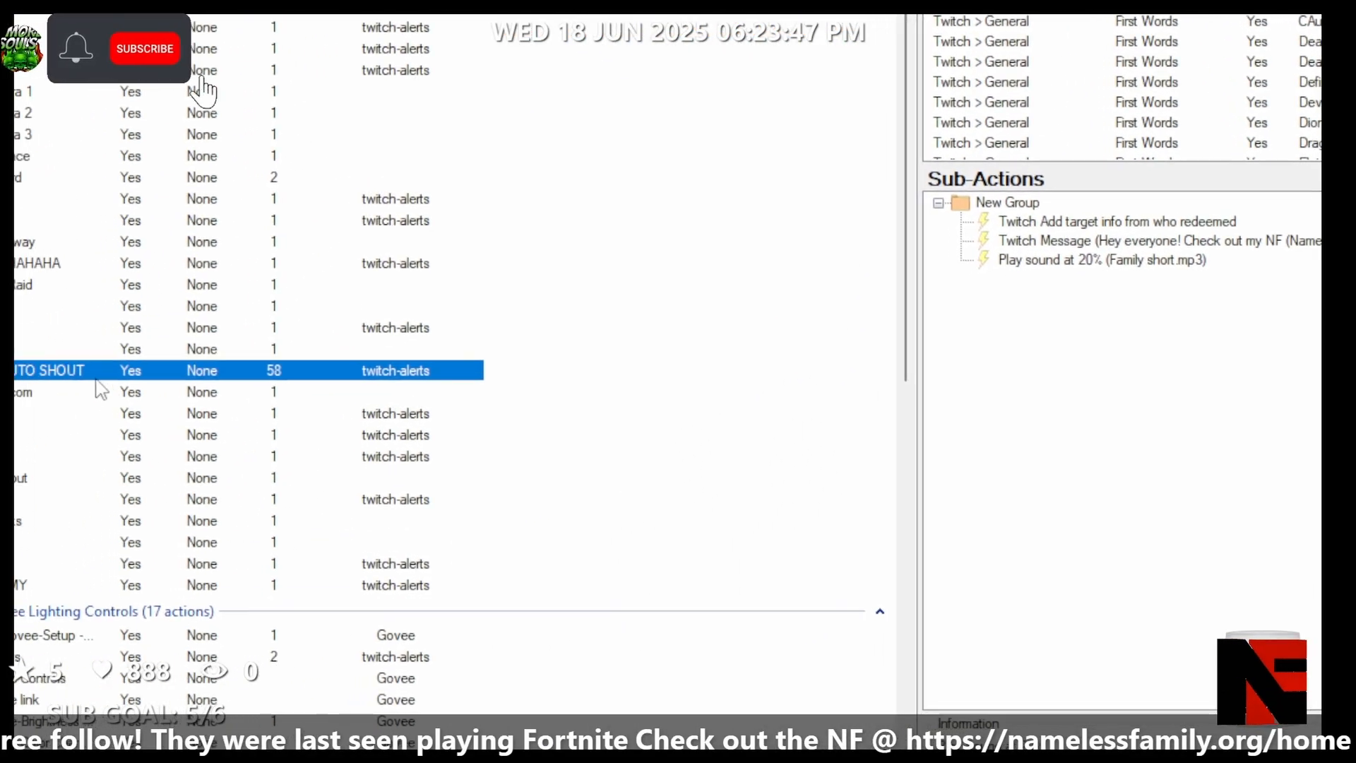
# Step: Delete the NF AUTO SHOUT action from the Basic group
pyautogui.rightClick(107, 379)
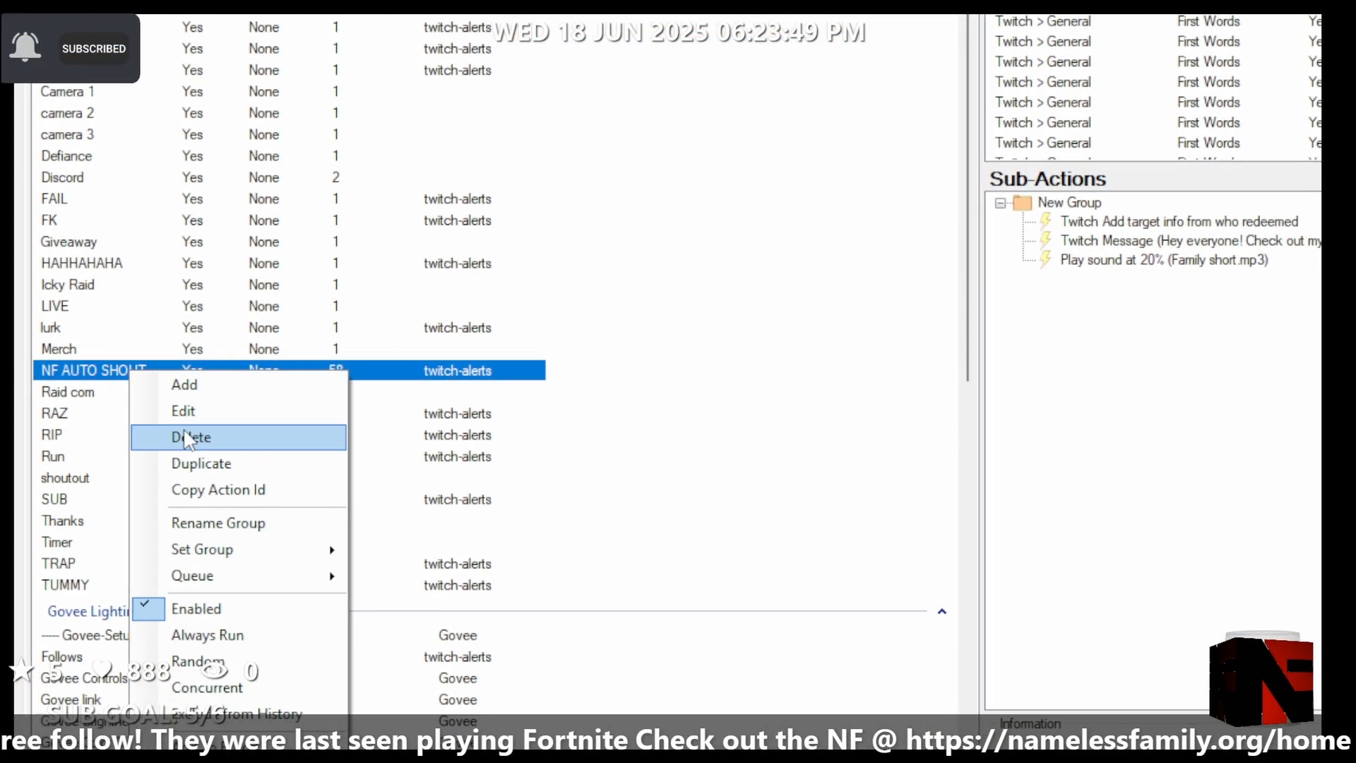
pyautogui.click(187, 450)
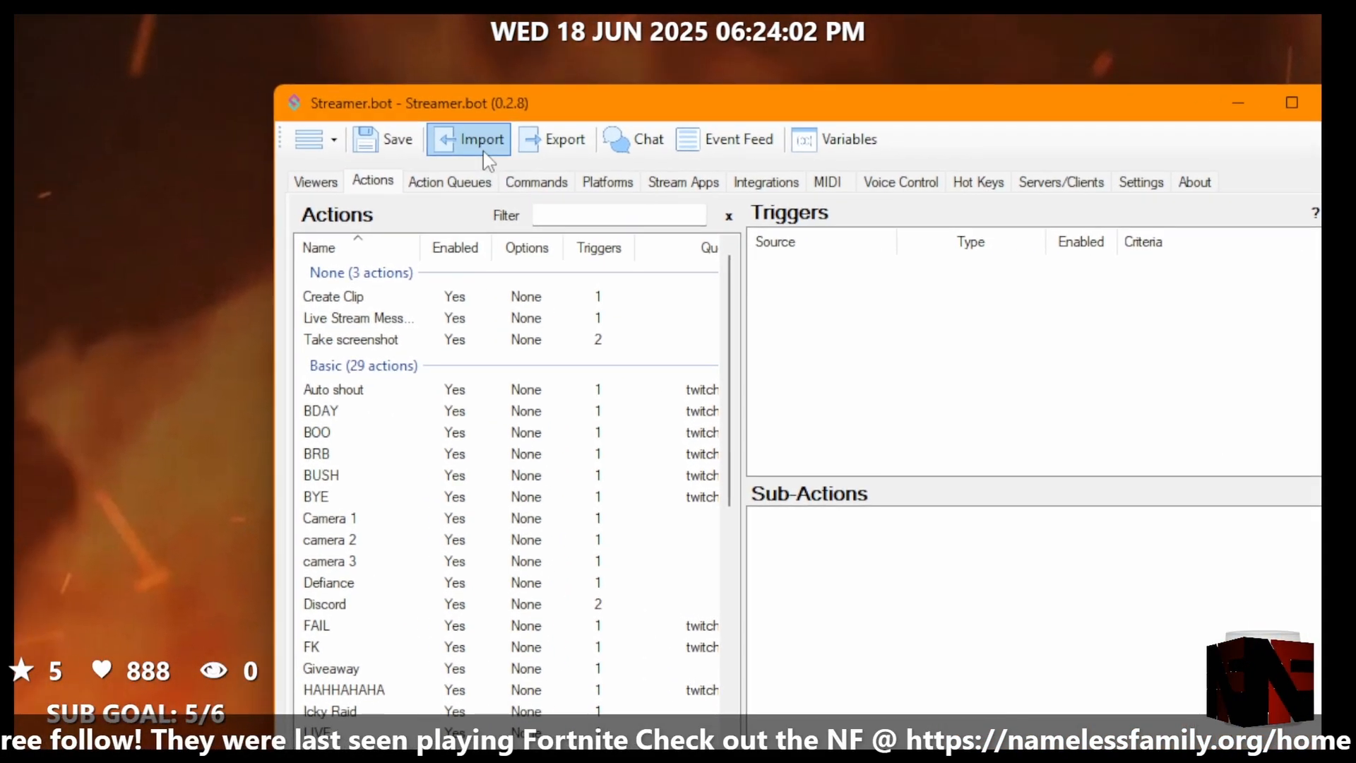
# Step: Import the NF Auto Shout file from the desktop, including both actions and accepting the overwrite of Govee Controls
pyautogui.click(314, 115)
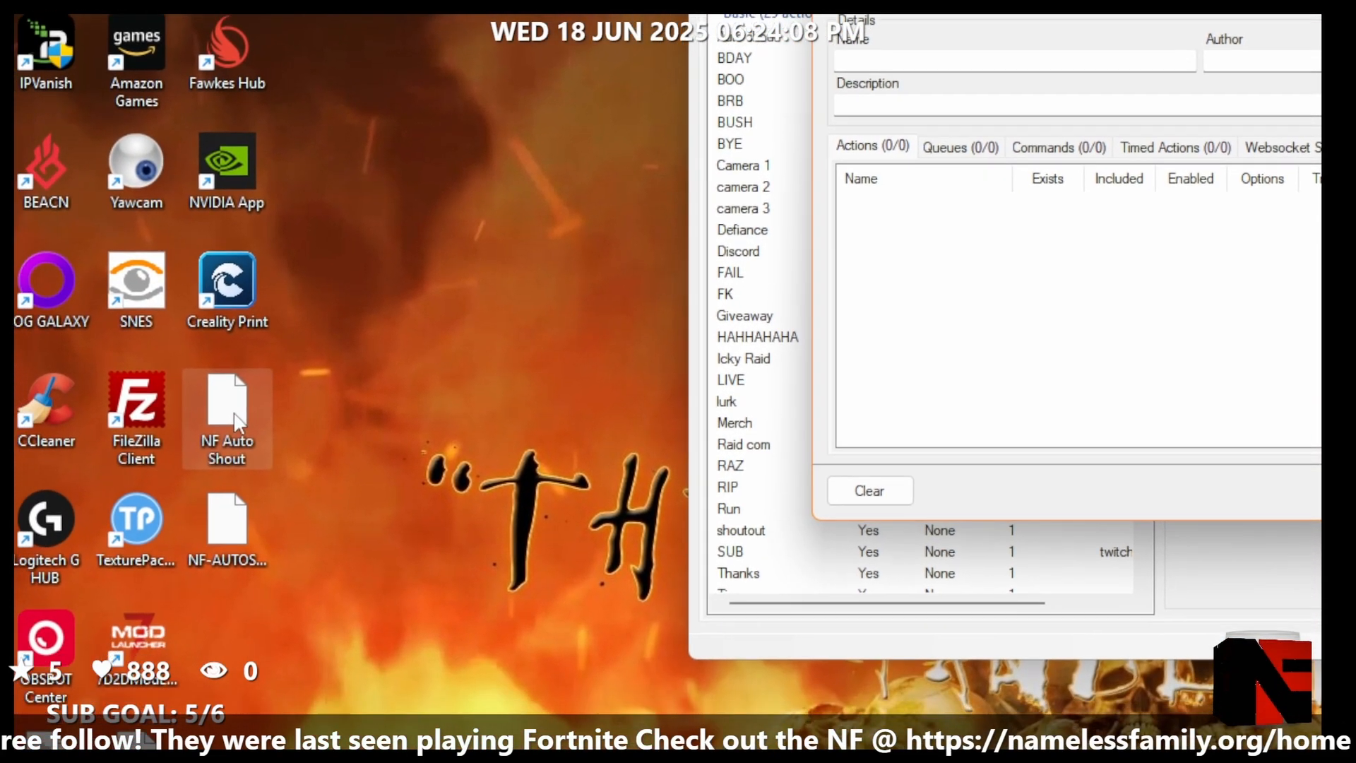
pyautogui.moveTo(235, 422); pyautogui.dragTo(985, 0)
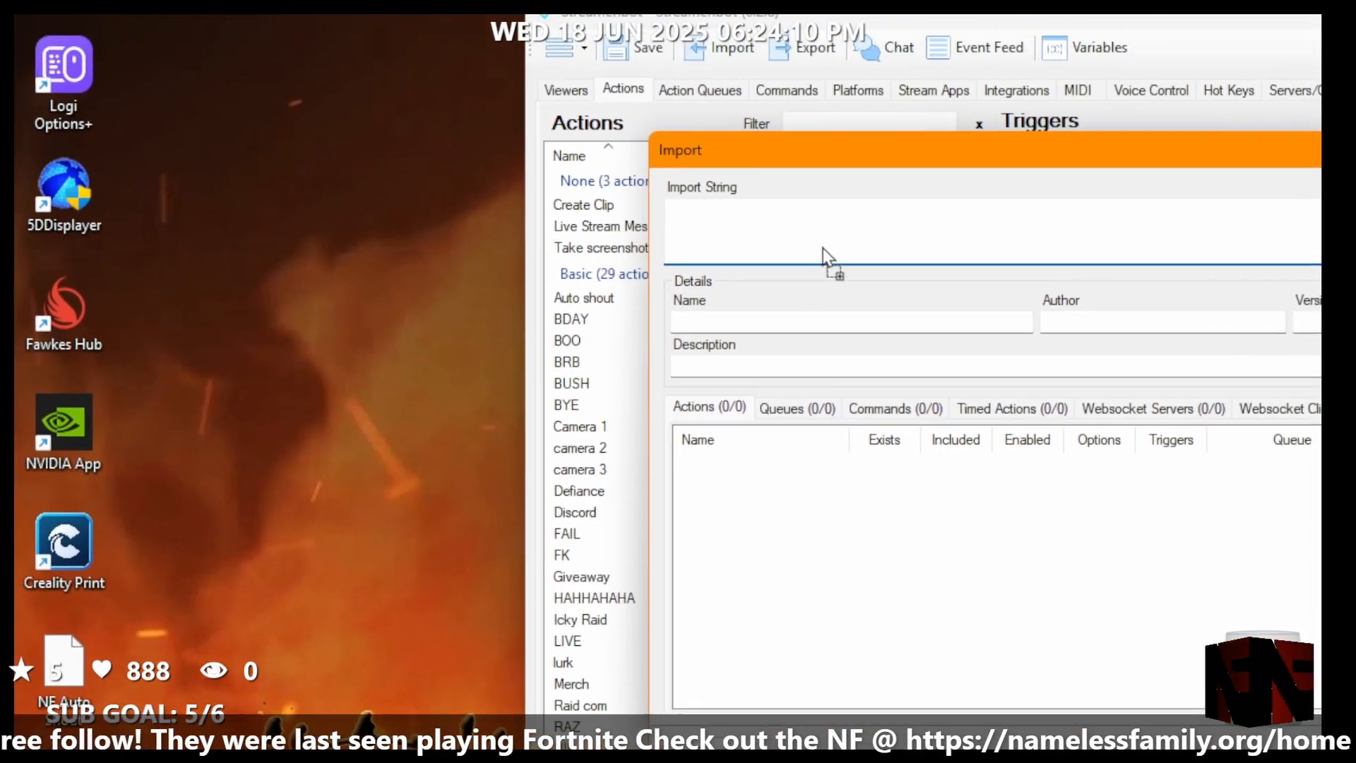
pyautogui.moveTo(823, 248); pyautogui.dragTo(1067, 221)
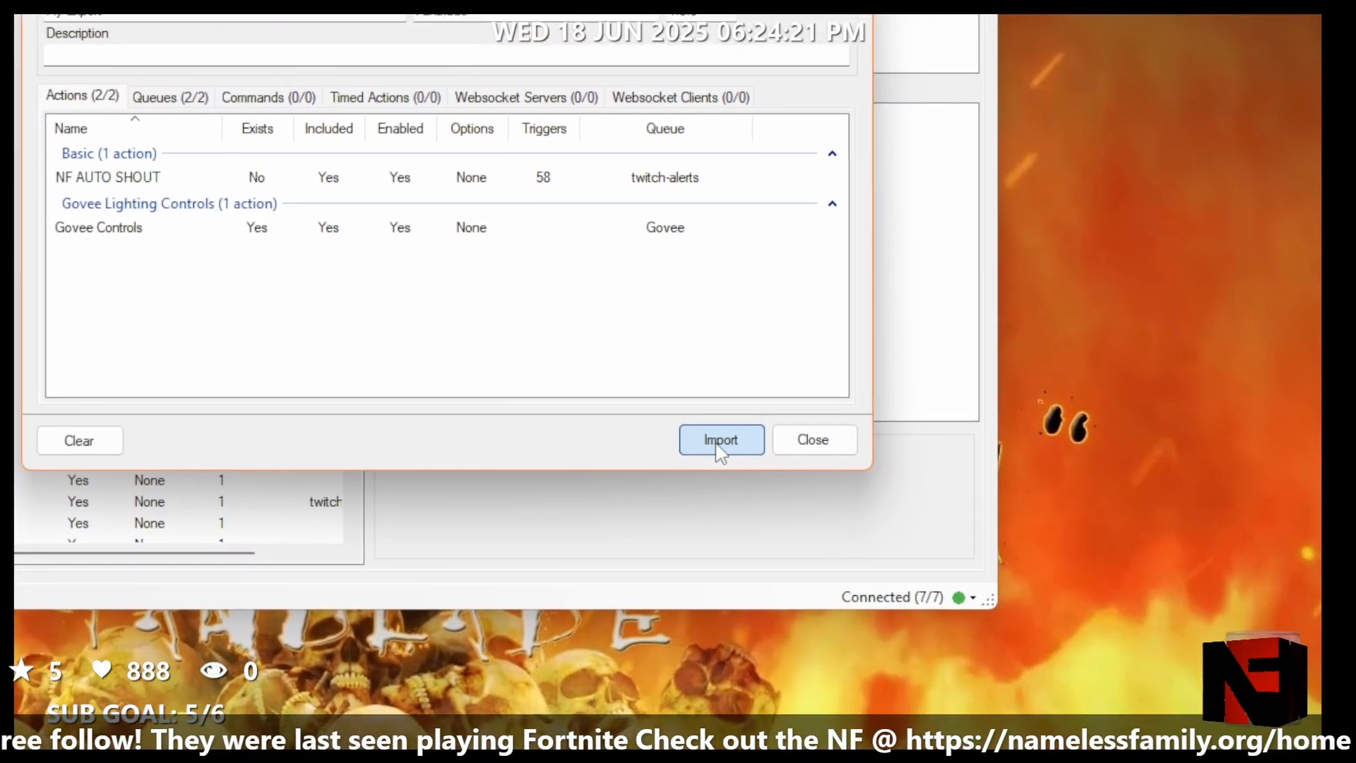
pyautogui.click(717, 441)
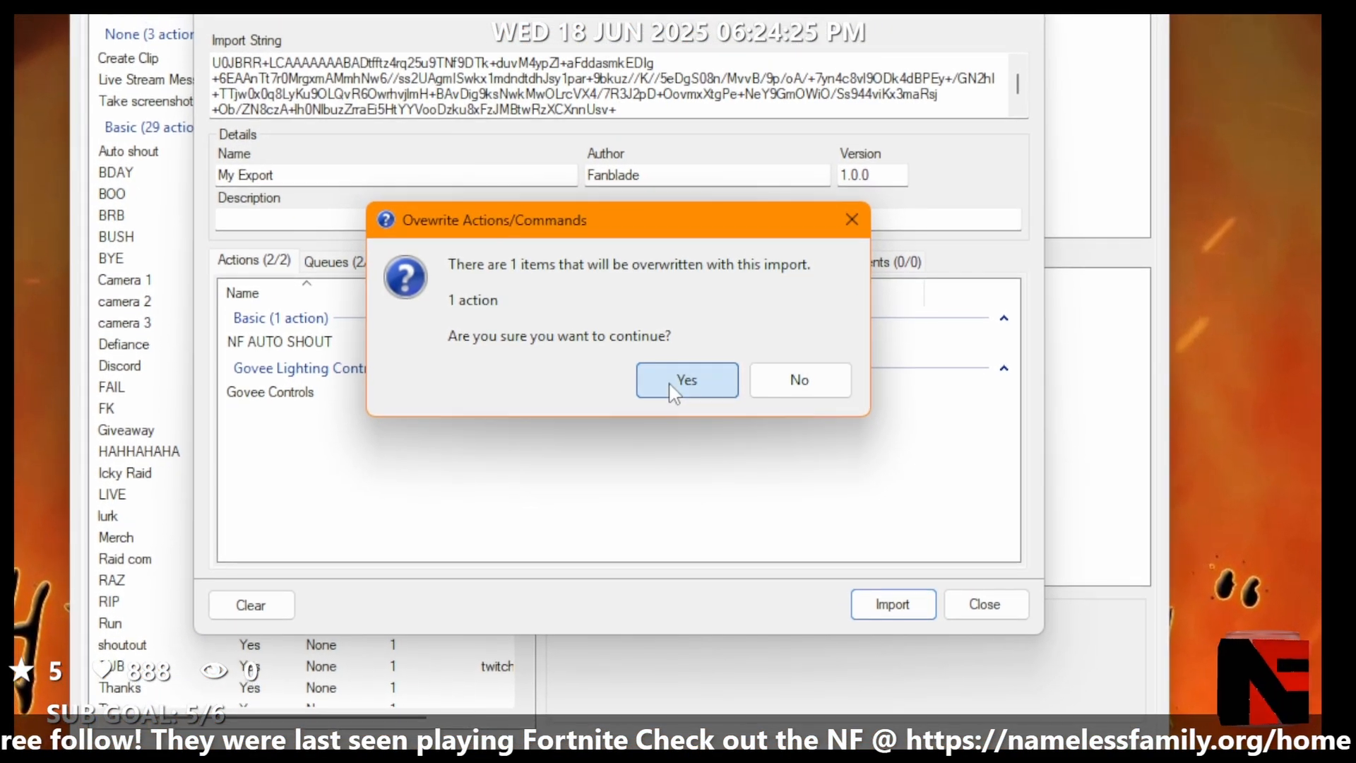
pyautogui.click(672, 388)
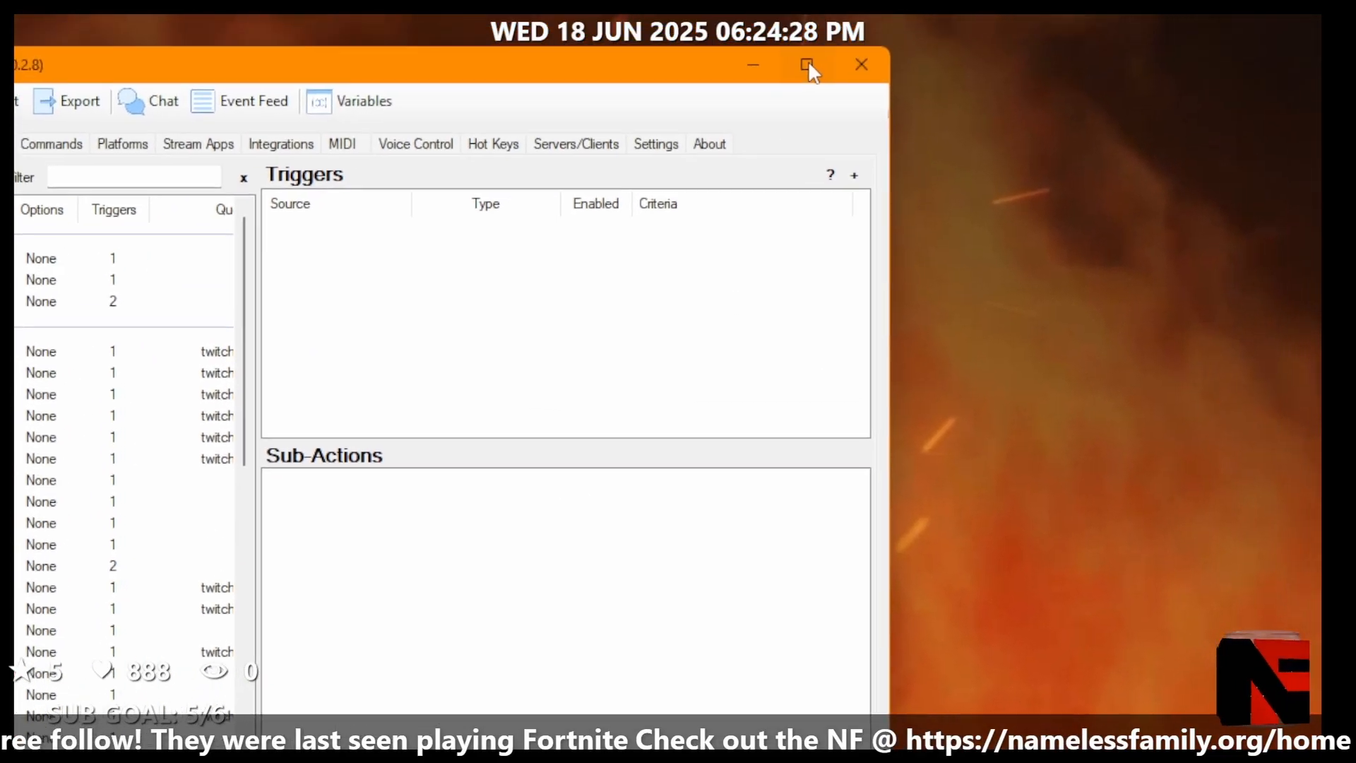
# Step: Maximize the window, test one team member's First Words trigger on NF AUTO SHOUT, and check the shout-out in chat before returning to Streamer.bot
pyautogui.click(810, 62)
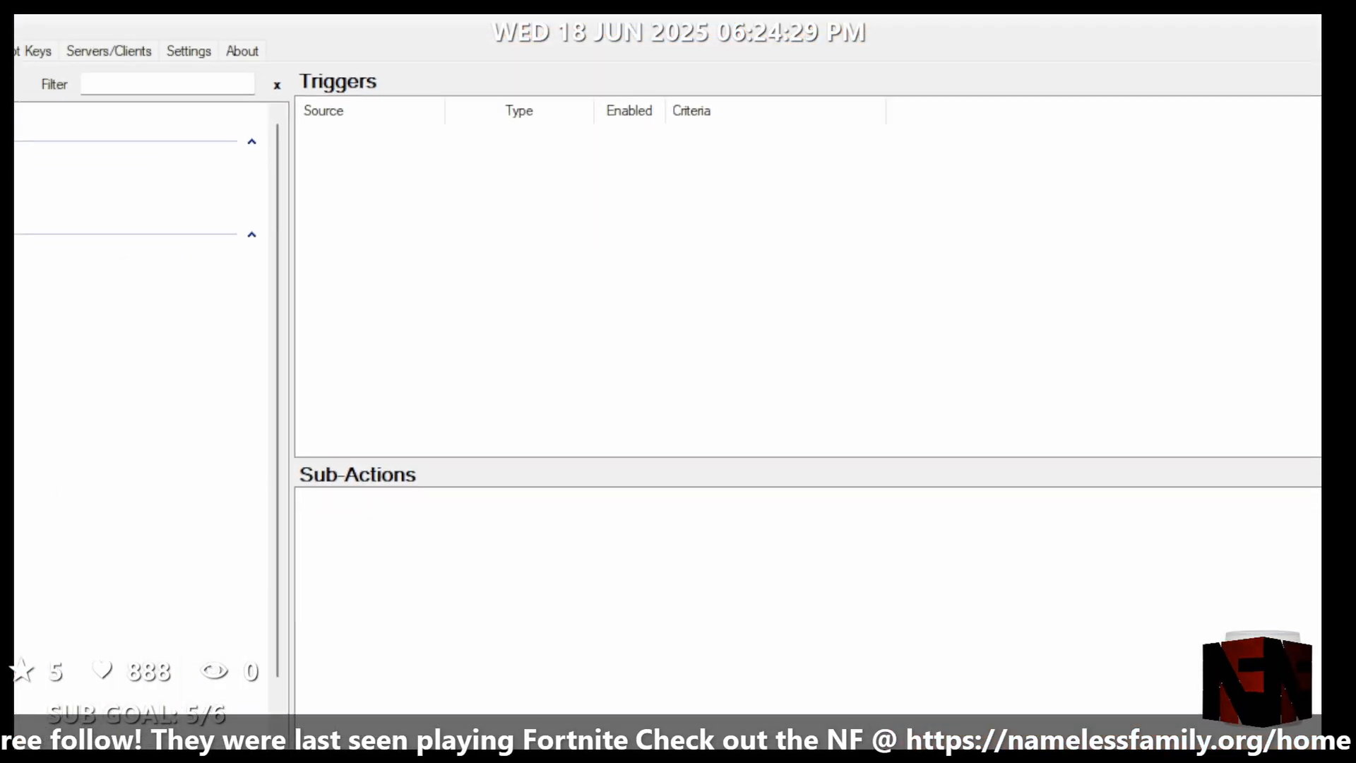
pyautogui.click(53, 372)
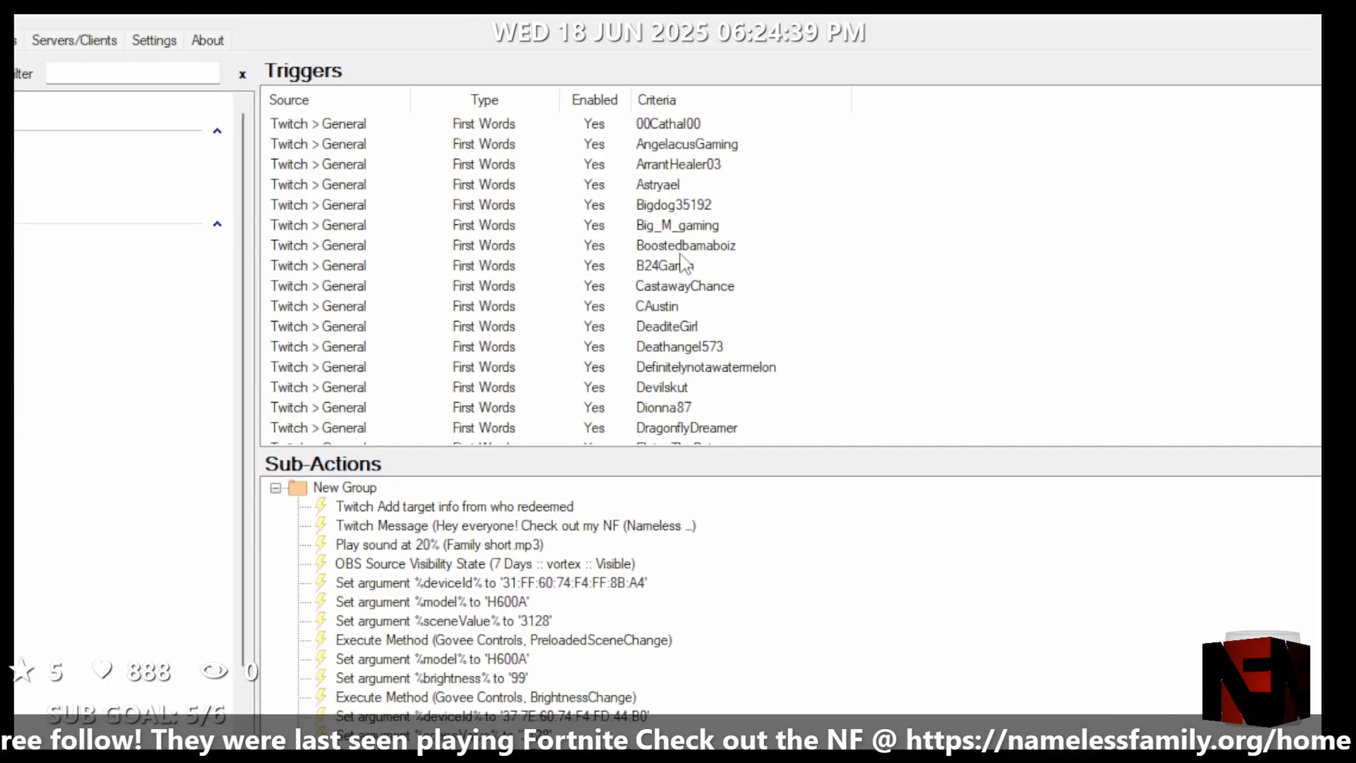
pyautogui.scroll(-2, 742, 395)
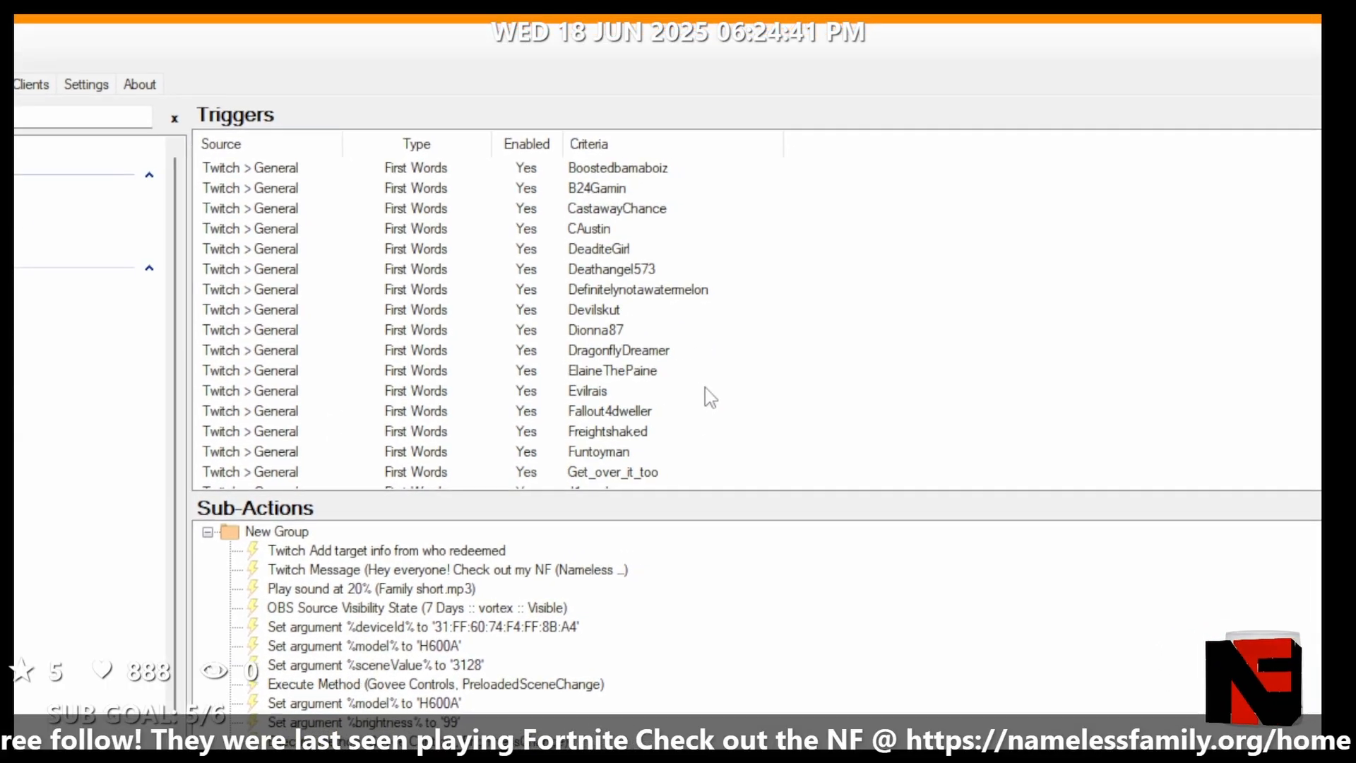
pyautogui.click(622, 364)
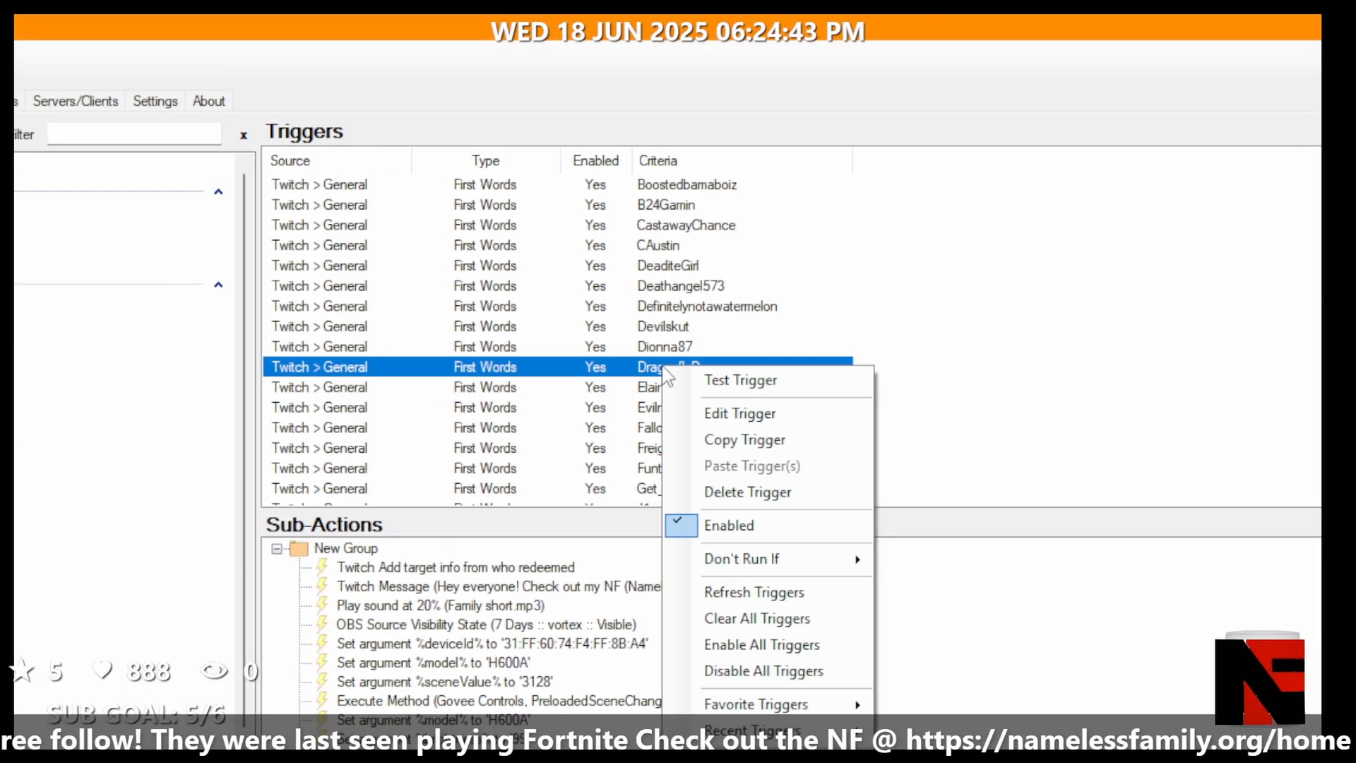
pyautogui.click(713, 385)
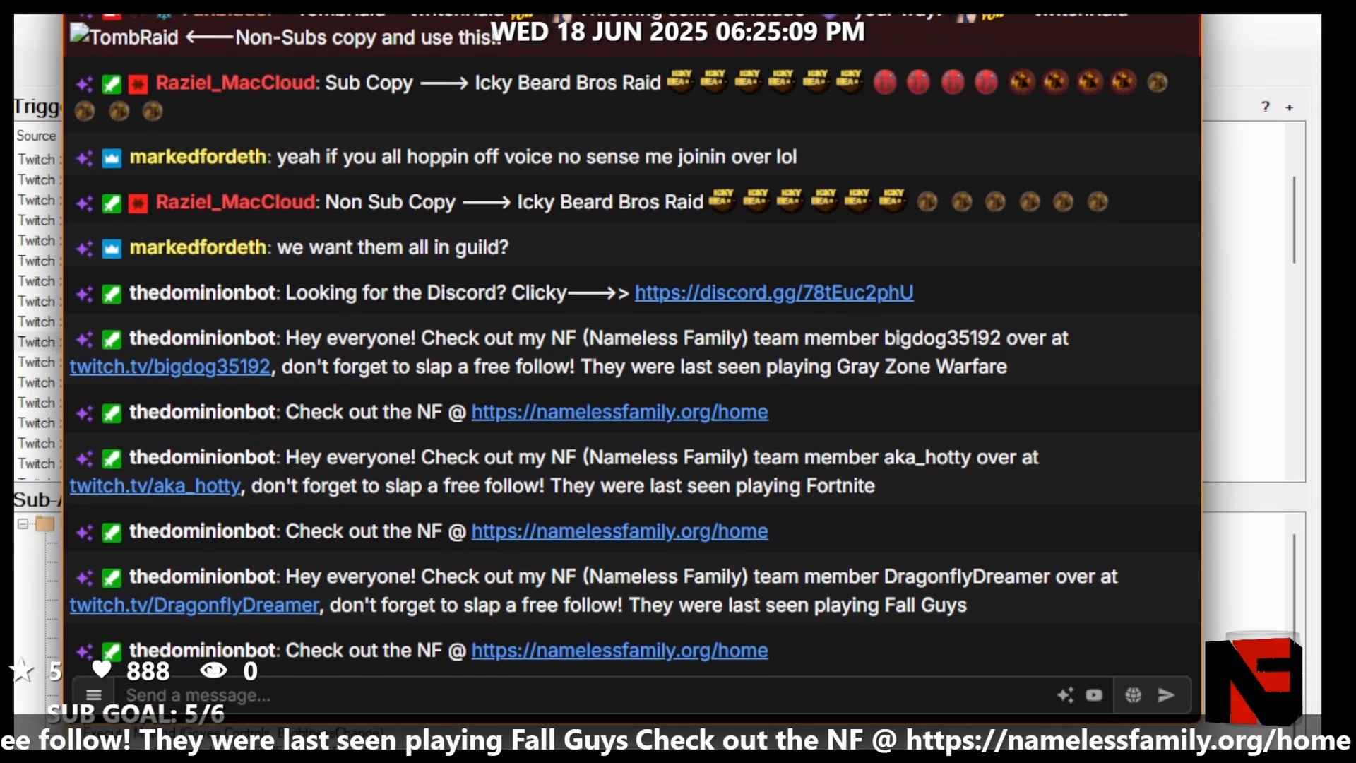
pyautogui.hotkey('alt', 'Tab')
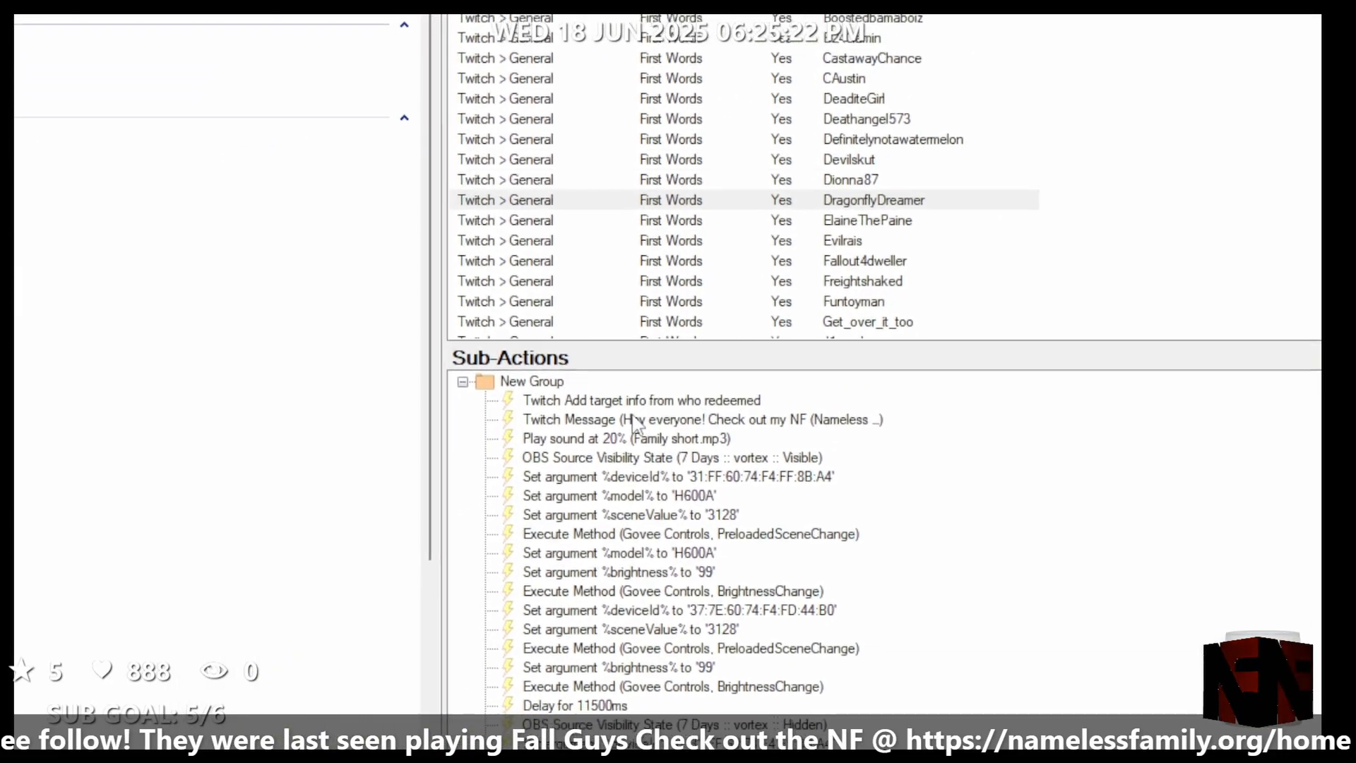
# Step: Review the Twitch Message text and the Family short.mp3 Play Sound settings of NF AUTO SHOUT, closing each dialog unchanged
pyautogui.doubleClick(318, 586)
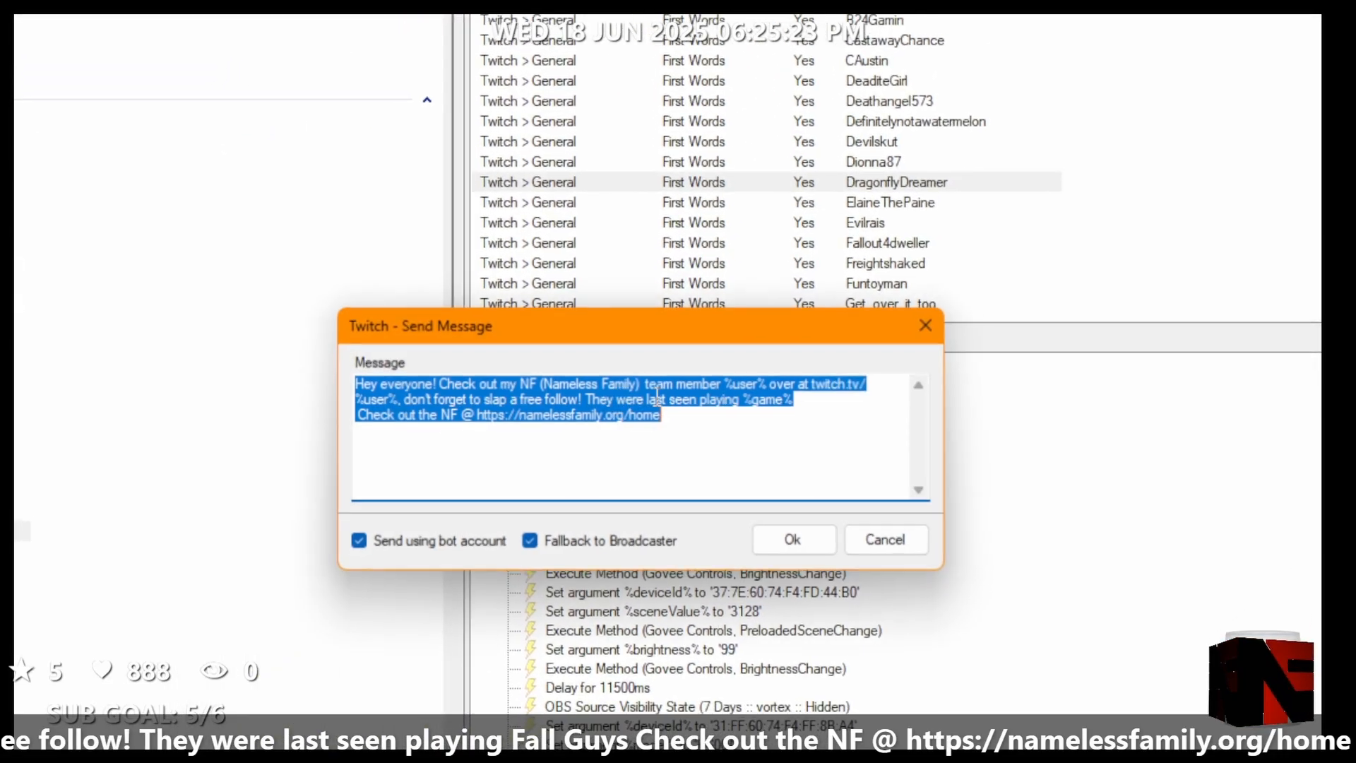
pyautogui.click(677, 473)
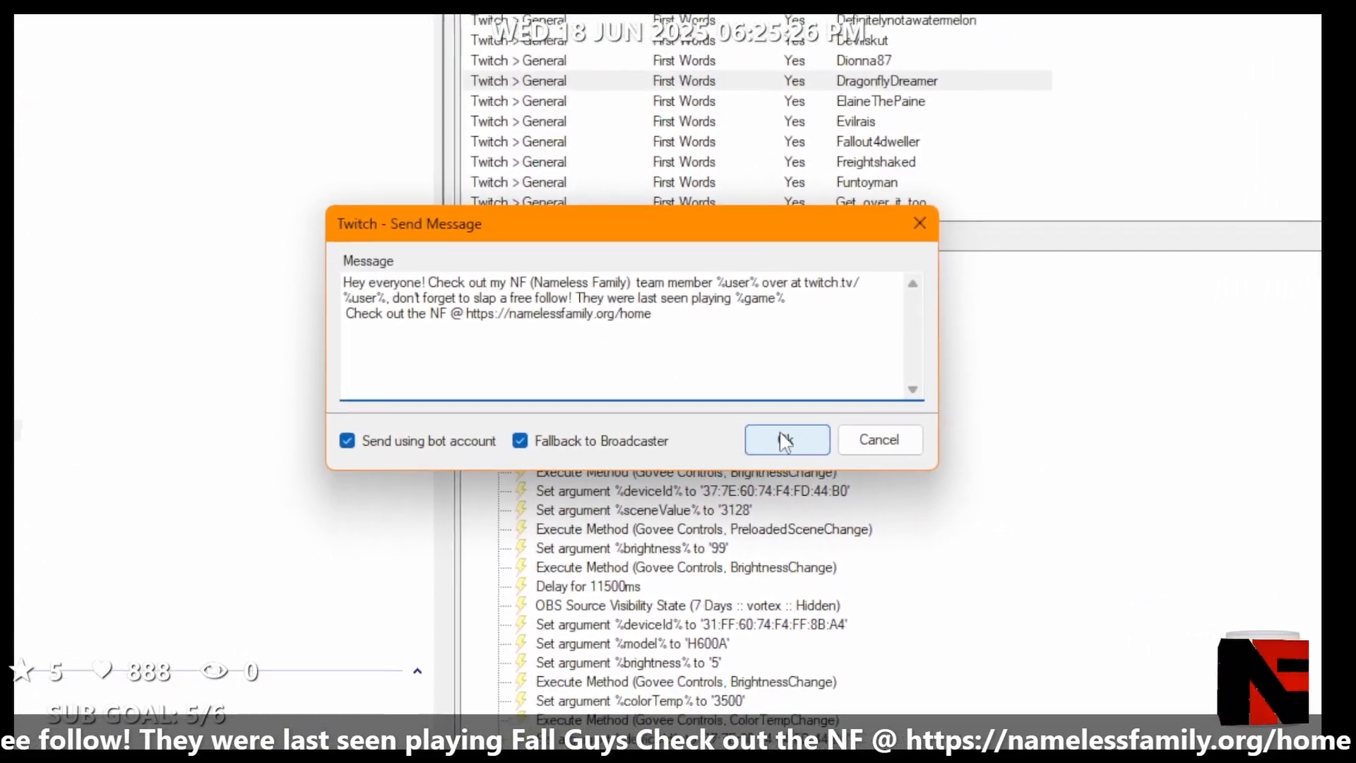
pyautogui.click(905, 499)
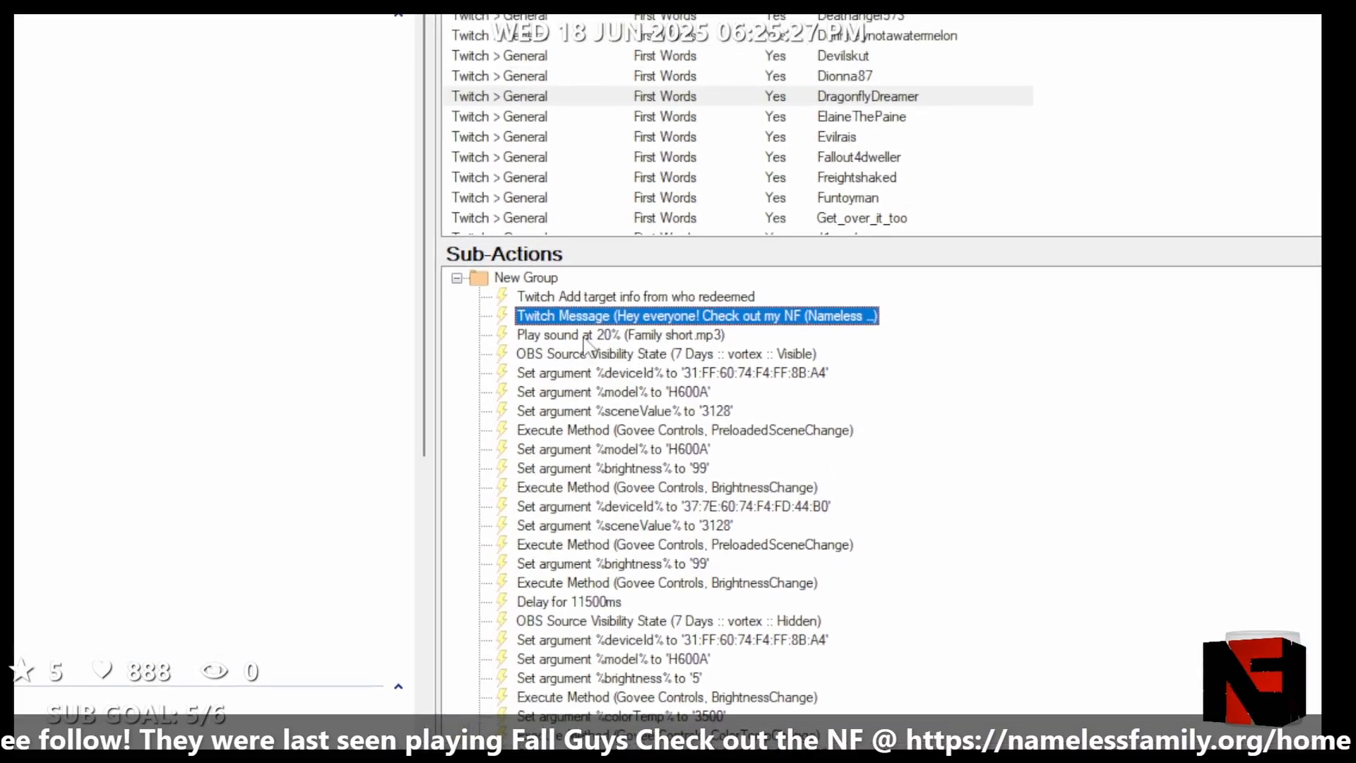
pyautogui.doubleClick(542, 295)
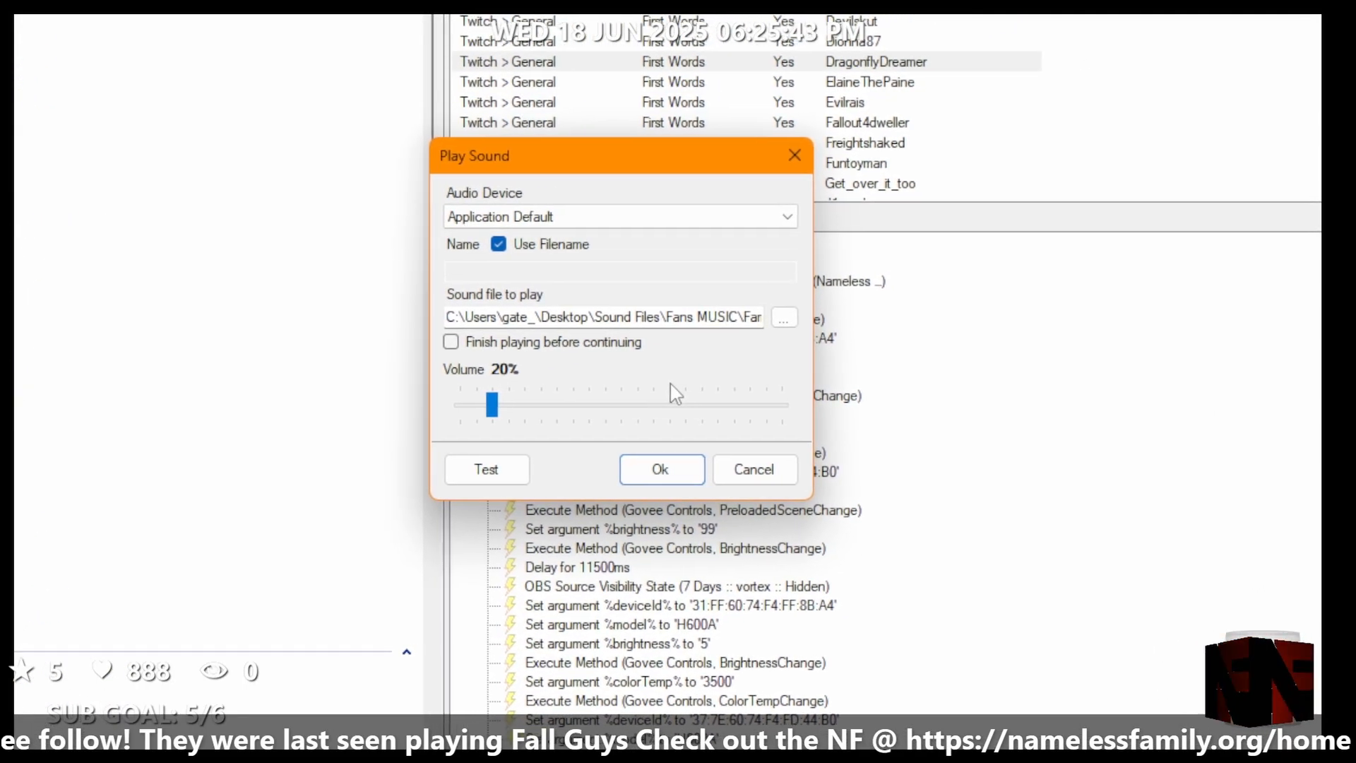
pyautogui.press('Return')
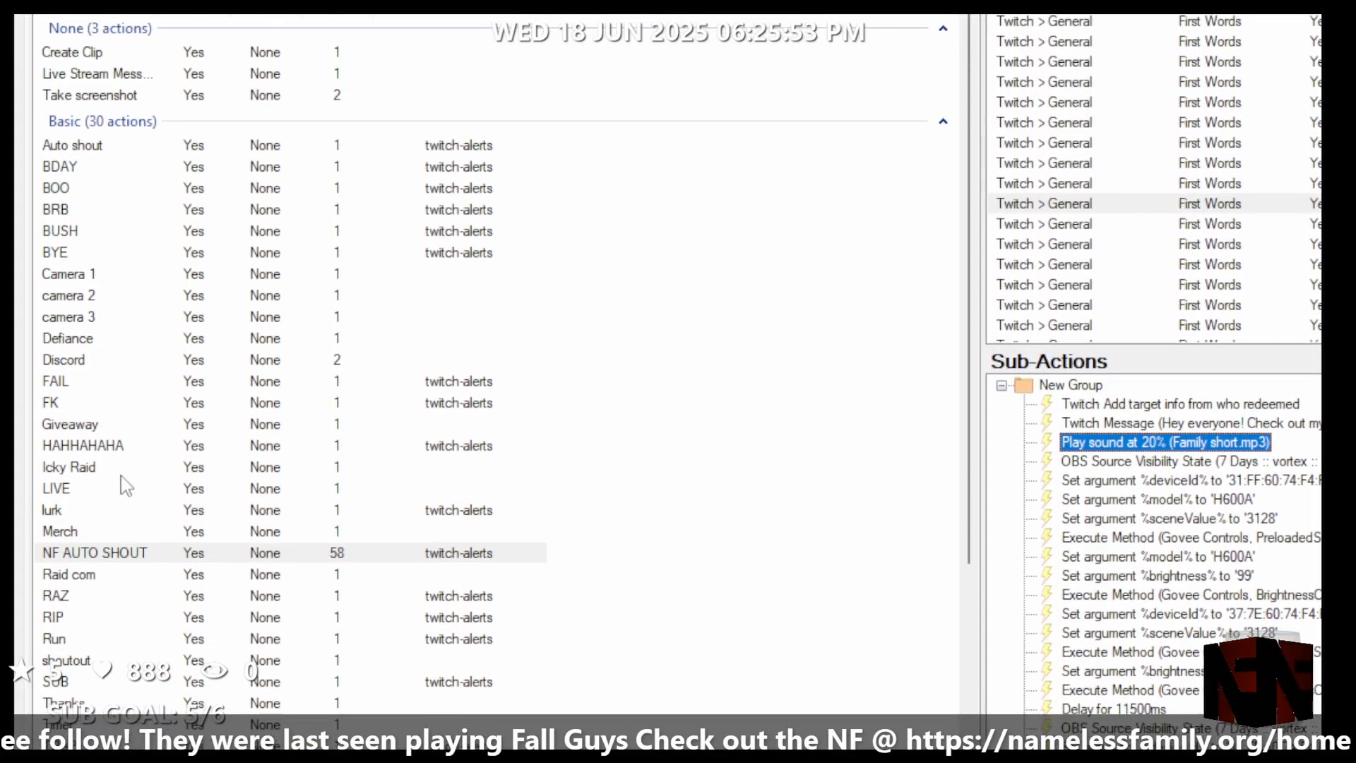
# Step: Find the PO PO action in the Govee Lighting Controls group and test its Jail the Streamer reward redemption trigger
pyautogui.scroll(-8, 126, 485)
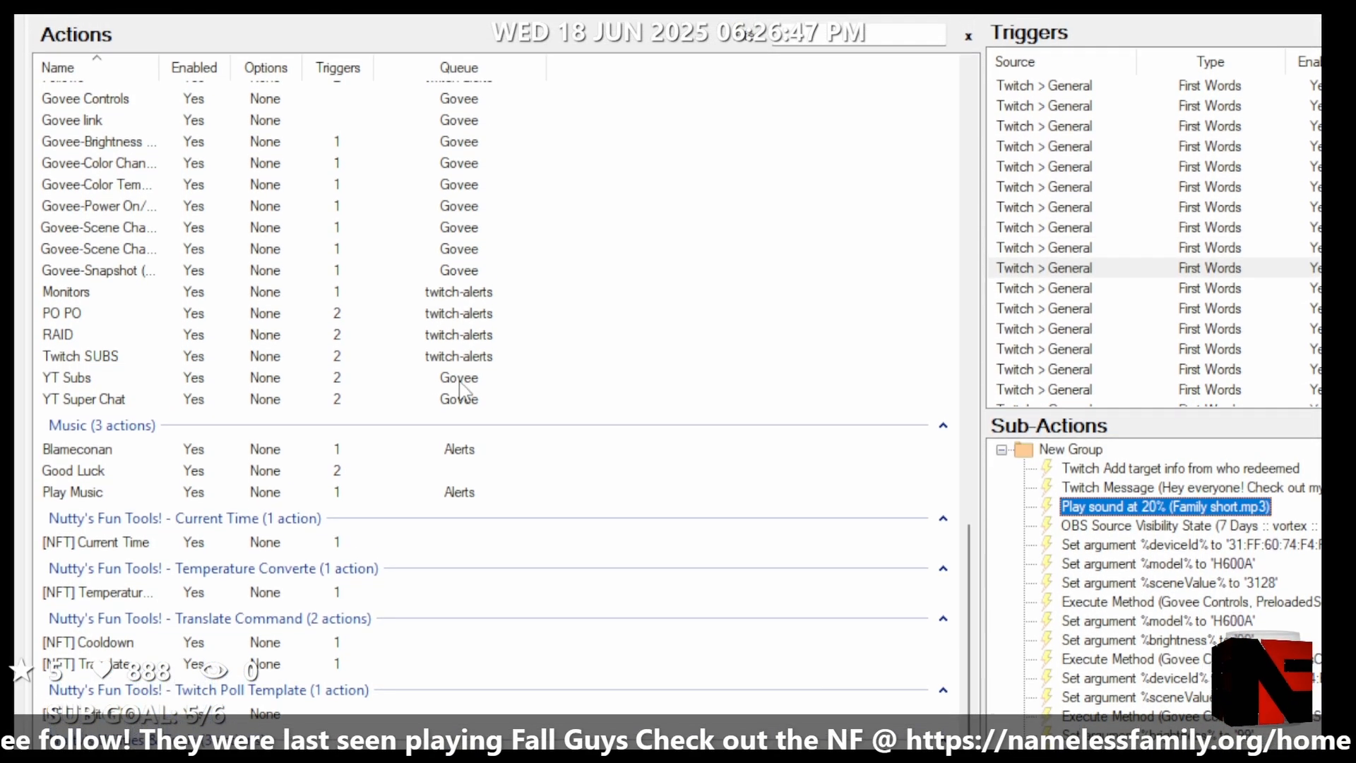
pyautogui.scroll(1, 466, 396)
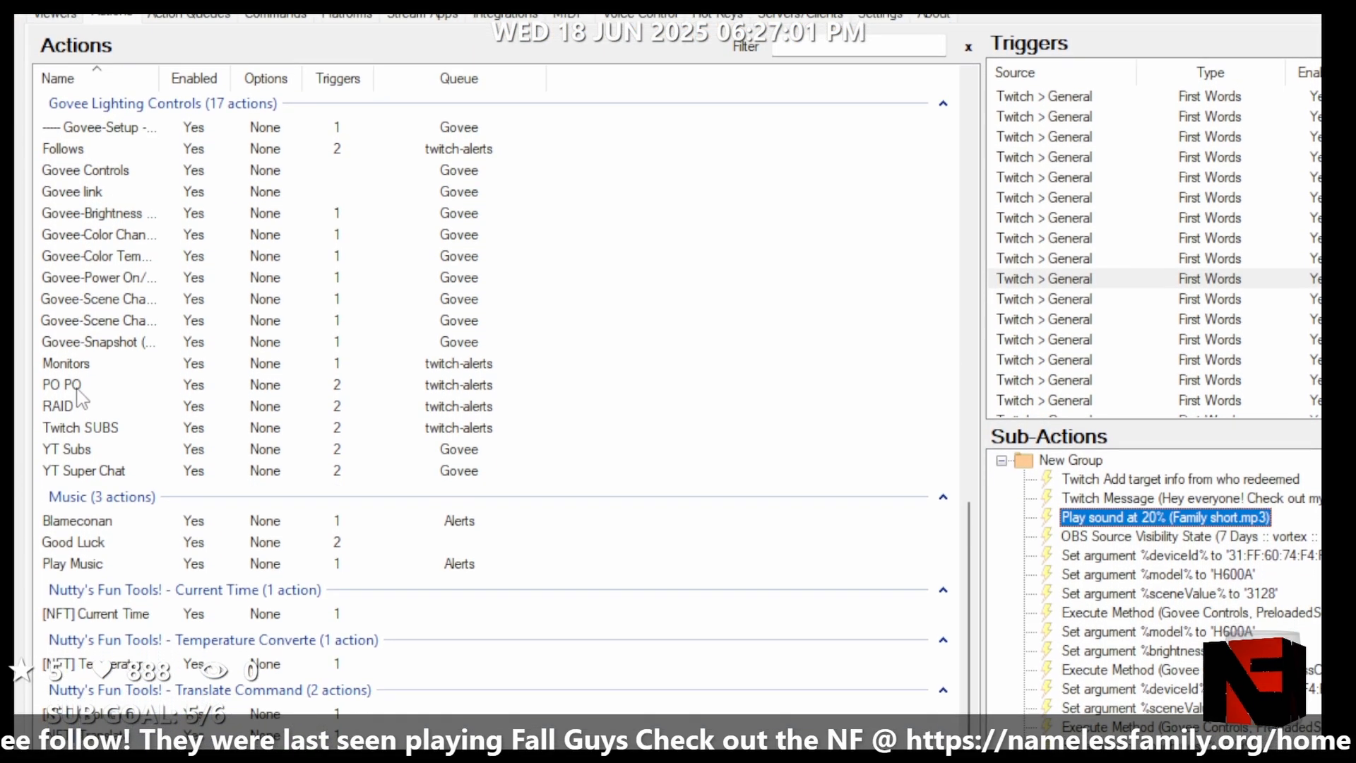
pyautogui.click(79, 395)
pyautogui.rightClick(78, 394)
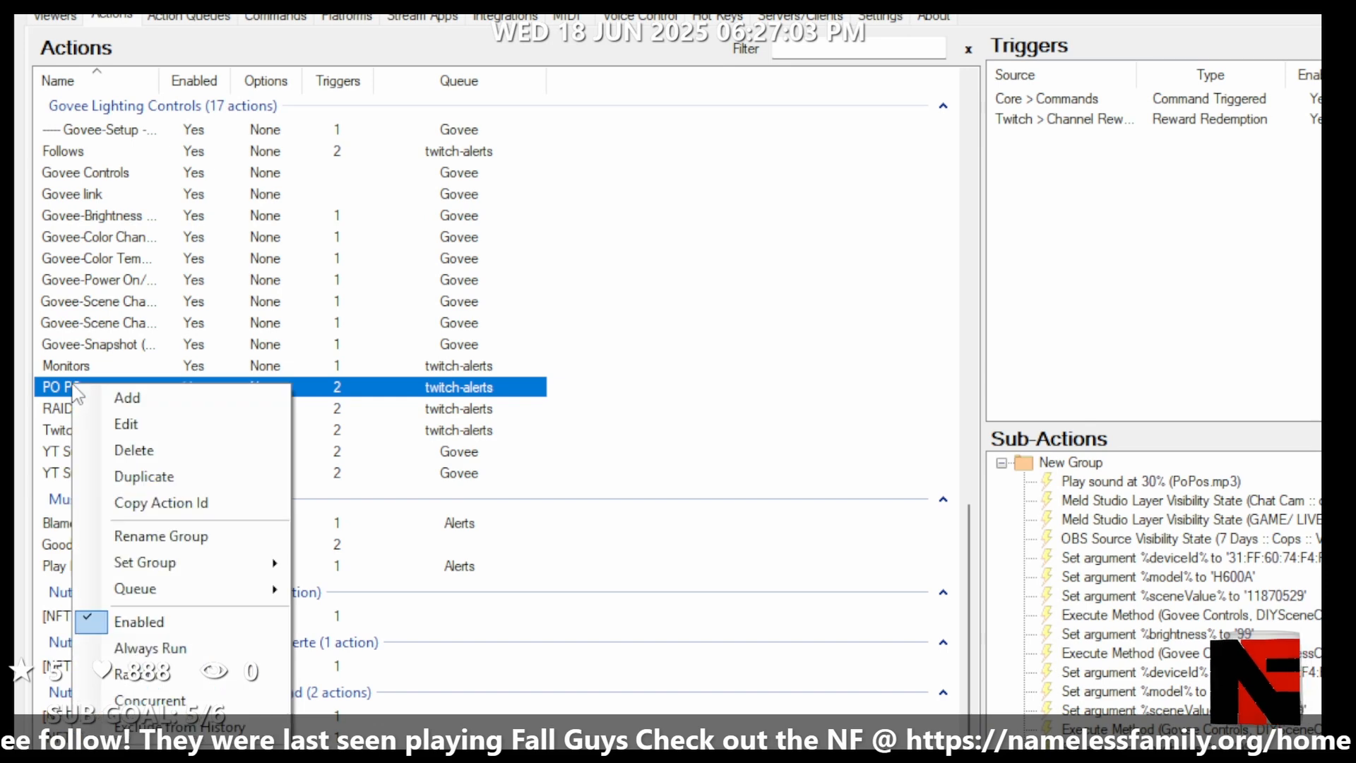
pyautogui.click(1220, 122)
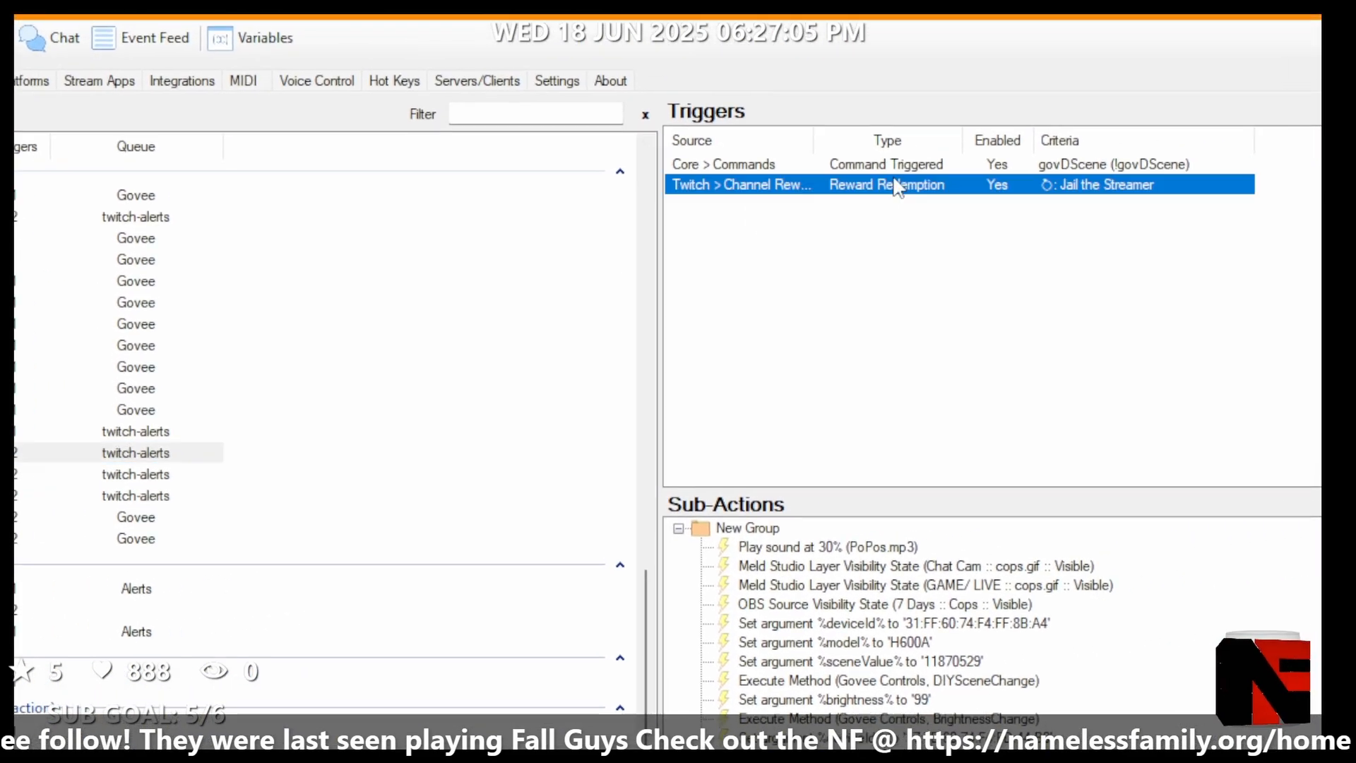
pyautogui.rightClick(896, 187)
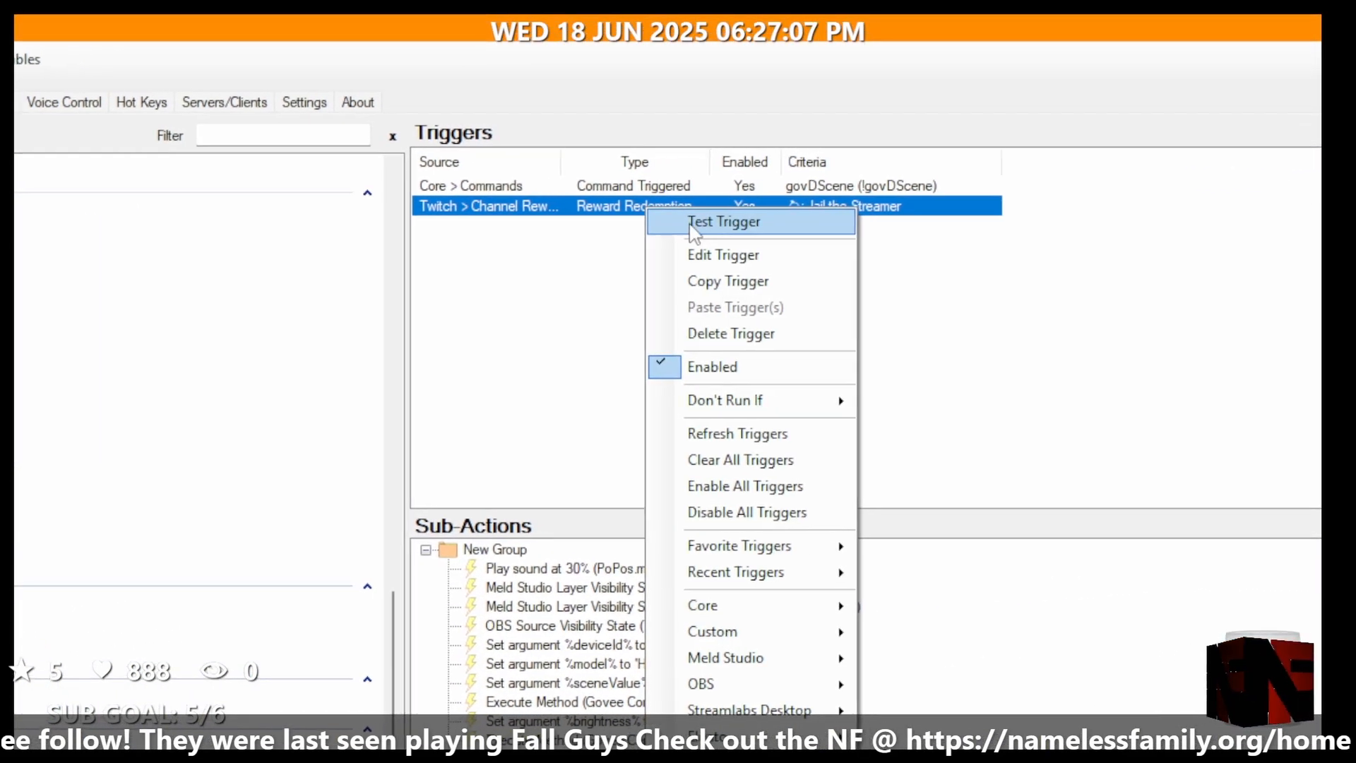
pyautogui.click(691, 223)
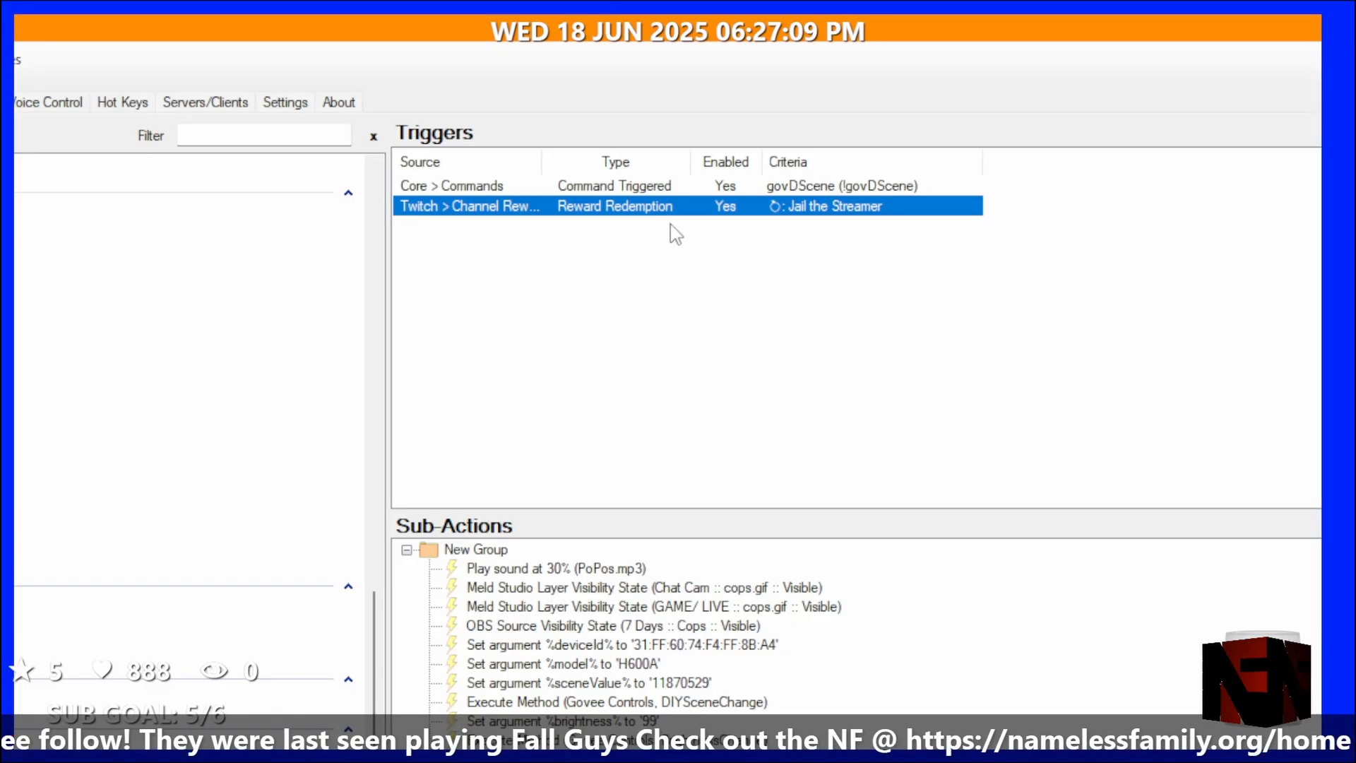